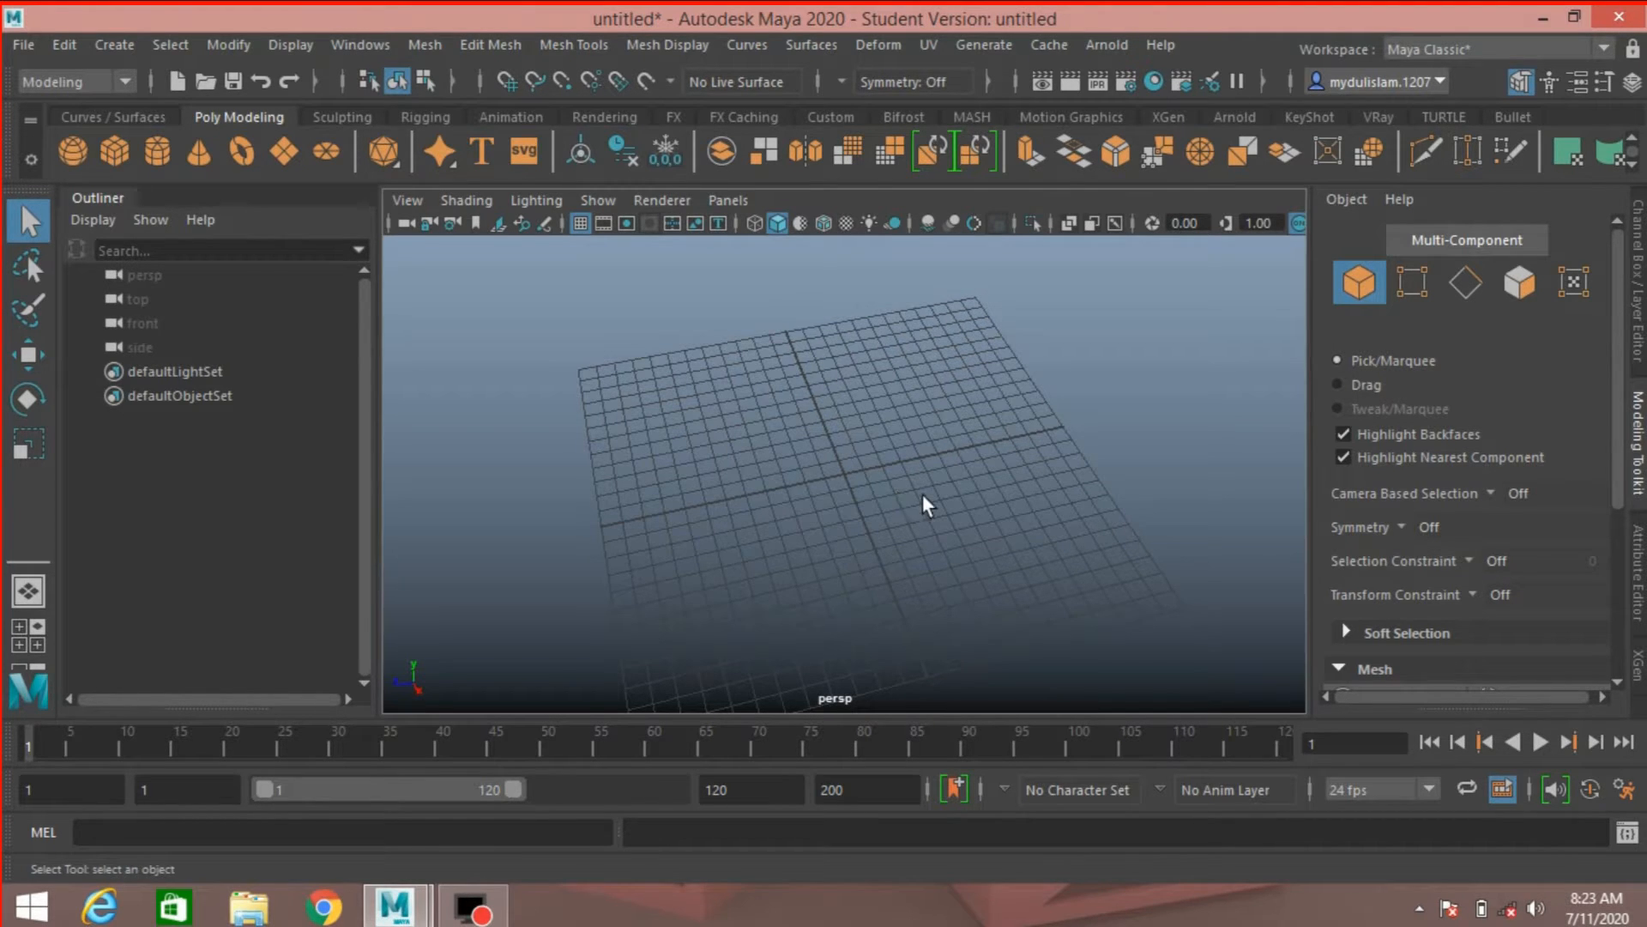
# Step: Create a polygon sphere at the grid's origin and scale it uniformly to about 5.1
pyautogui.keyDown('alt'); pyautogui.moveTo(923, 495); pyautogui.dragTo(910, 484); pyautogui.keyUp('alt')
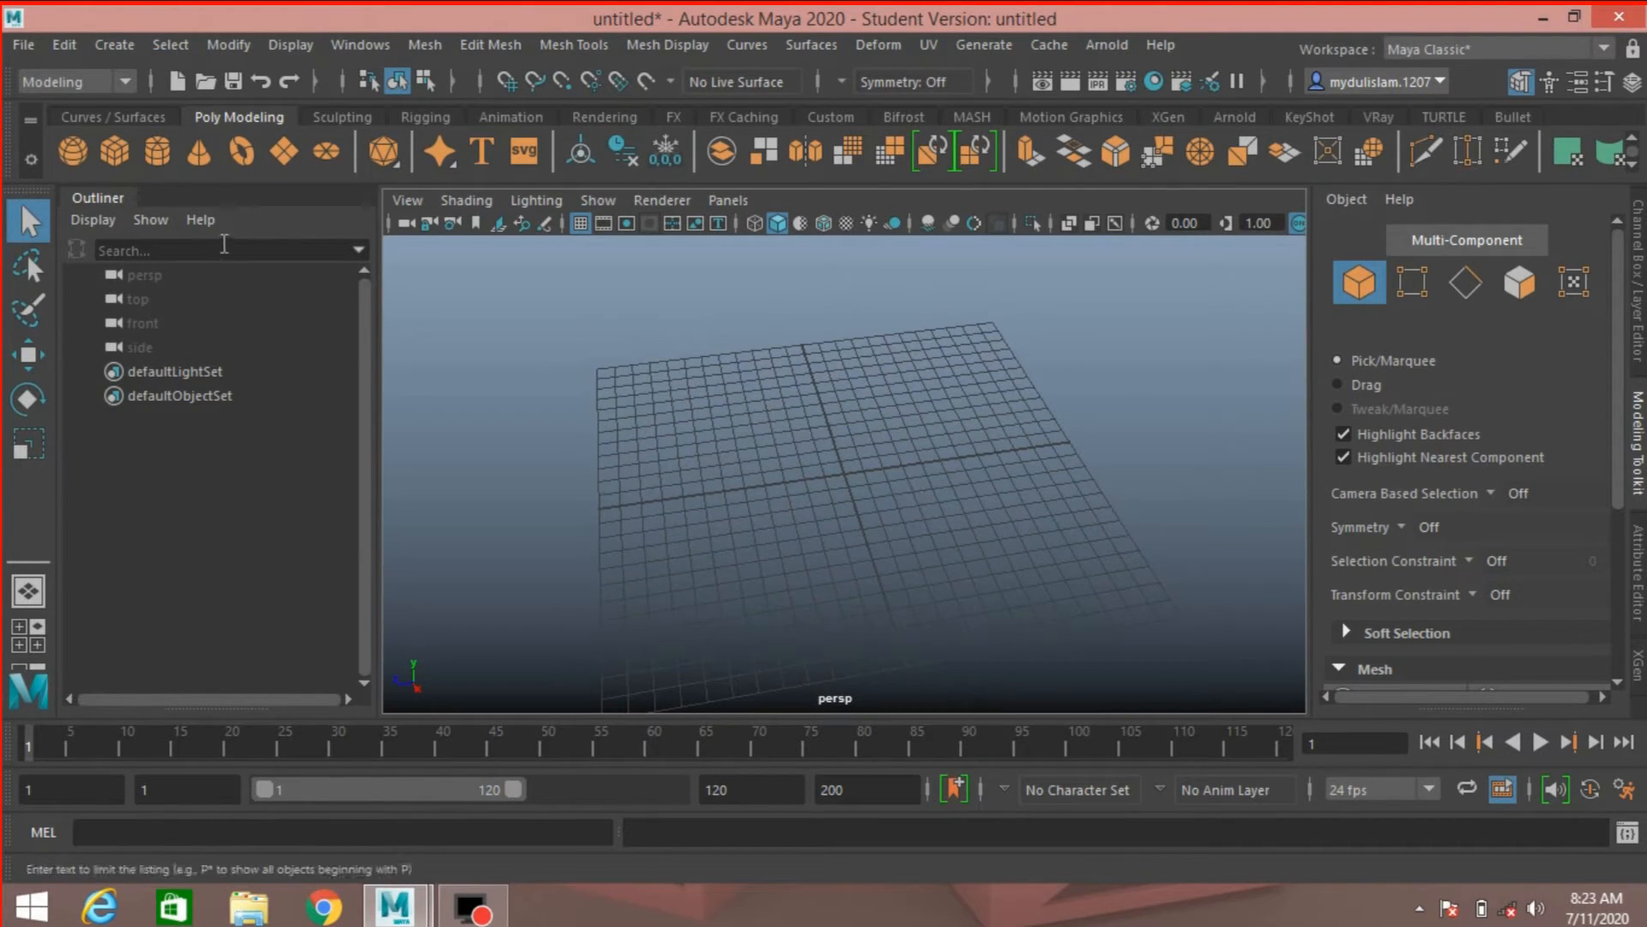
pyautogui.click(115, 43)
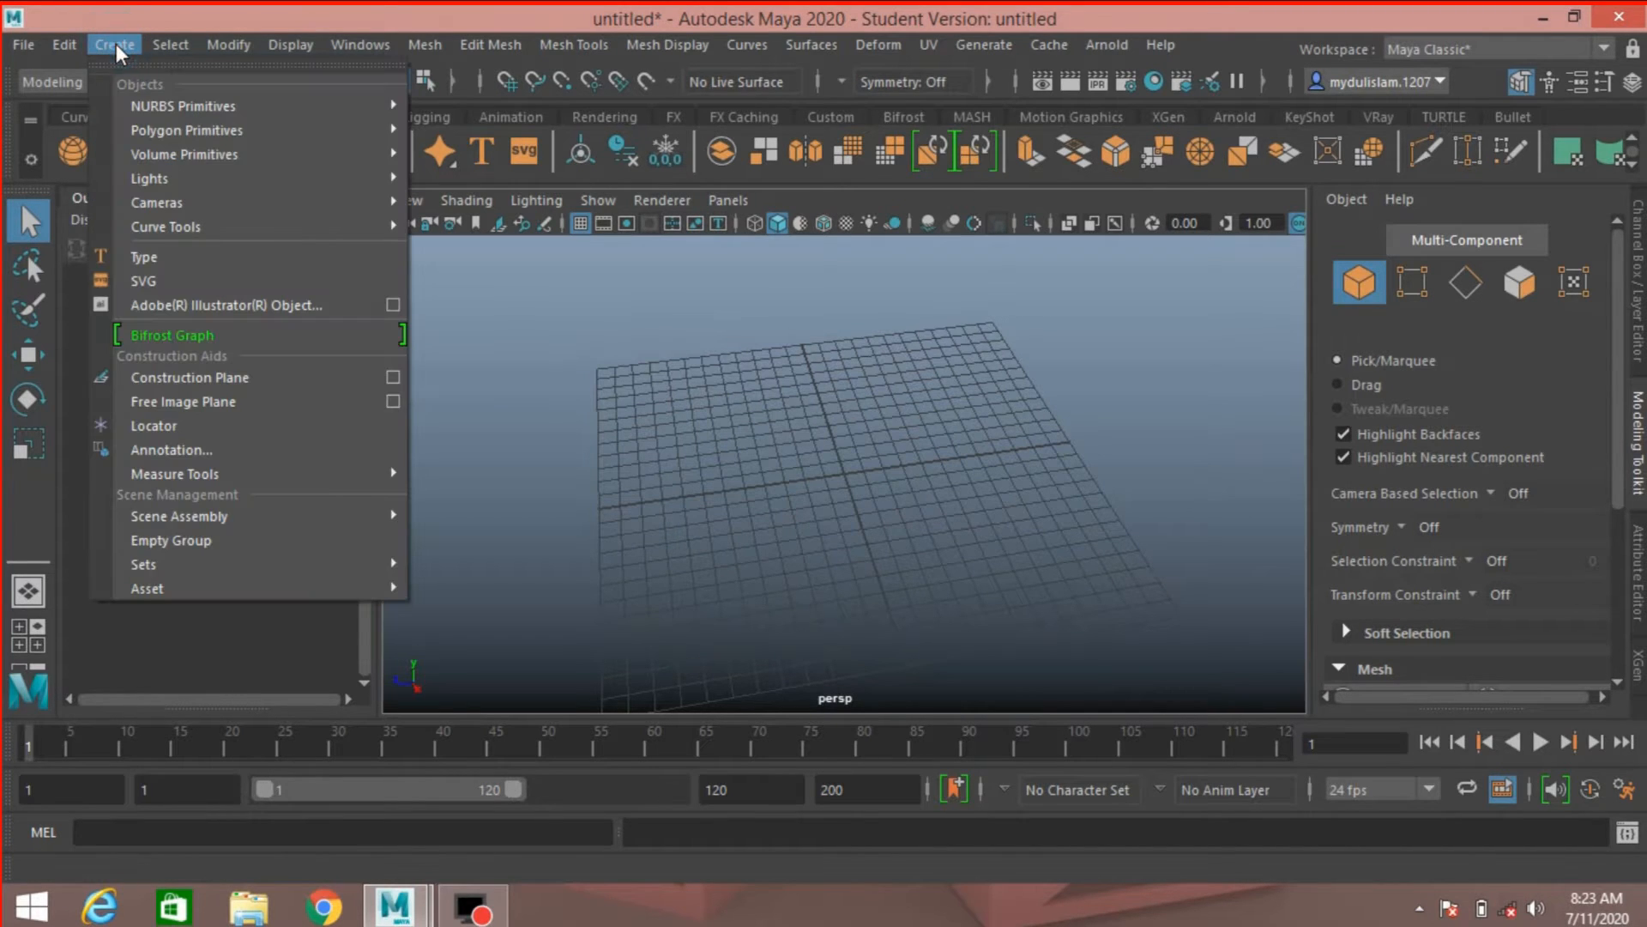
pyautogui.moveTo(311, 134)
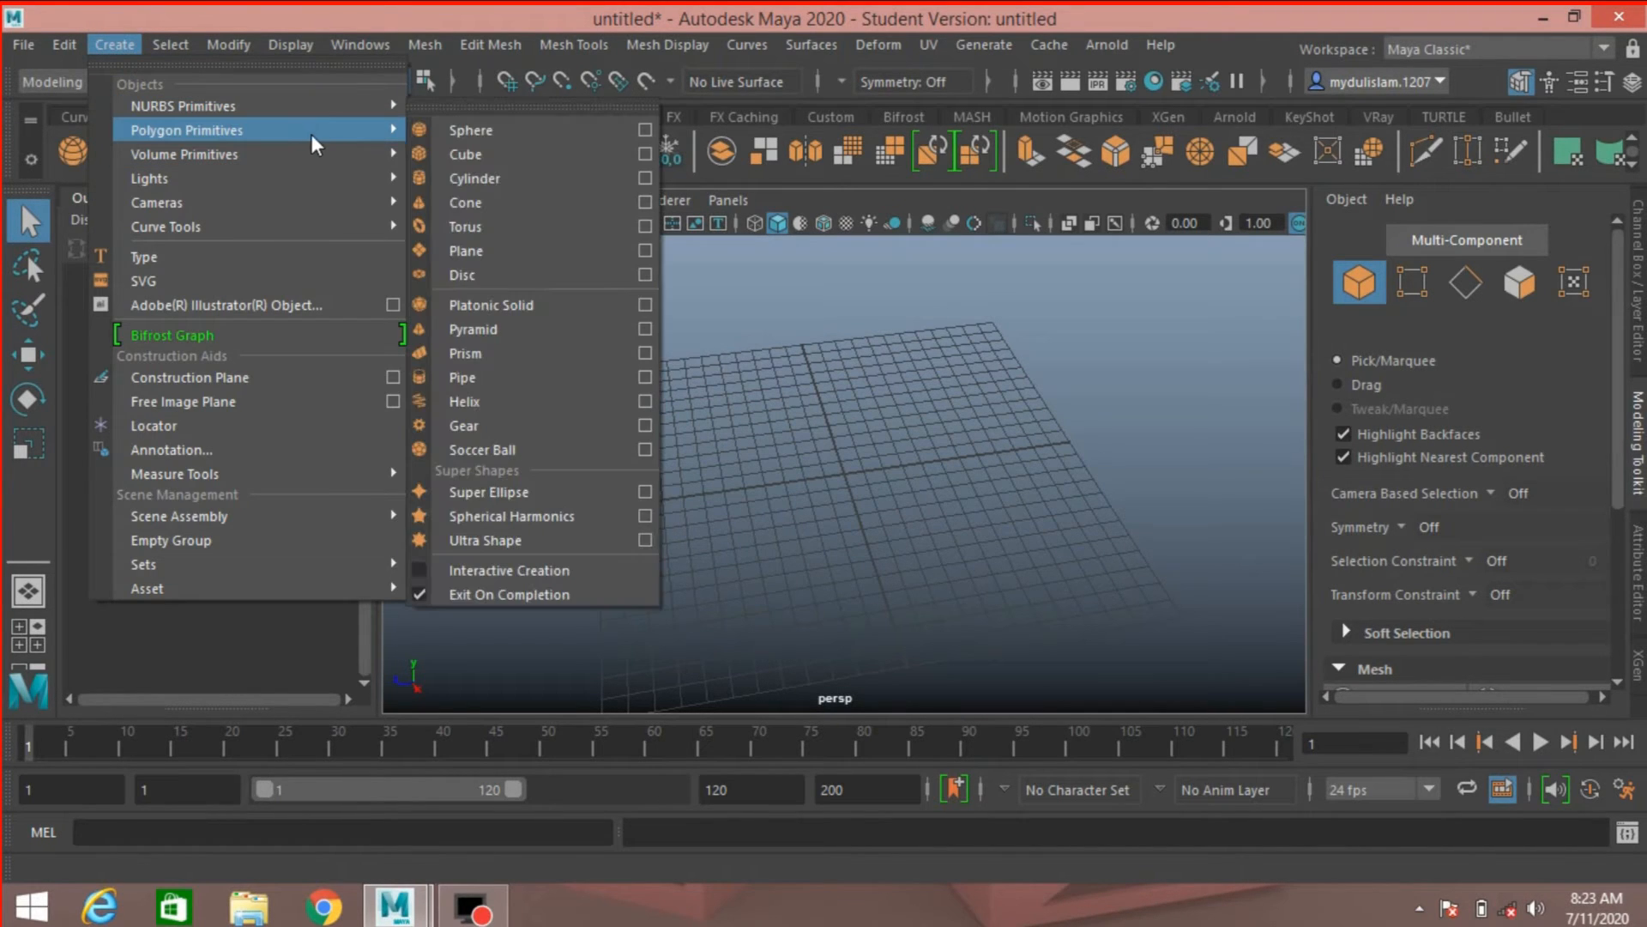
pyautogui.click(479, 133)
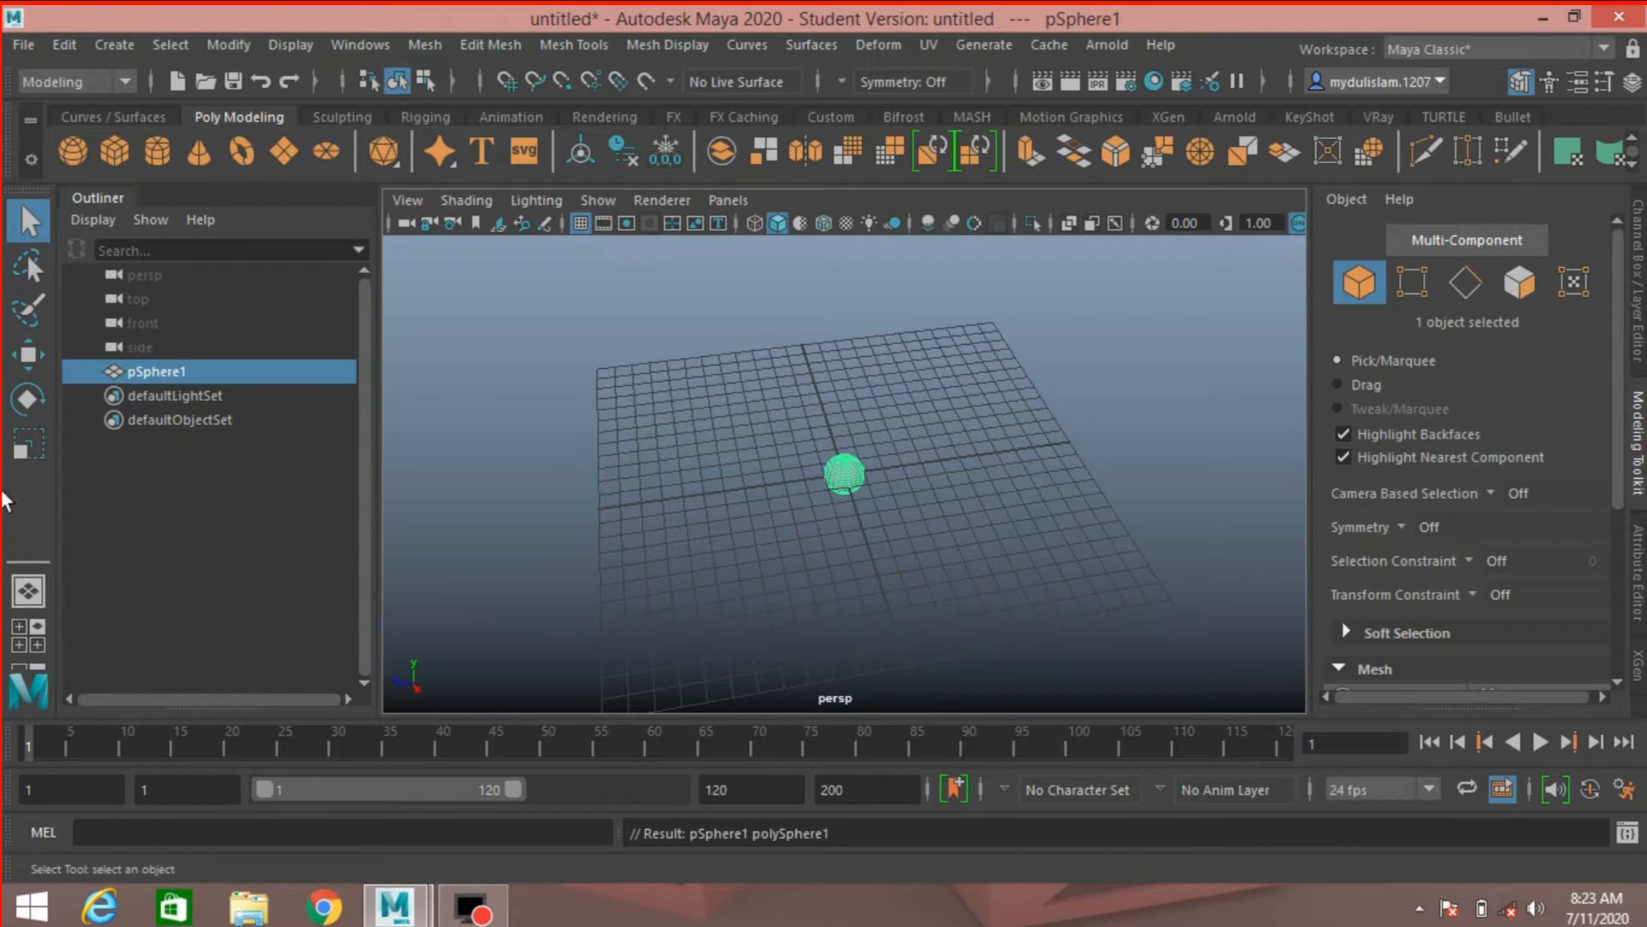
pyautogui.click(21, 459)
pyautogui.moveTo(845, 474); pyautogui.dragTo(987, 532)
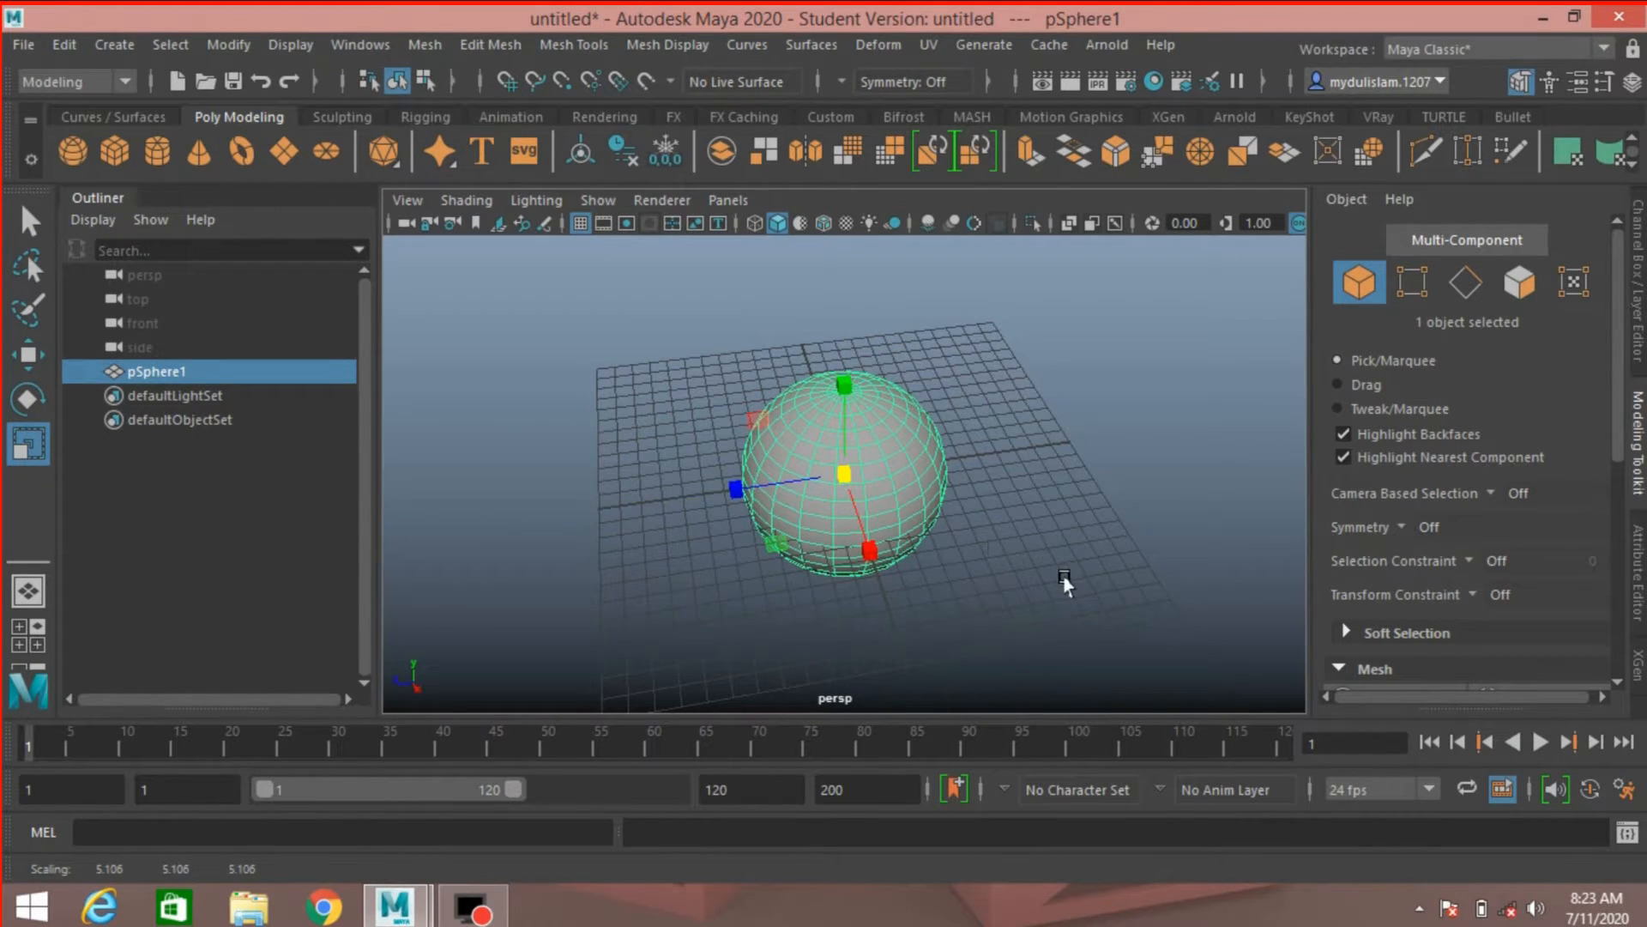
# Step: Raise the sphere about 4.4 units along the Y axis and freeze its transformations
pyautogui.keyDown('alt'); pyautogui.moveTo(1065, 584); pyautogui.dragTo(1008, 541); pyautogui.keyUp('alt')
pyautogui.scroll(3, 1000, 524)
pyautogui.scroll(-3, 1007, 540)
pyautogui.click(28, 355)
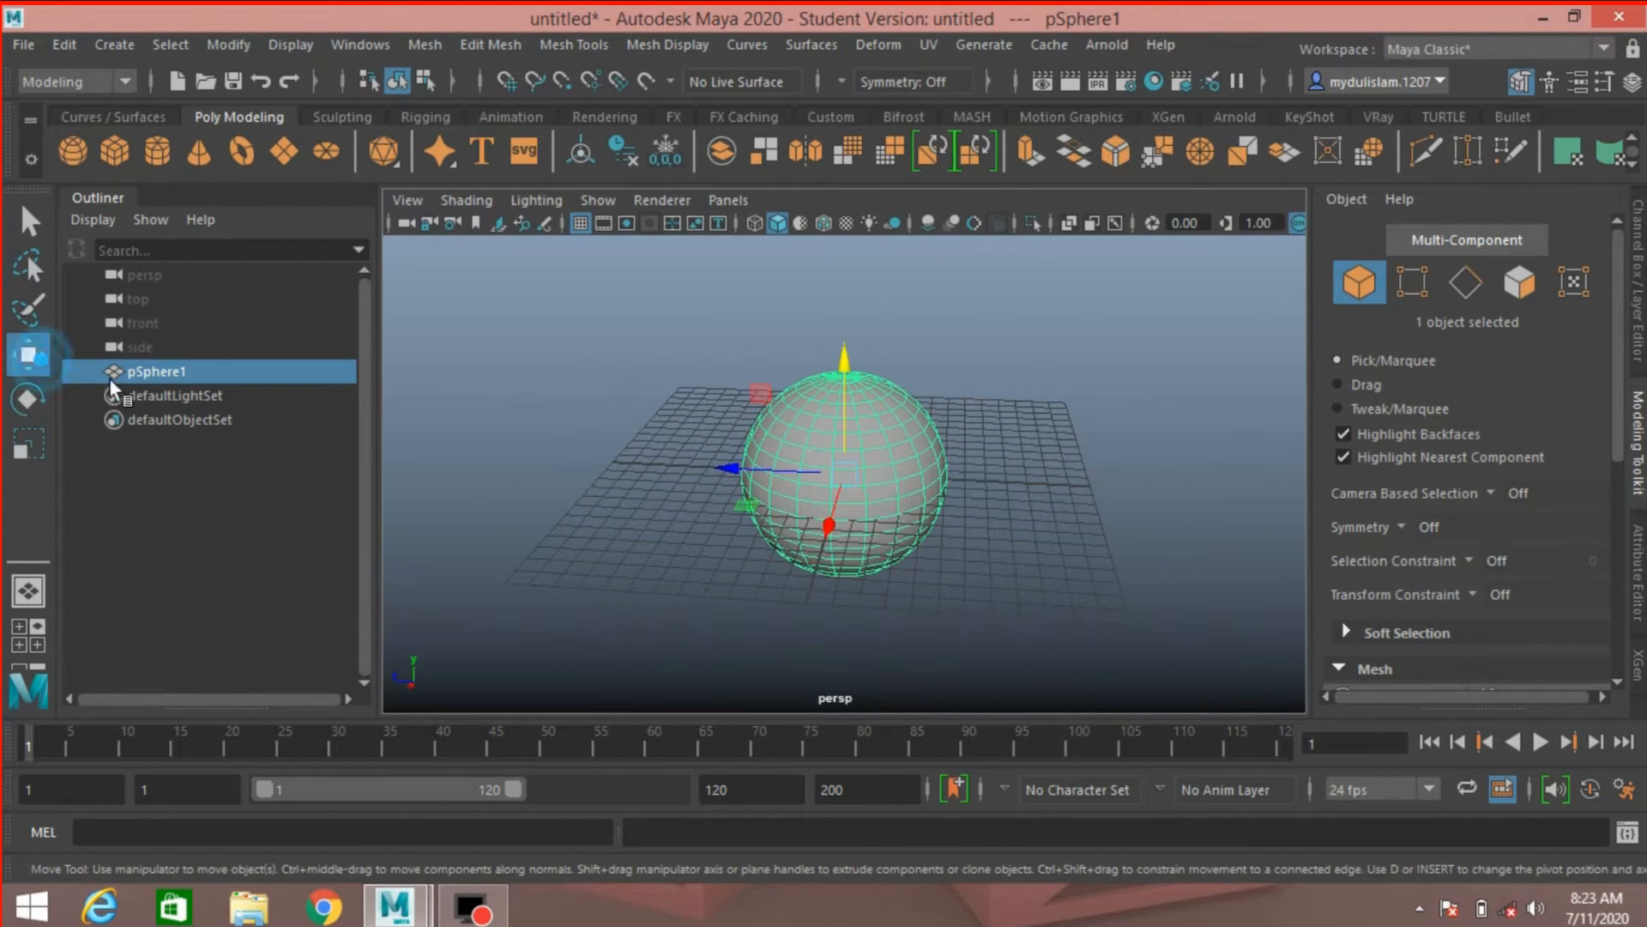
pyautogui.moveTo(854, 389); pyautogui.dragTo(857, 301)
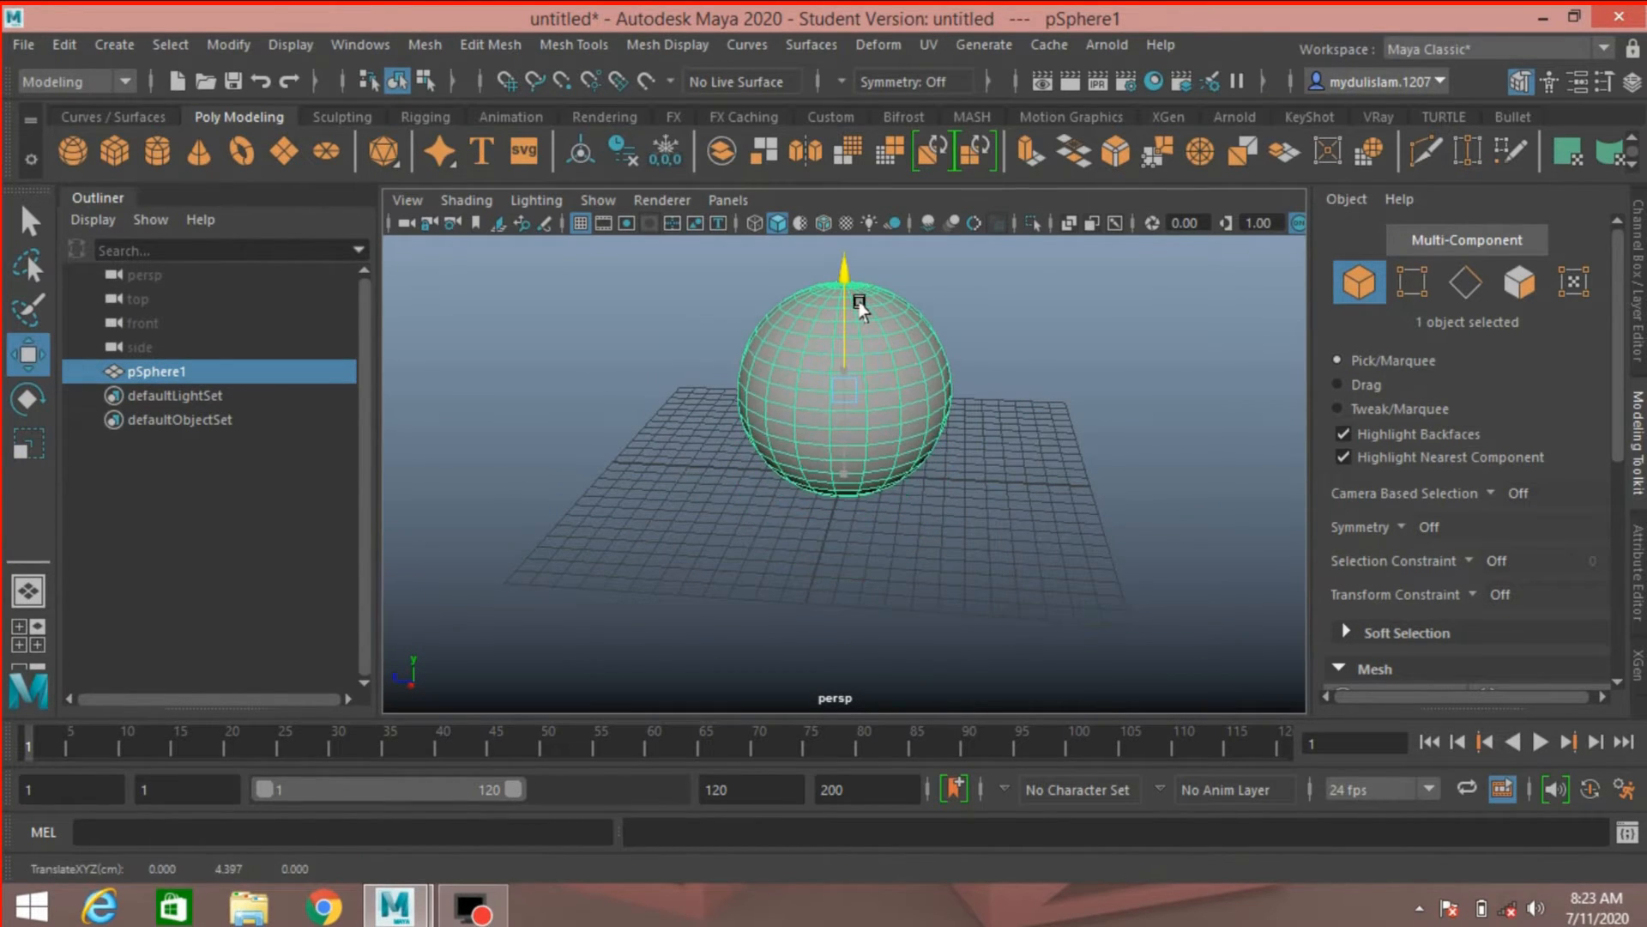
pyautogui.scroll(-3, 981, 455)
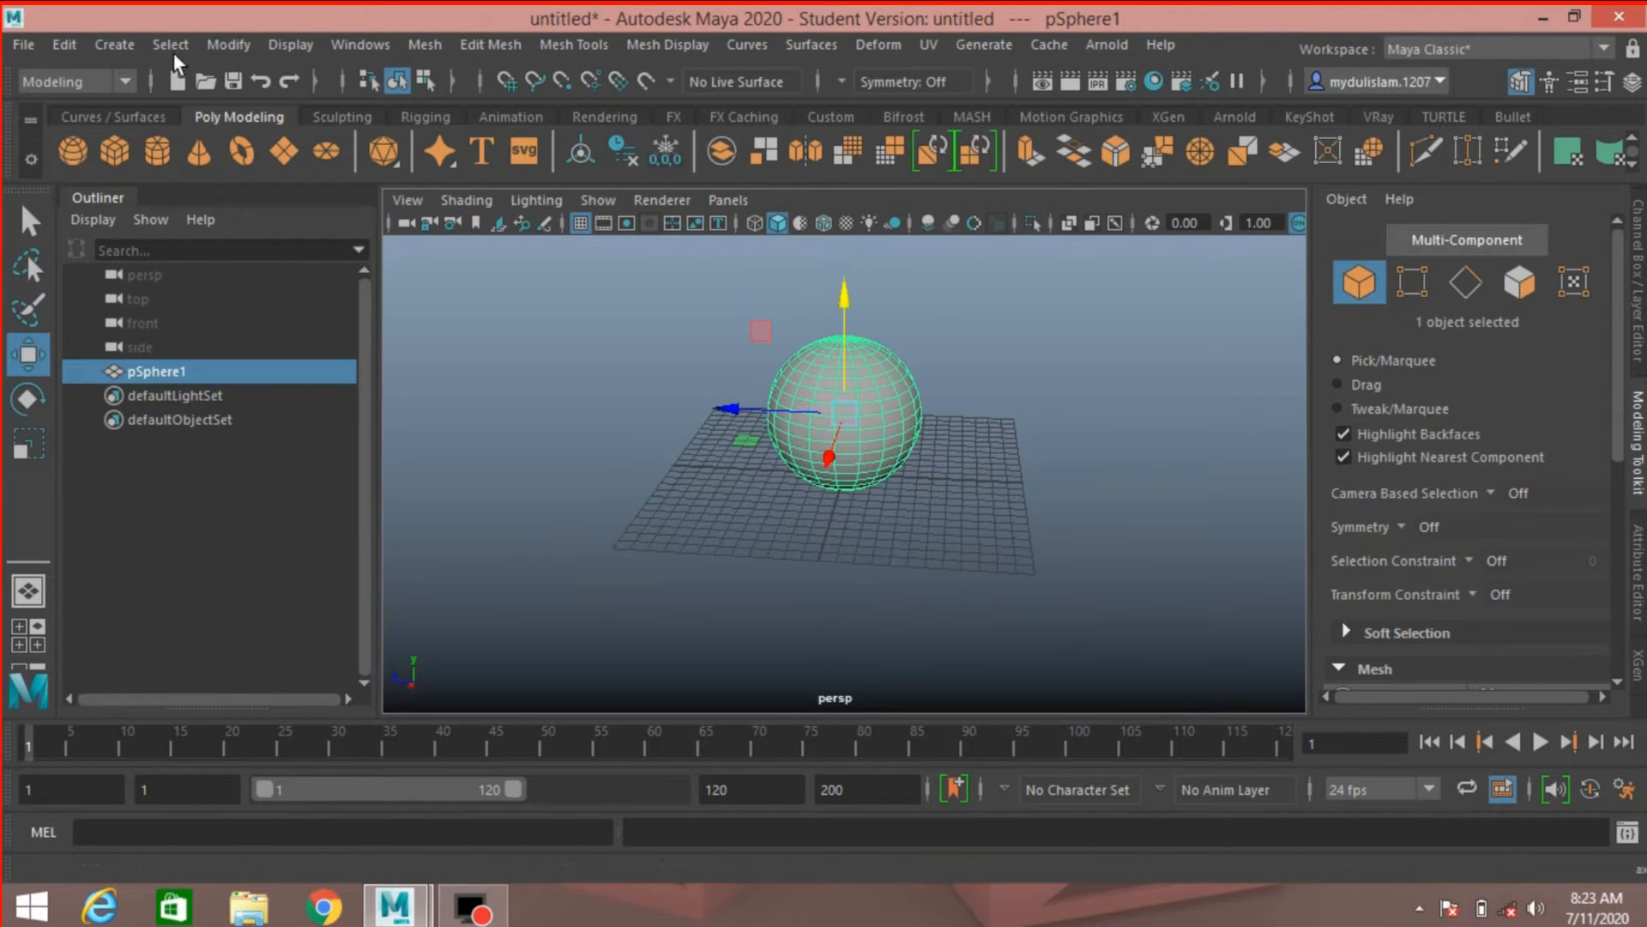
pyautogui.click(221, 46)
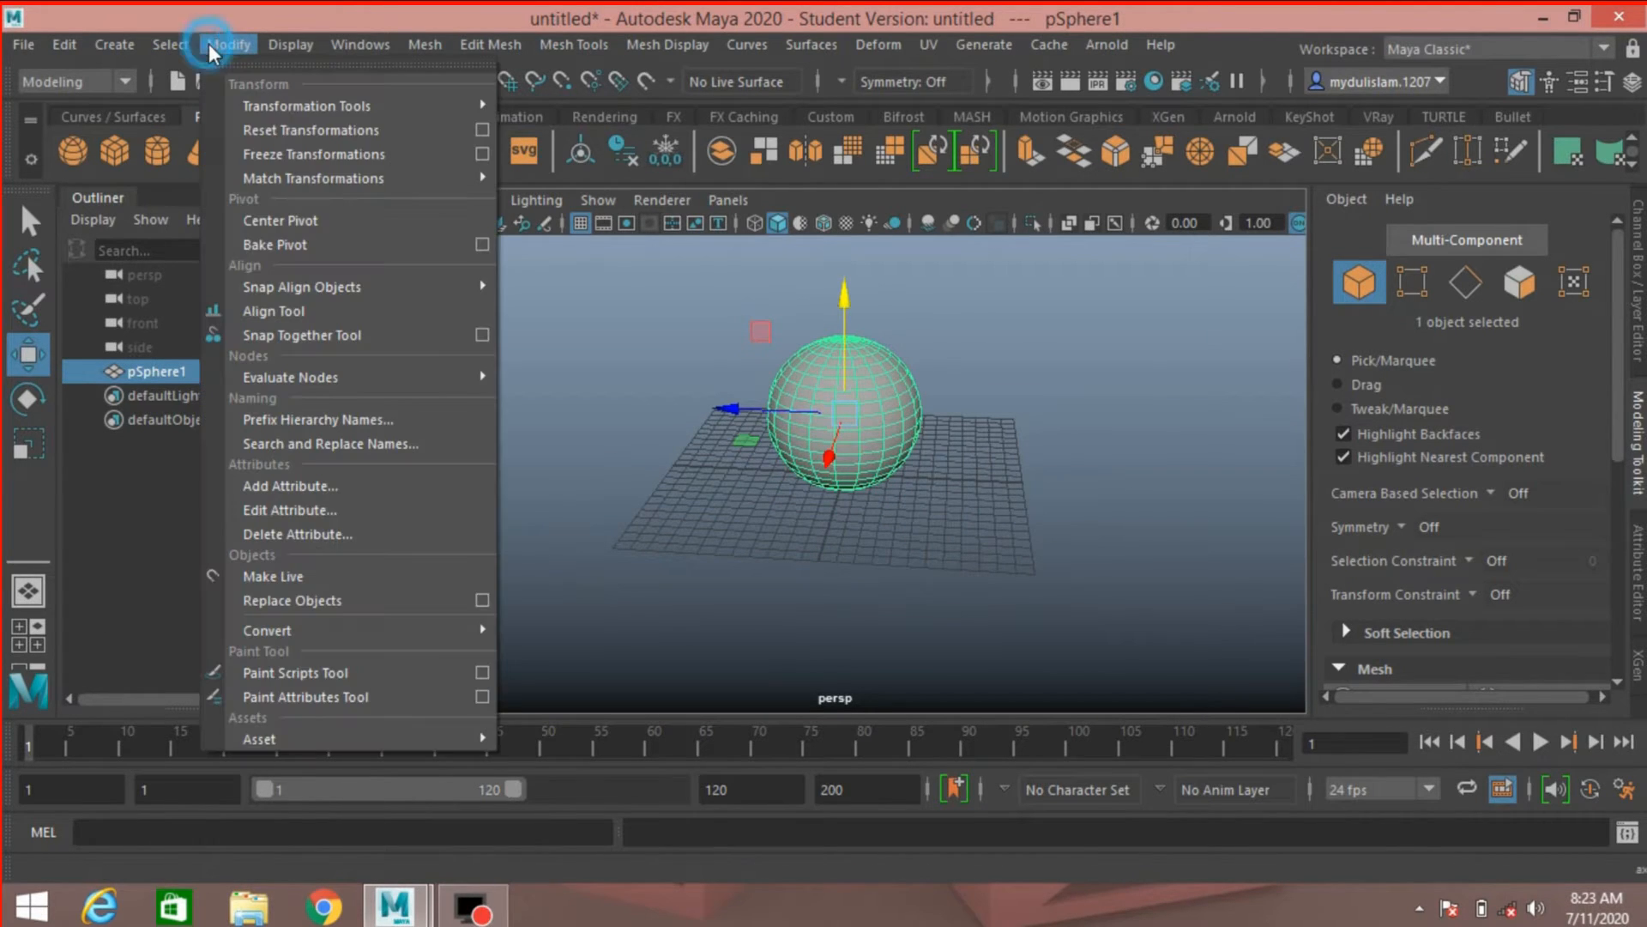
pyautogui.click(281, 157)
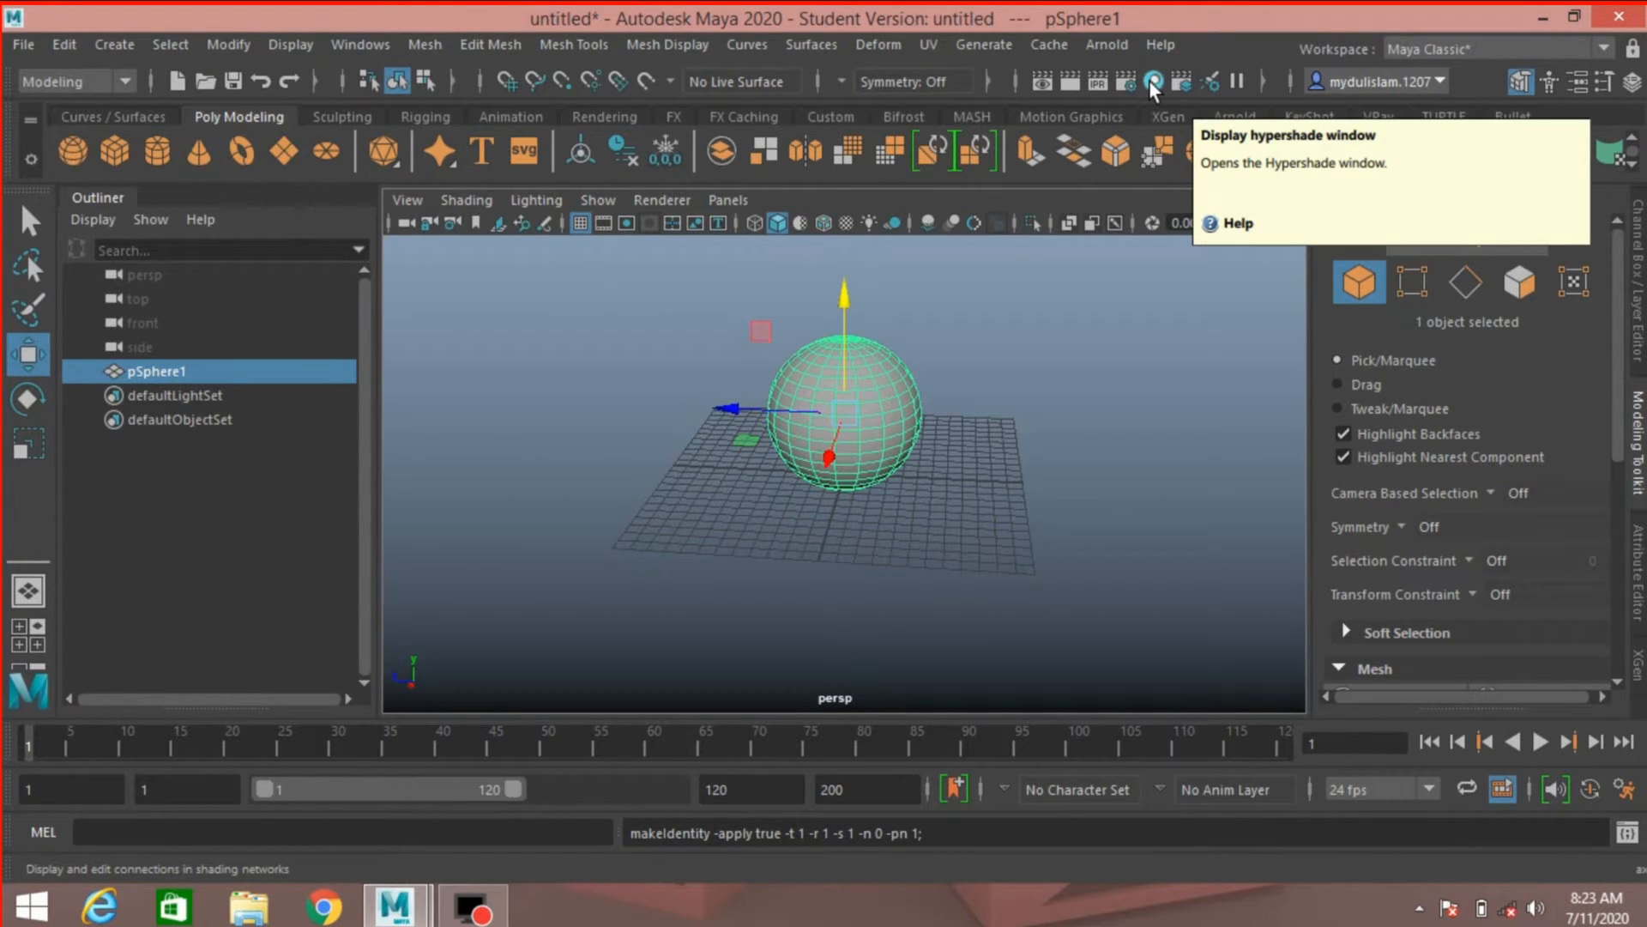
# Step: Open the Hypershade window for editing materials
pyautogui.click(359, 48)
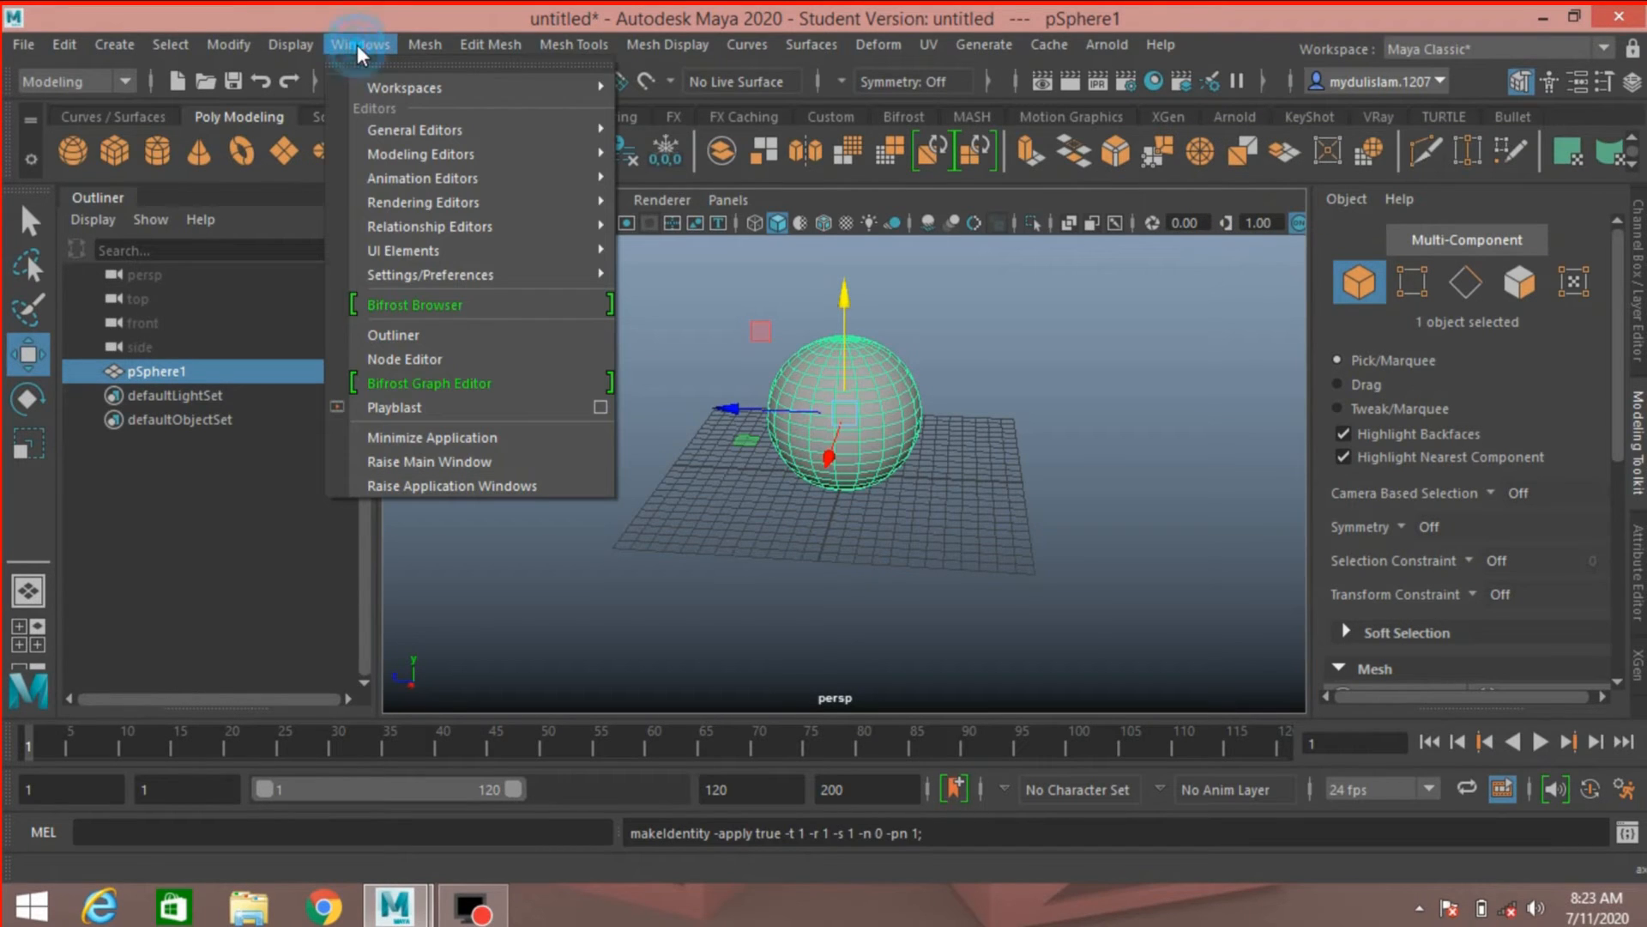
pyautogui.click(592, 206)
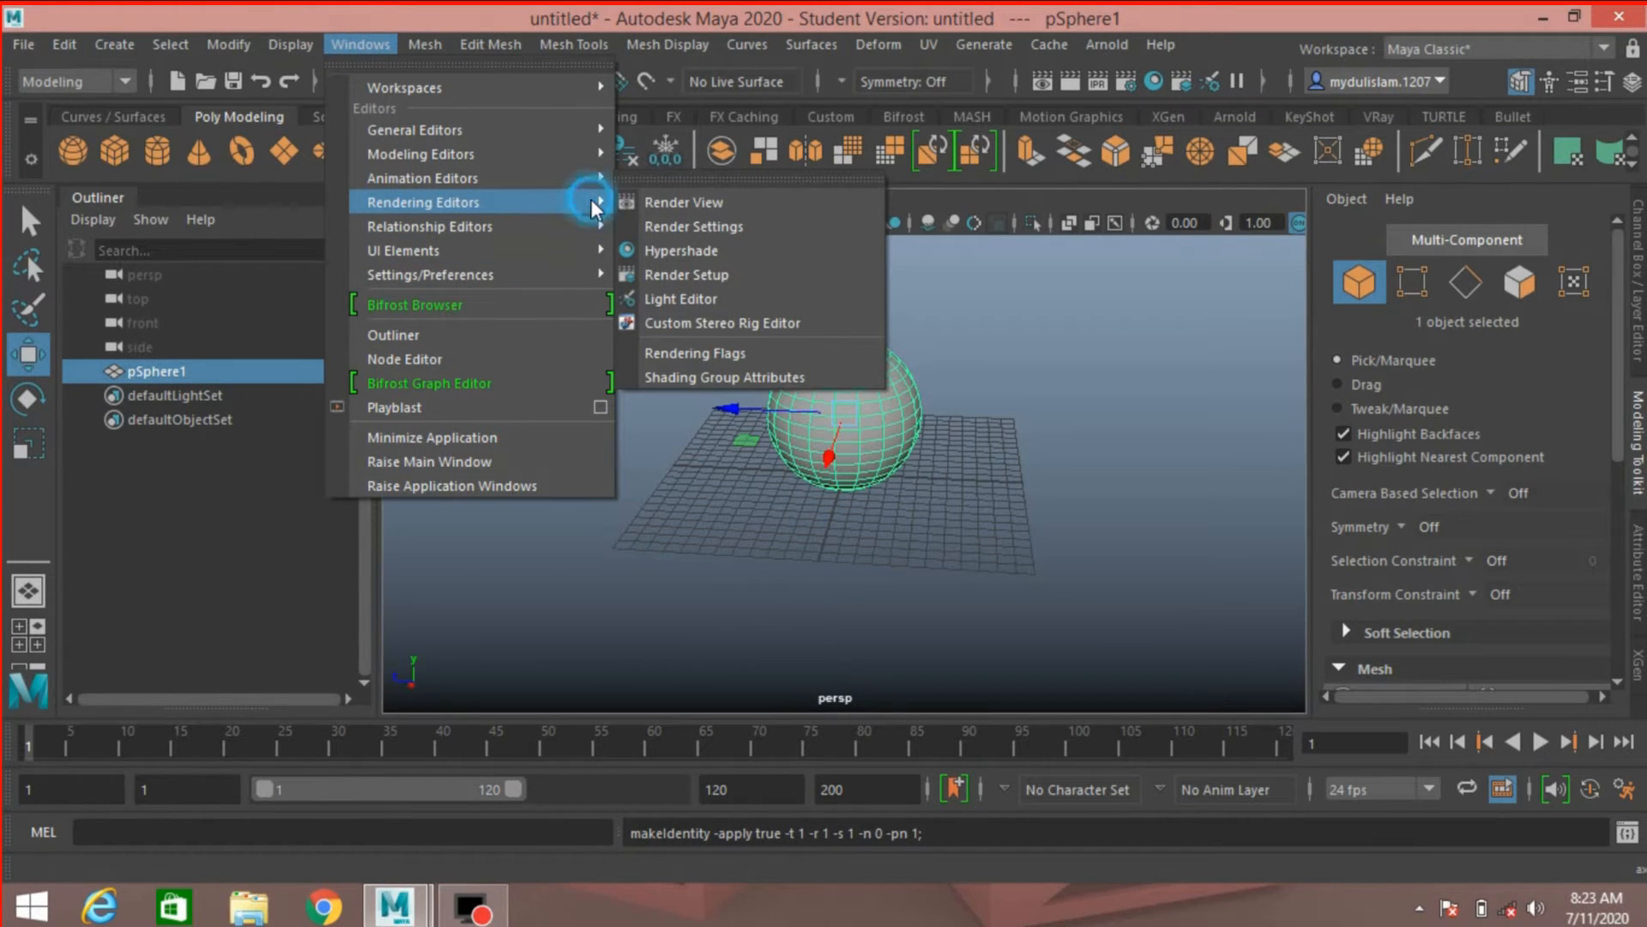
pyautogui.click(686, 249)
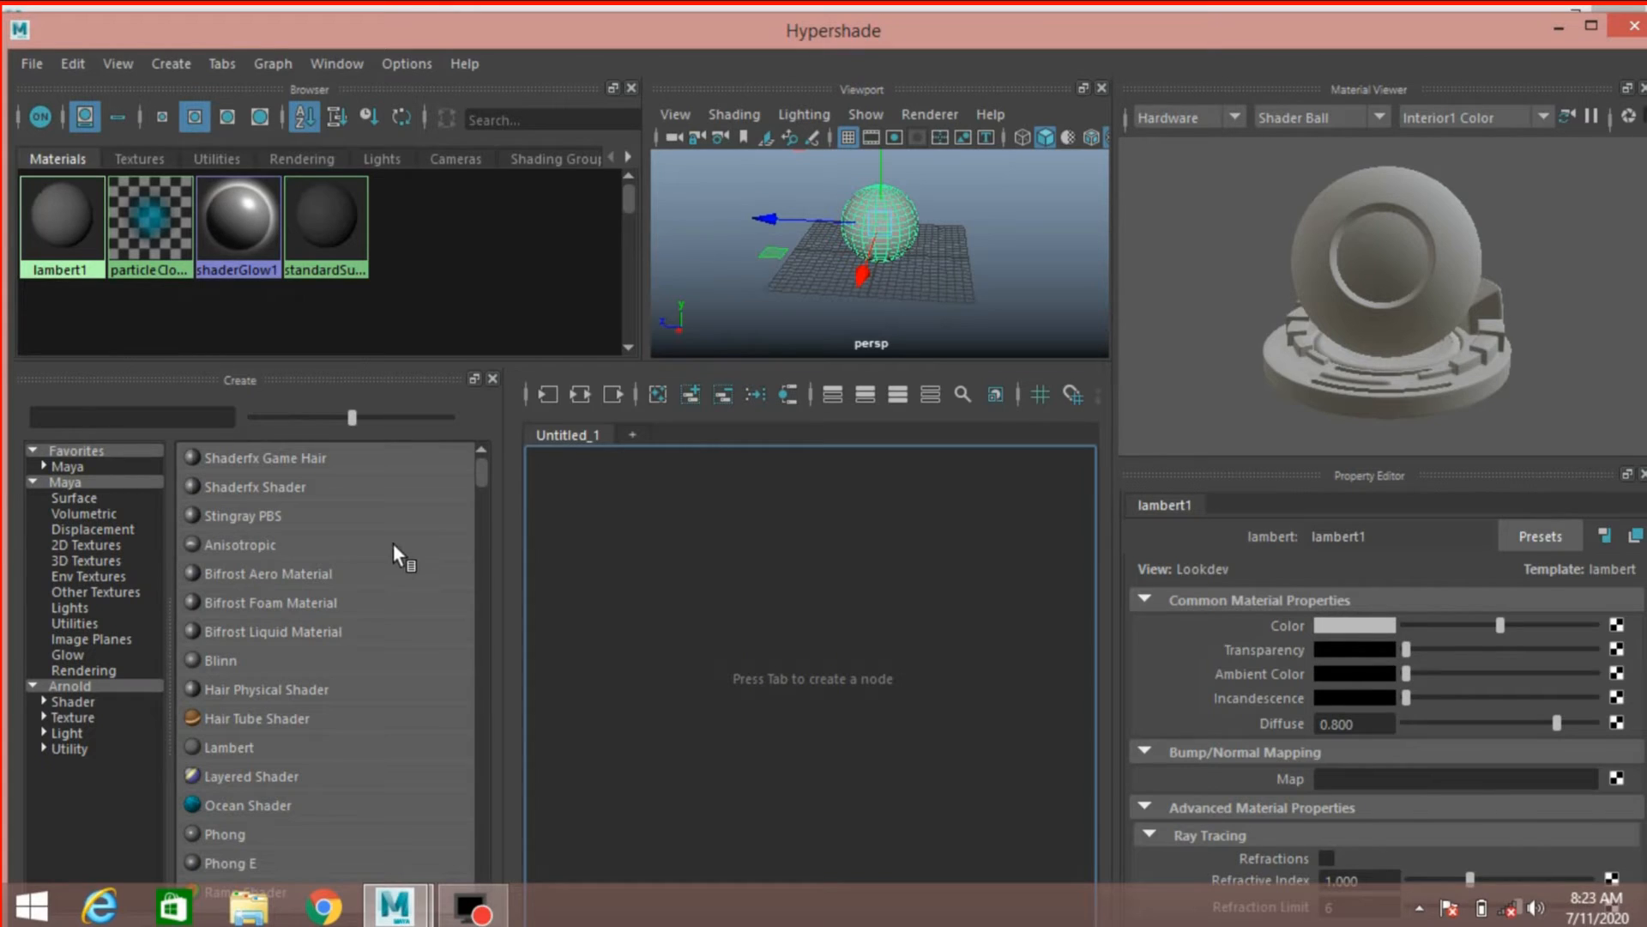
# Step: Create a Layered Shader material from Maya's surface shaders
pyautogui.click(70, 482)
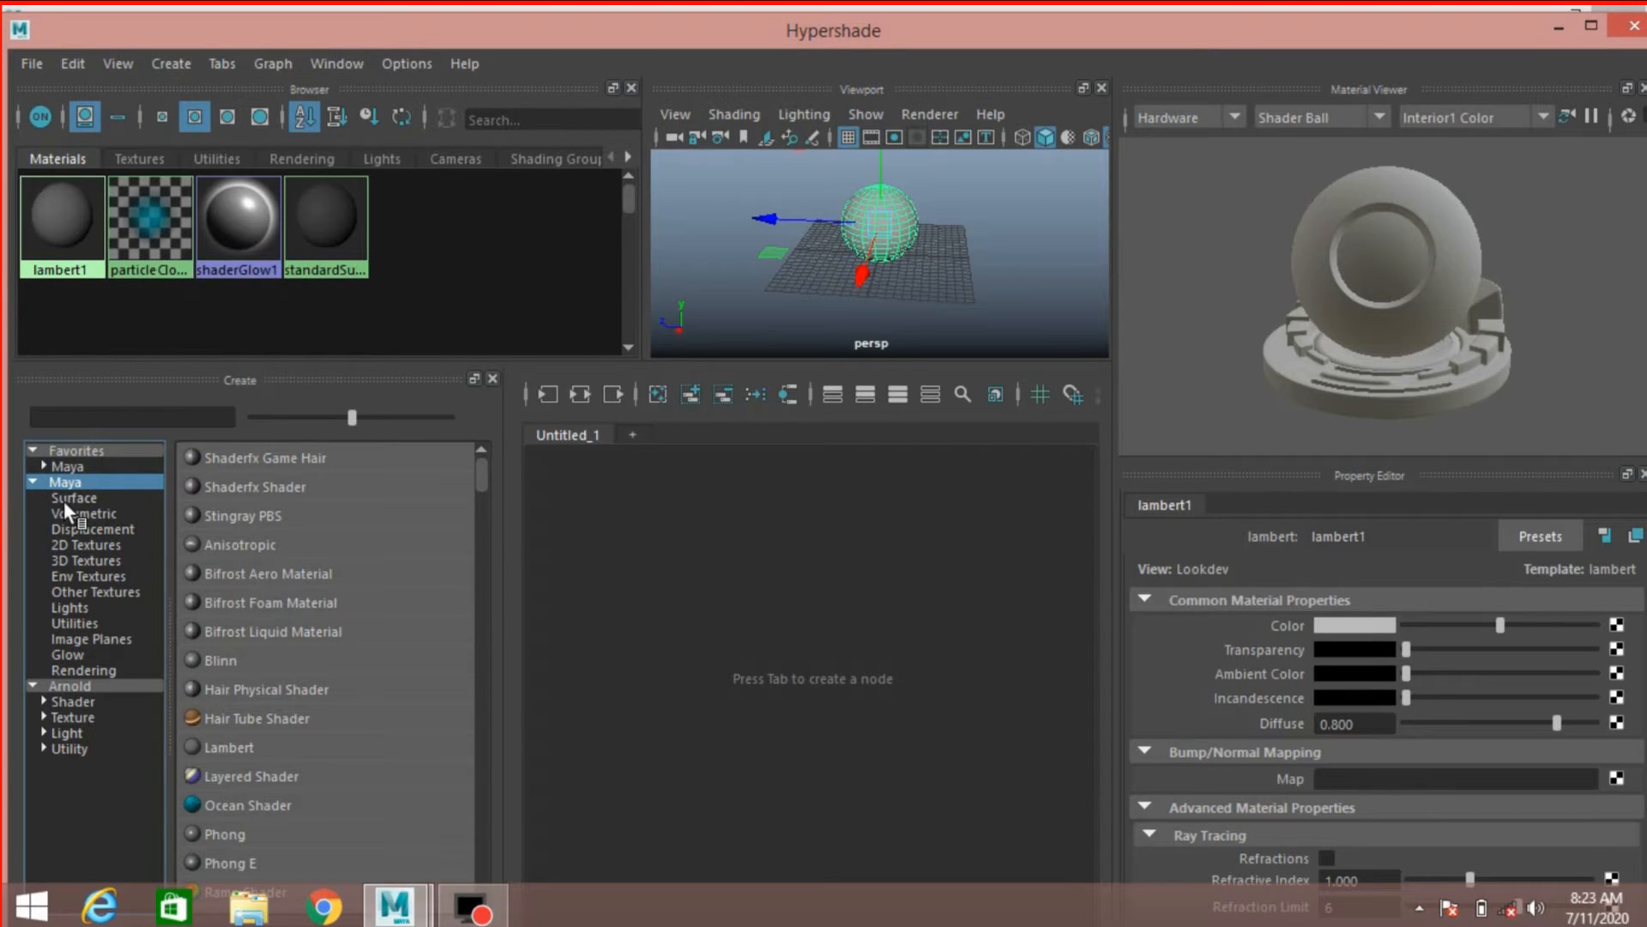
pyautogui.click(67, 500)
pyautogui.scroll(-3, 357, 619)
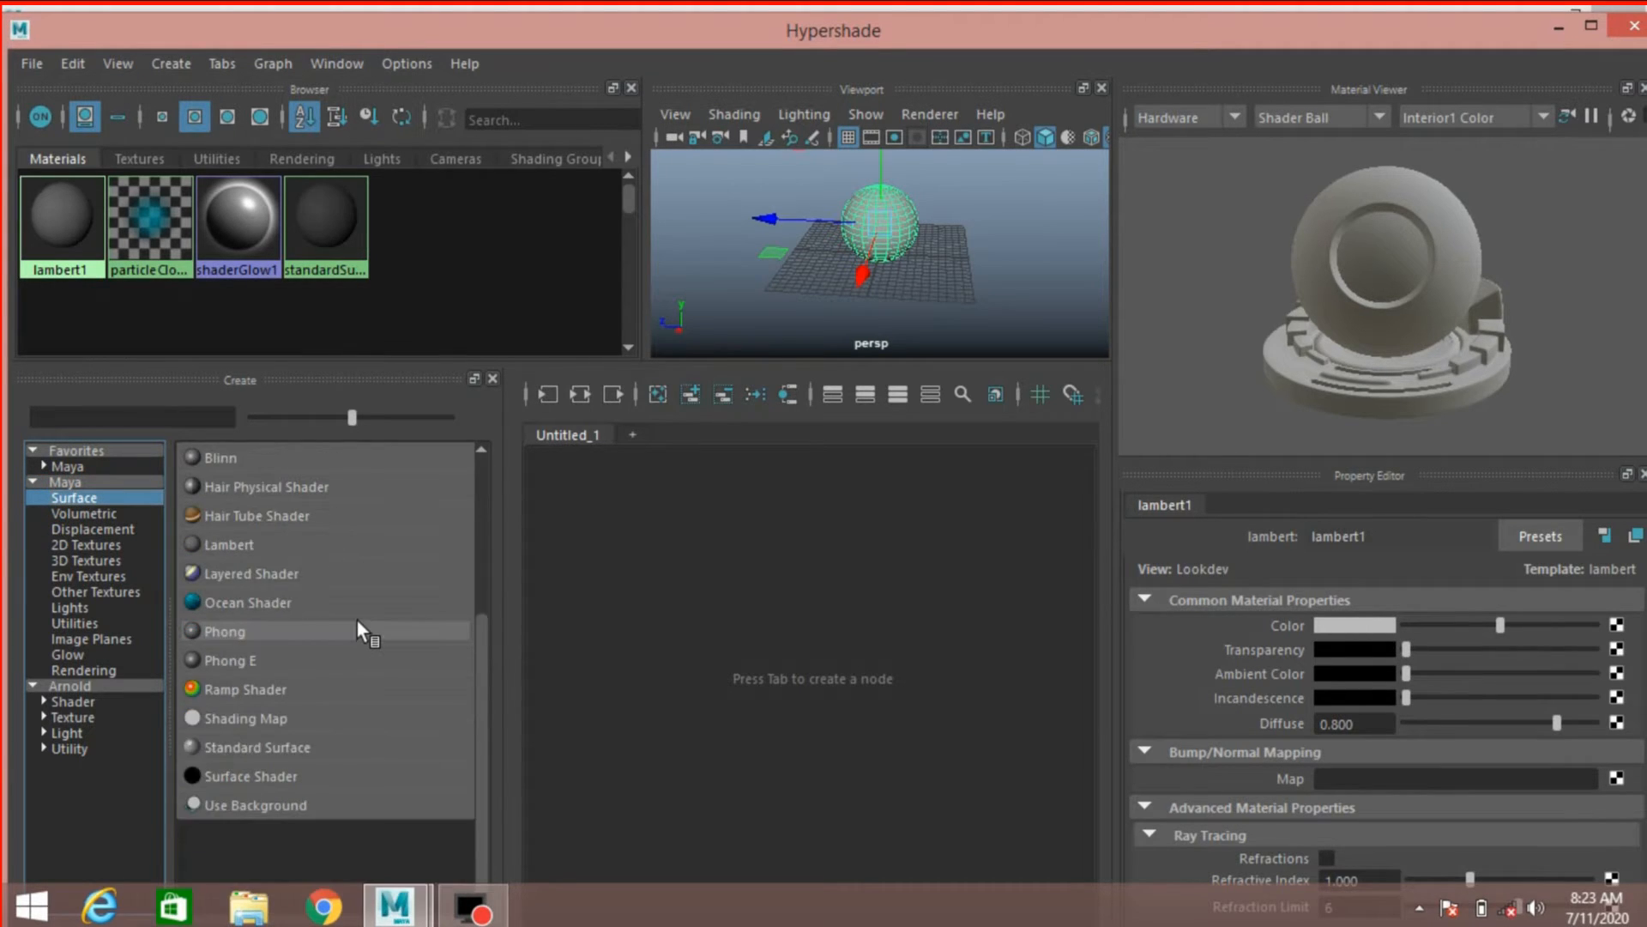
pyautogui.scroll(3, 357, 619)
pyautogui.scroll(-3, 355, 611)
pyautogui.scroll(3, 355, 611)
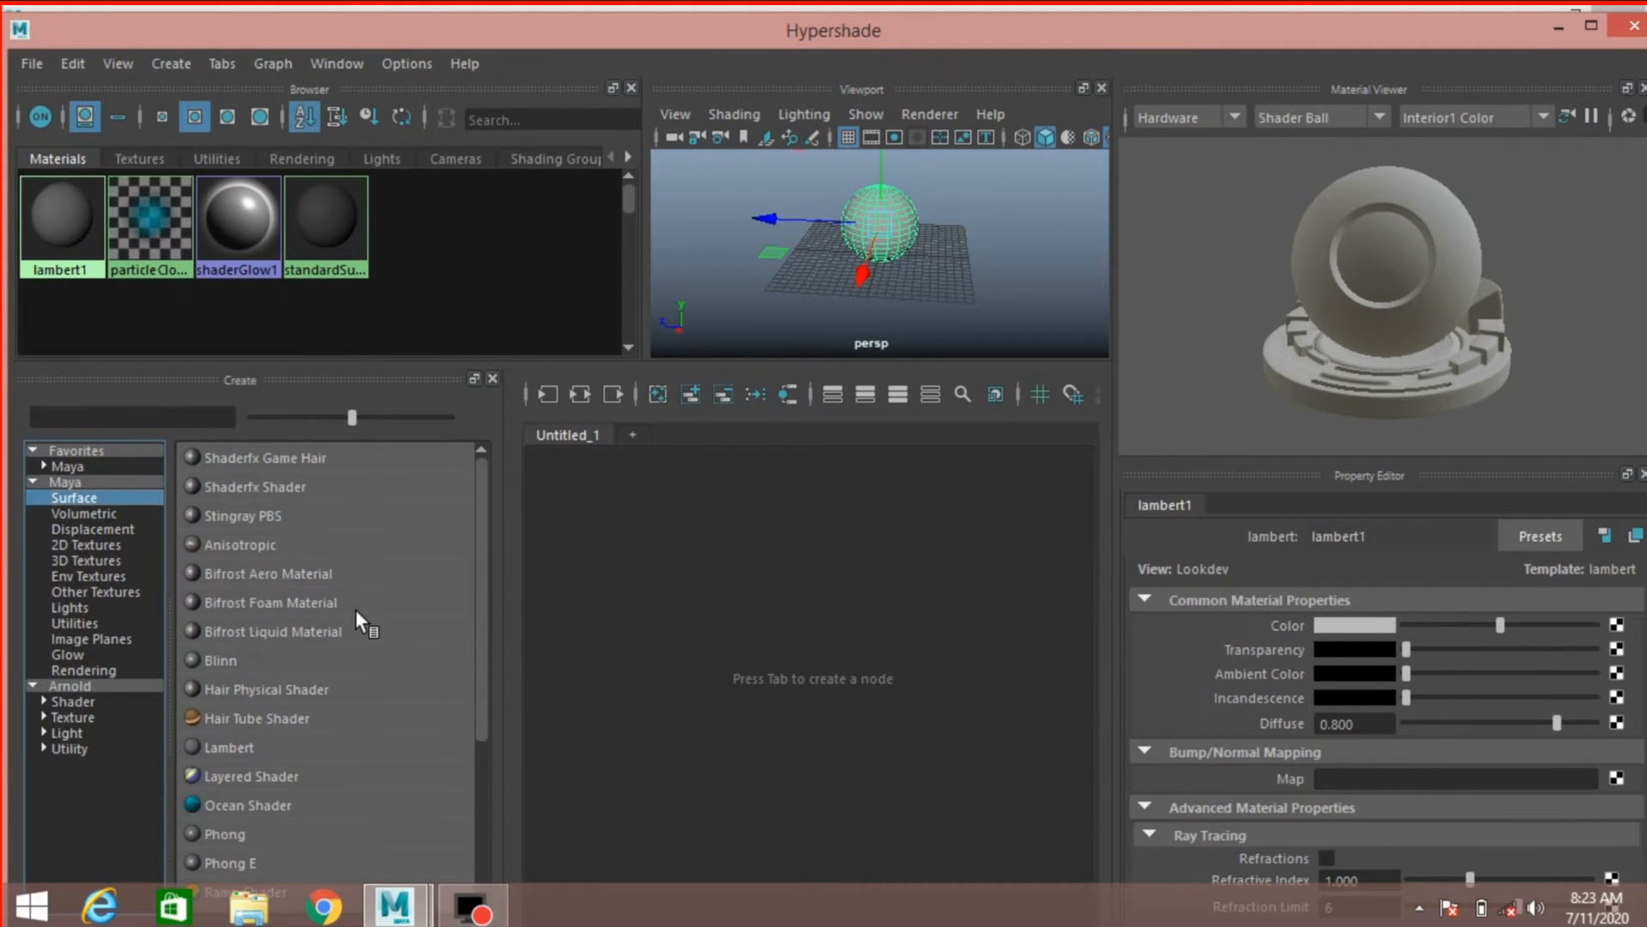
pyautogui.scroll(-3, 332, 571)
pyautogui.scroll(3, 331, 570)
pyautogui.click(215, 775)
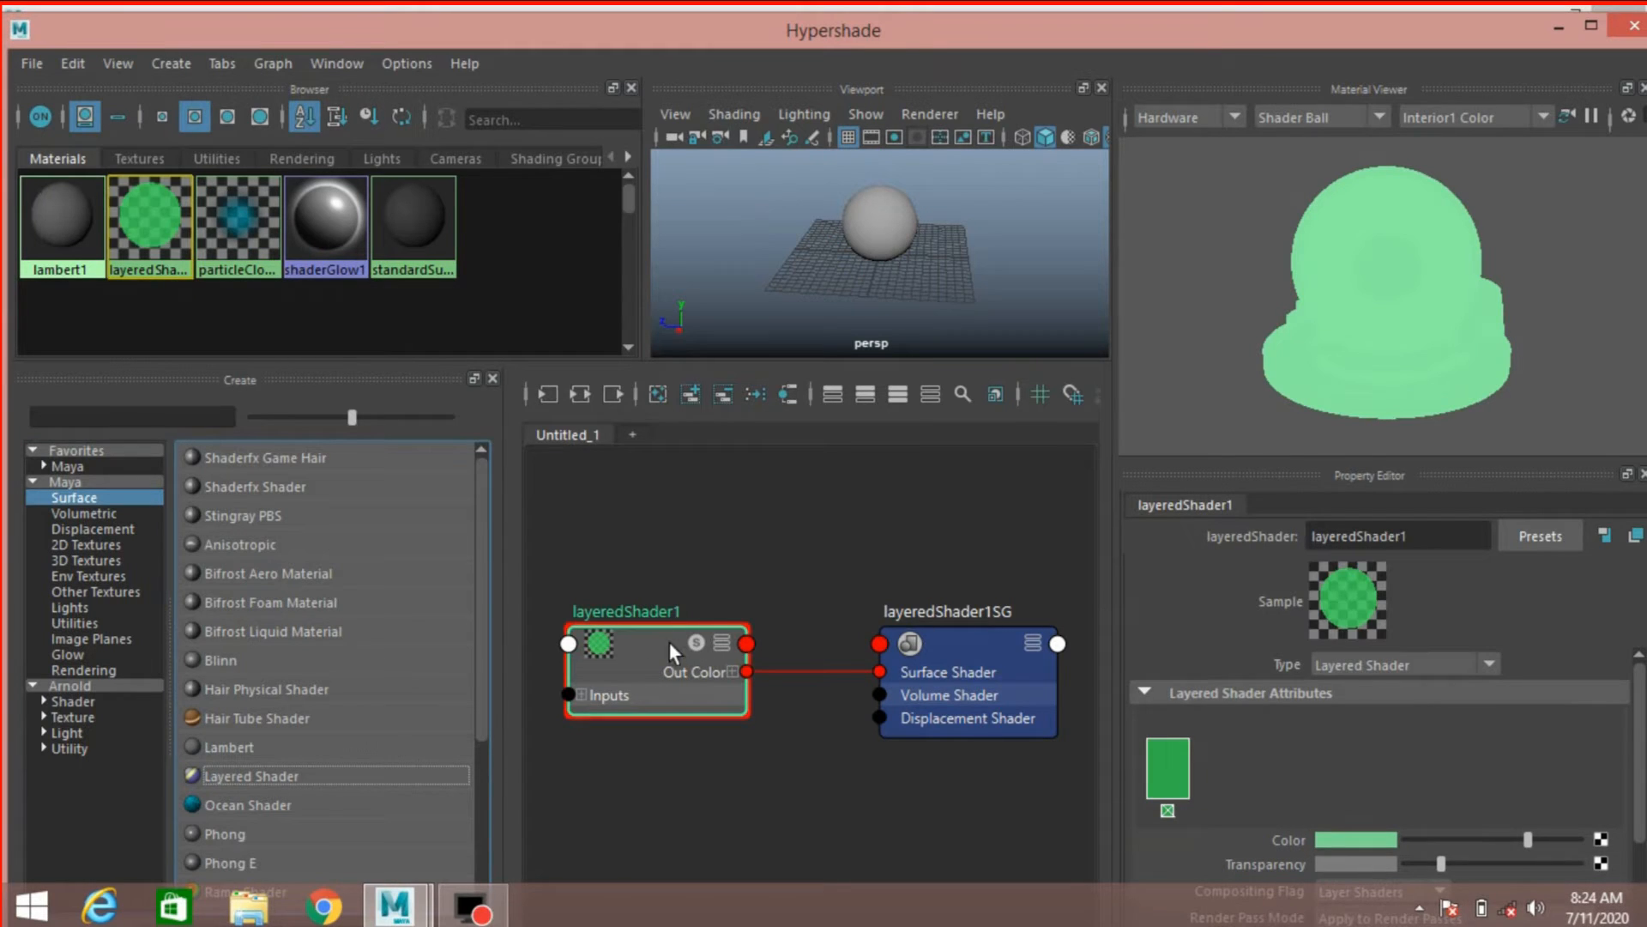
# Step: Place the layered shader node directly above its shading group in the graph and select the layered shader
pyautogui.moveTo(635, 650); pyautogui.dragTo(935, 510)
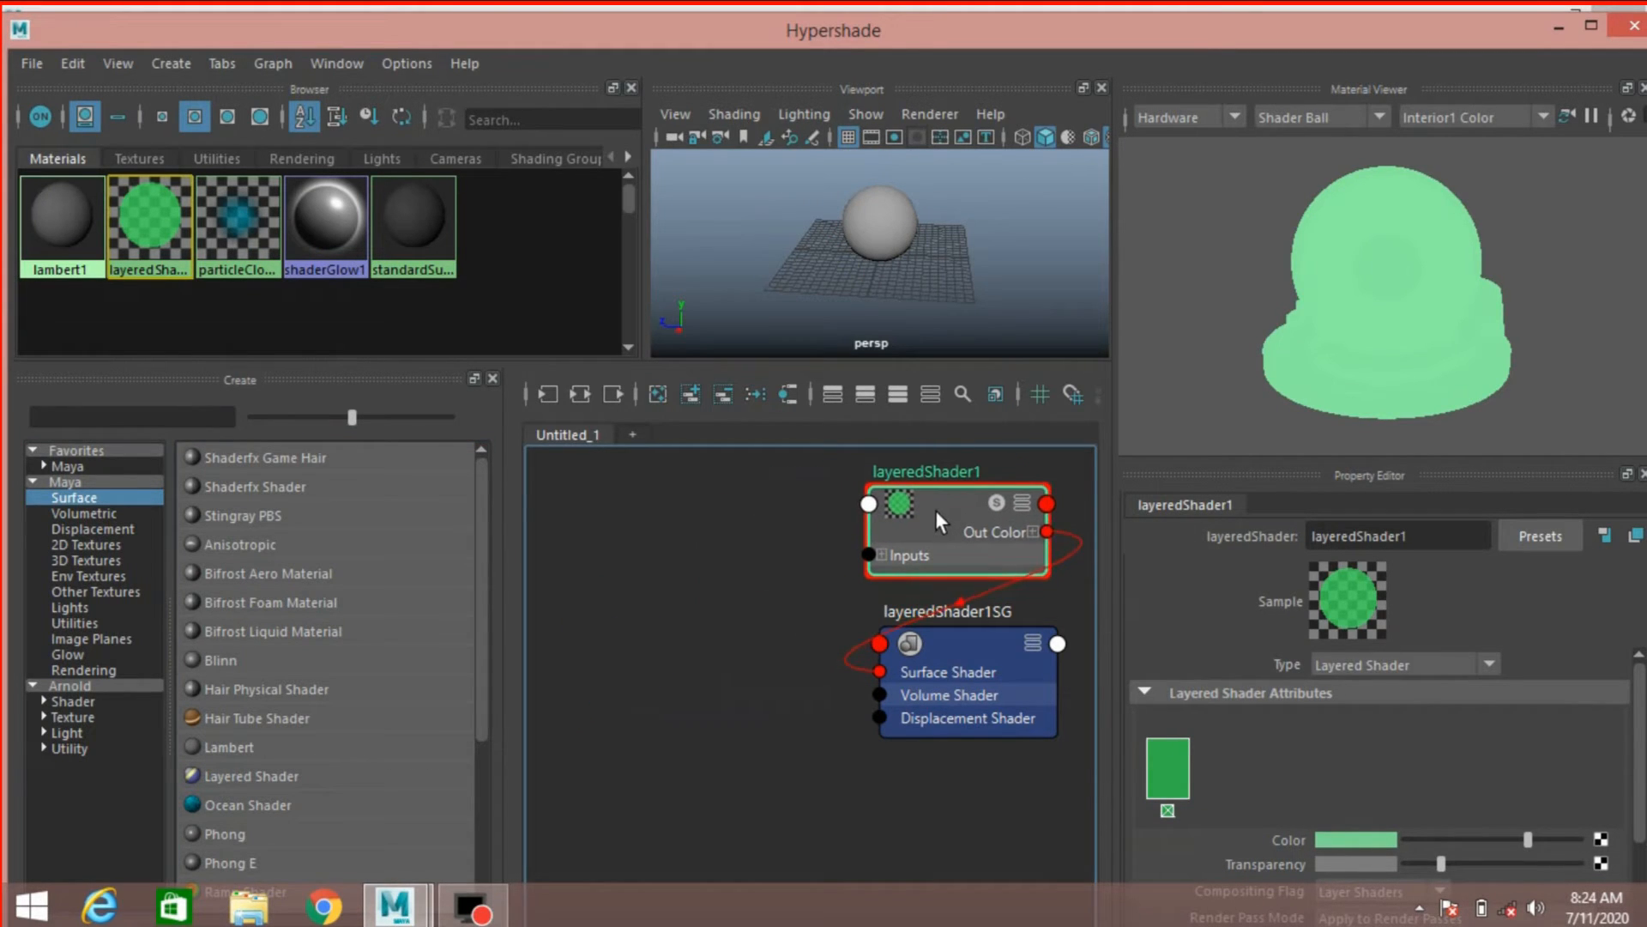
pyautogui.moveTo(976, 642); pyautogui.dragTo(973, 631)
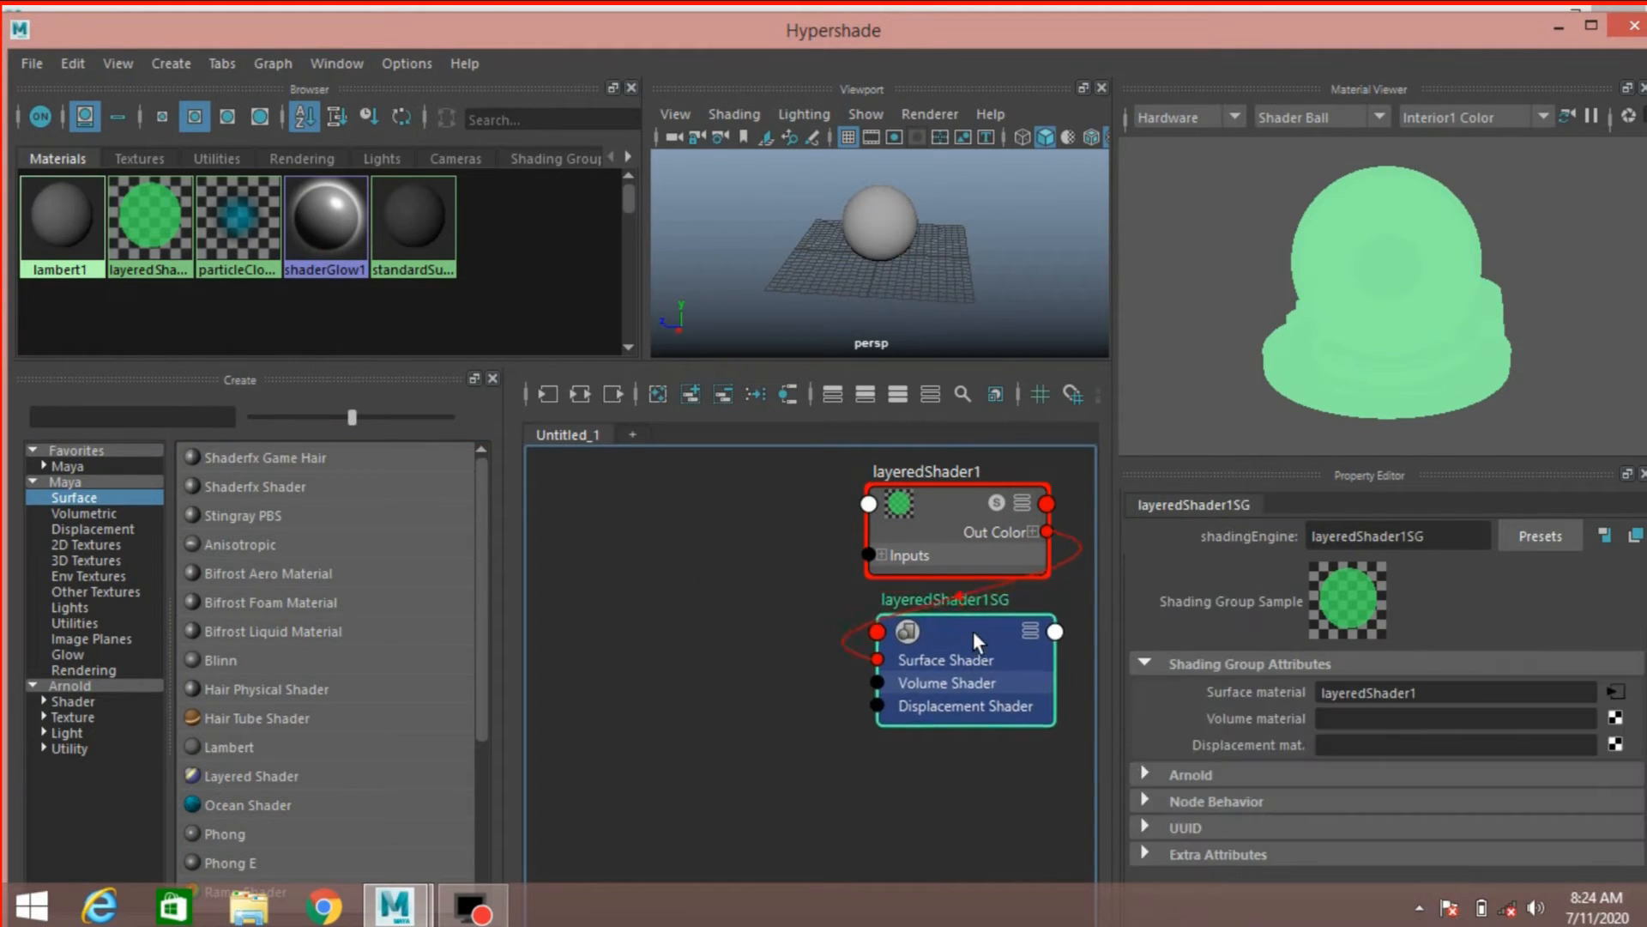
pyautogui.click(948, 508)
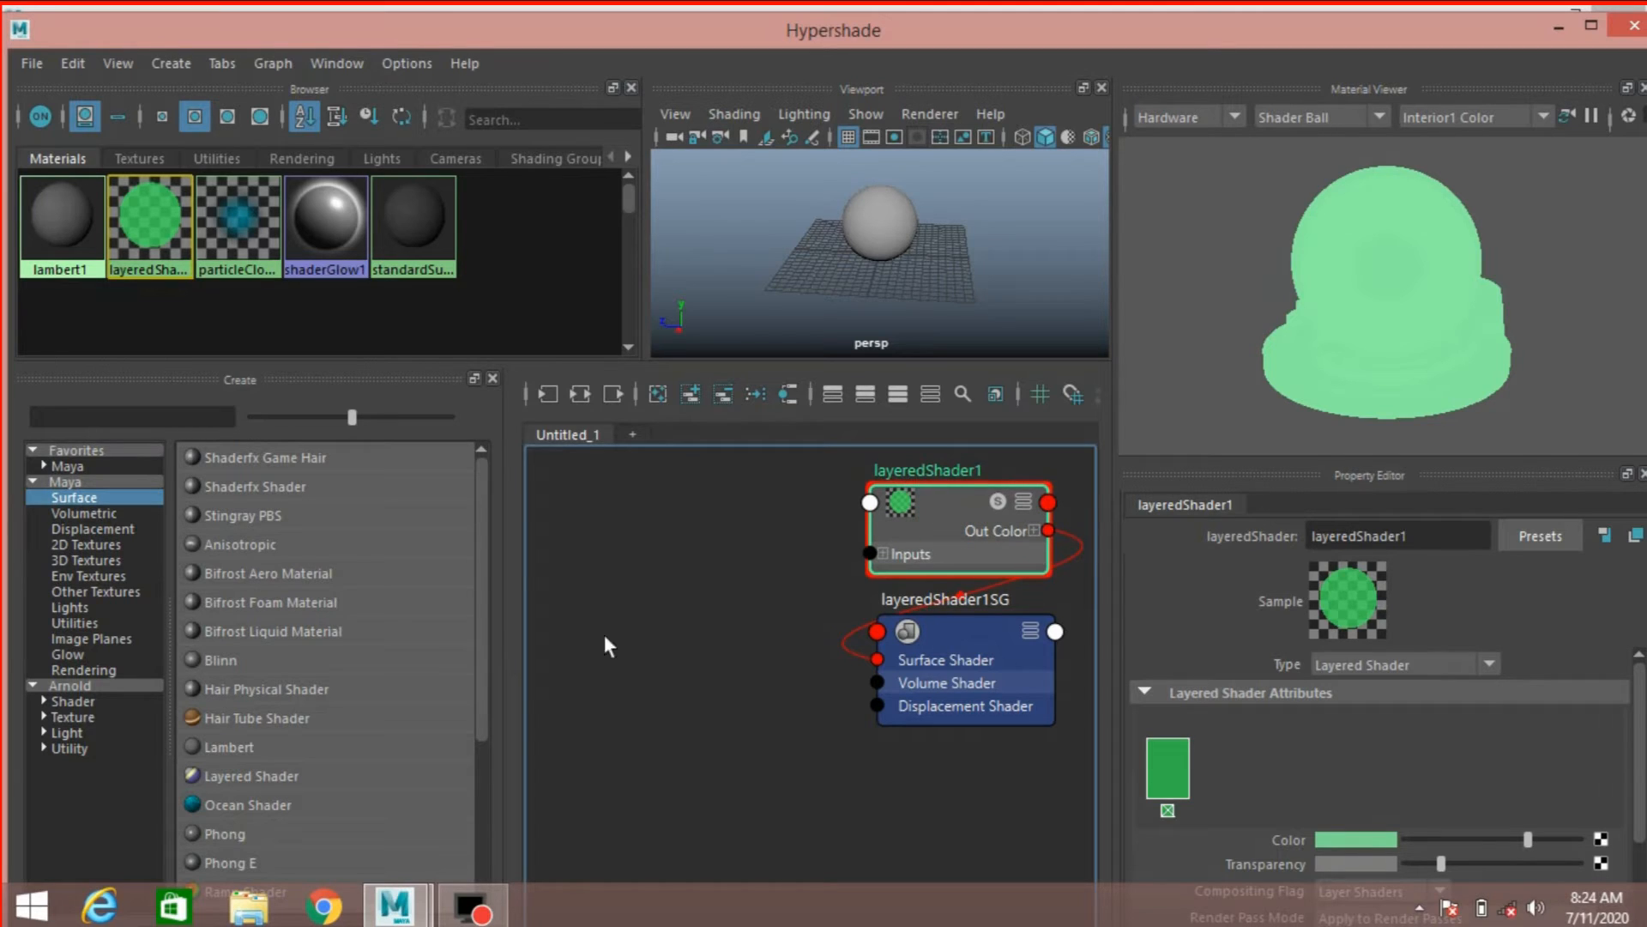
# Step: Create a Lambert surface material and let the student-version scene save proceed
pyautogui.click(229, 746)
pyautogui.hotkey('ctrl', 's')
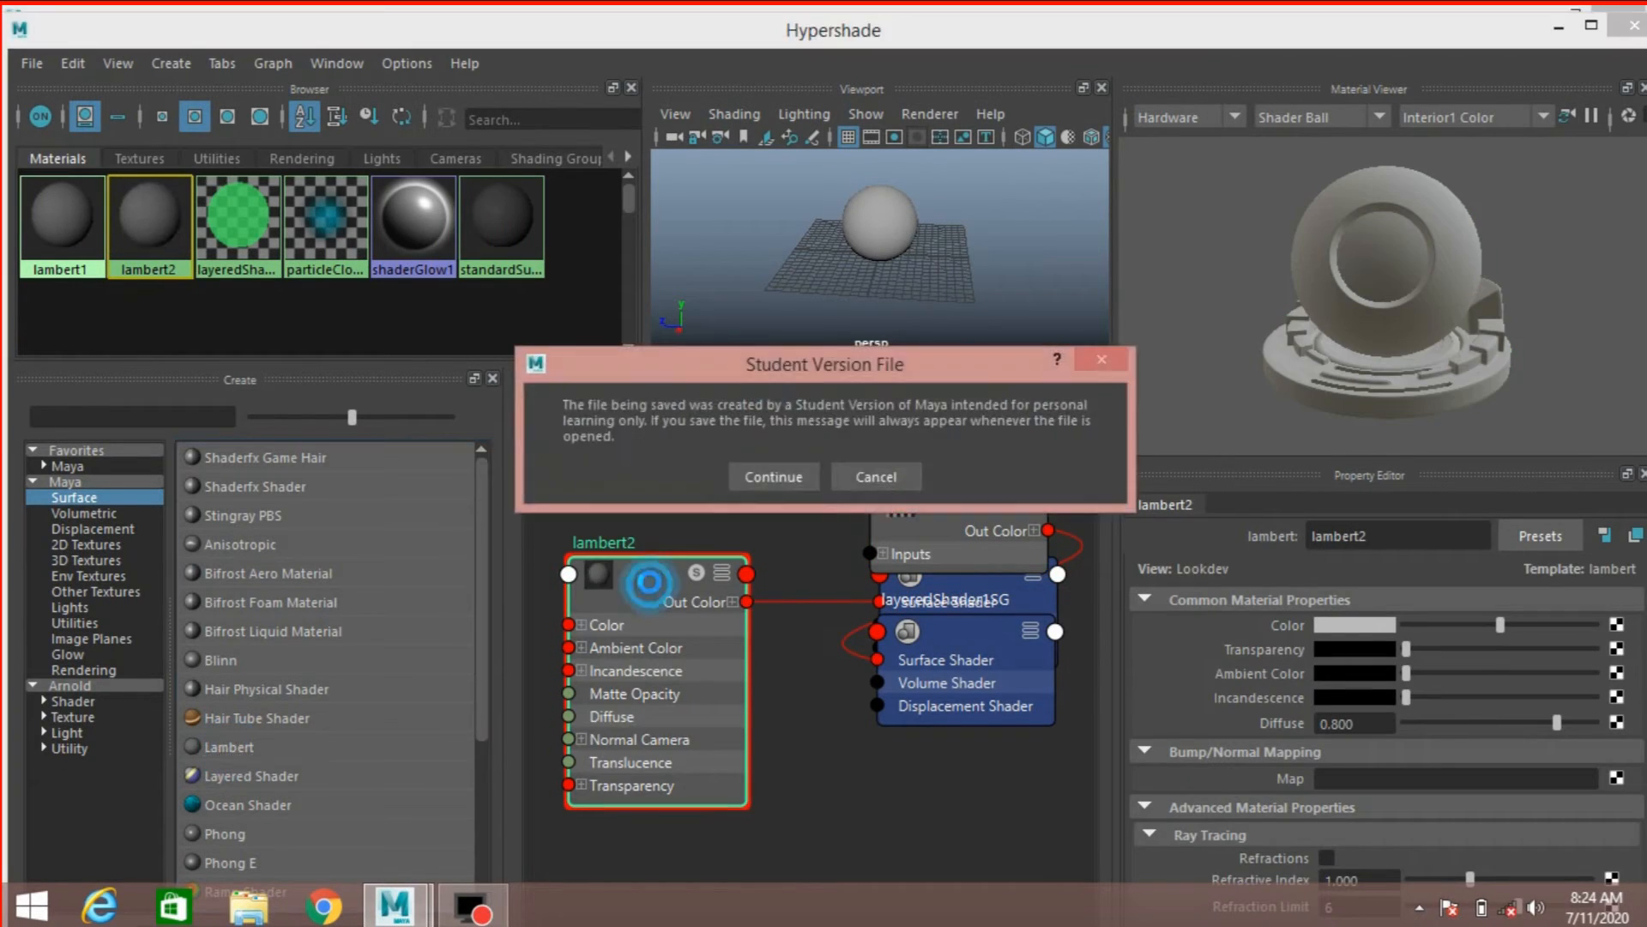
pyautogui.click(772, 476)
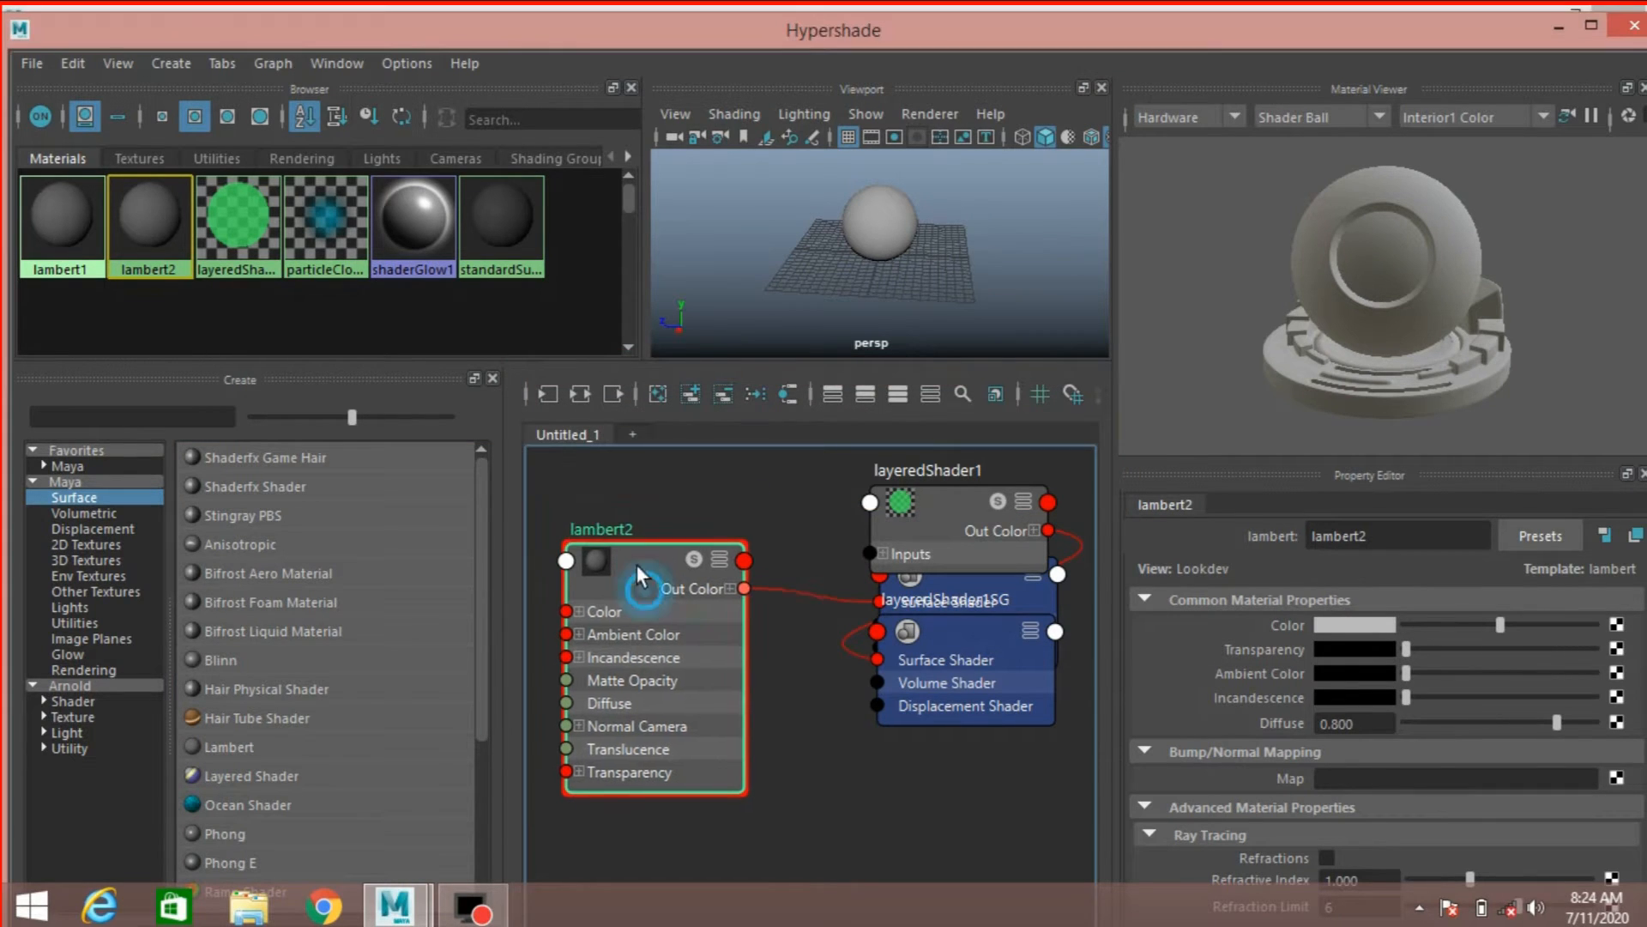
# Step: Rearrange the graph so the Lambert node, its shading group and the two layered shader nodes are spread apart
pyautogui.moveTo(637, 567); pyautogui.dragTo(632, 530)
pyautogui.click(944, 582)
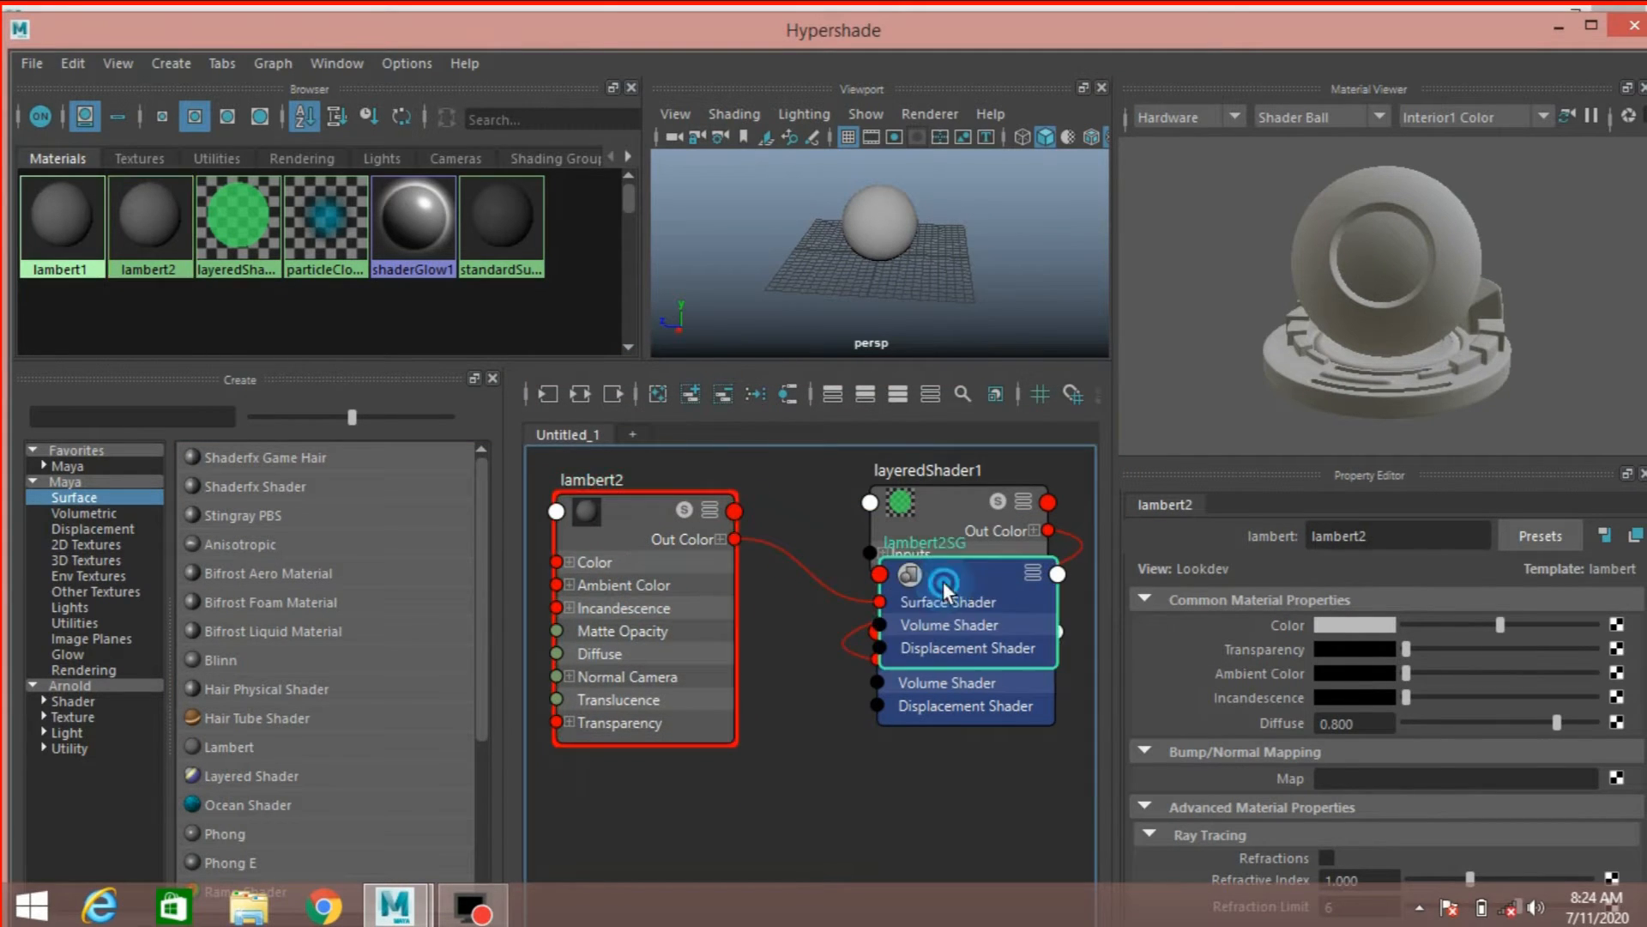
pyautogui.moveTo(944, 580); pyautogui.dragTo(778, 482)
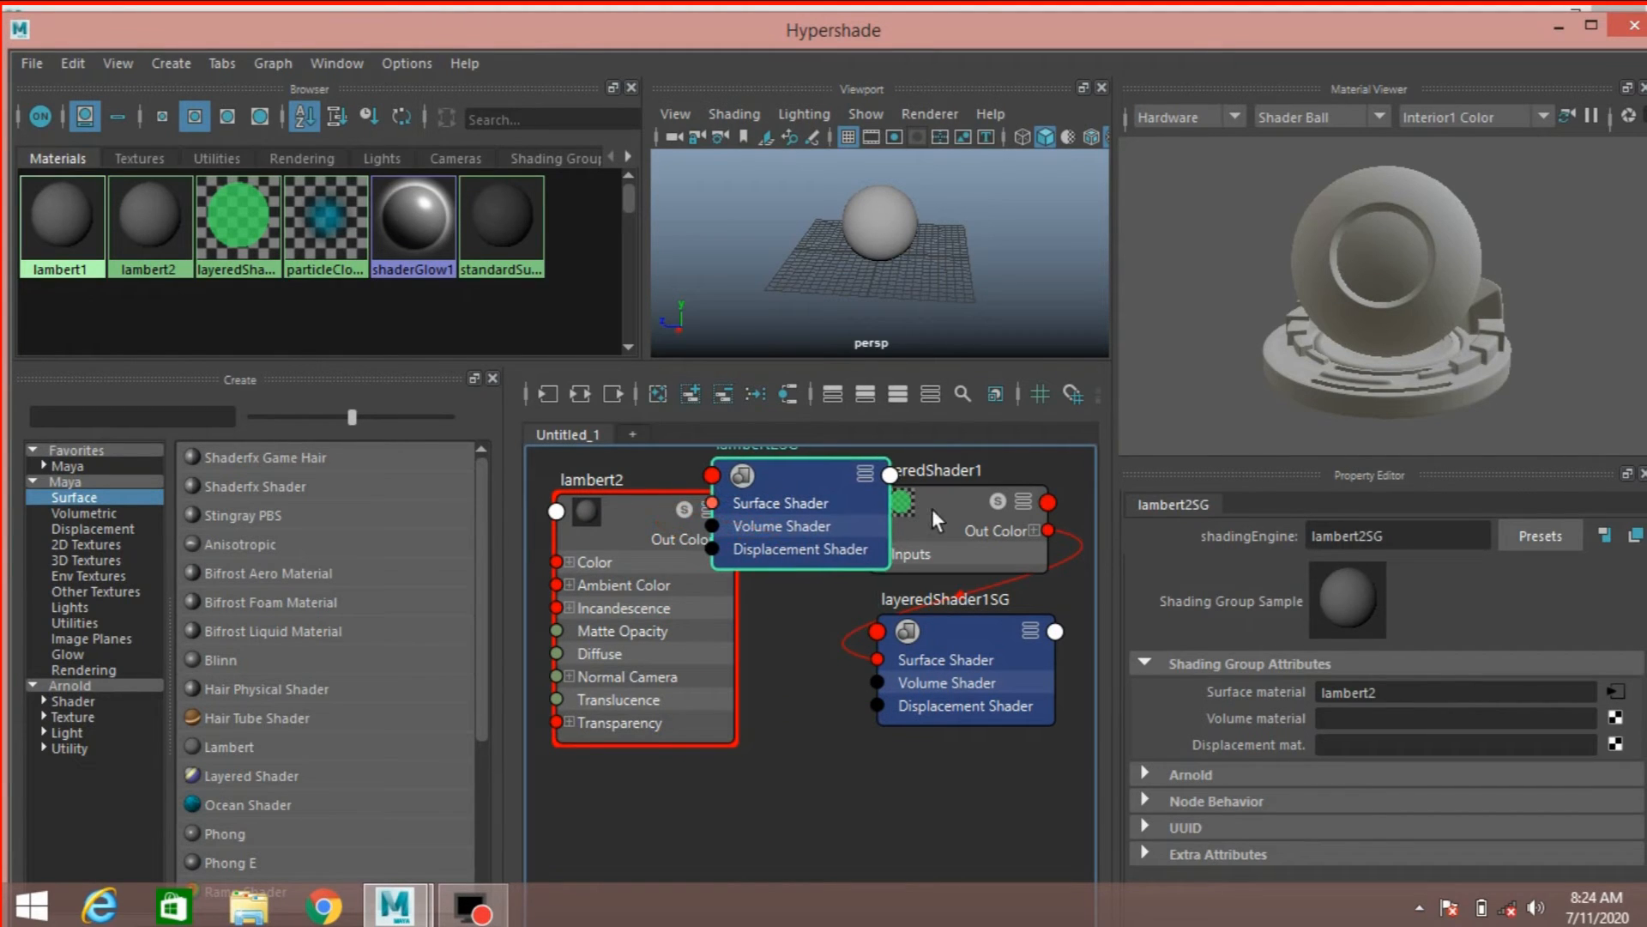
pyautogui.moveTo(935, 519); pyautogui.dragTo(975, 502)
pyautogui.moveTo(928, 632); pyautogui.dragTo(980, 624)
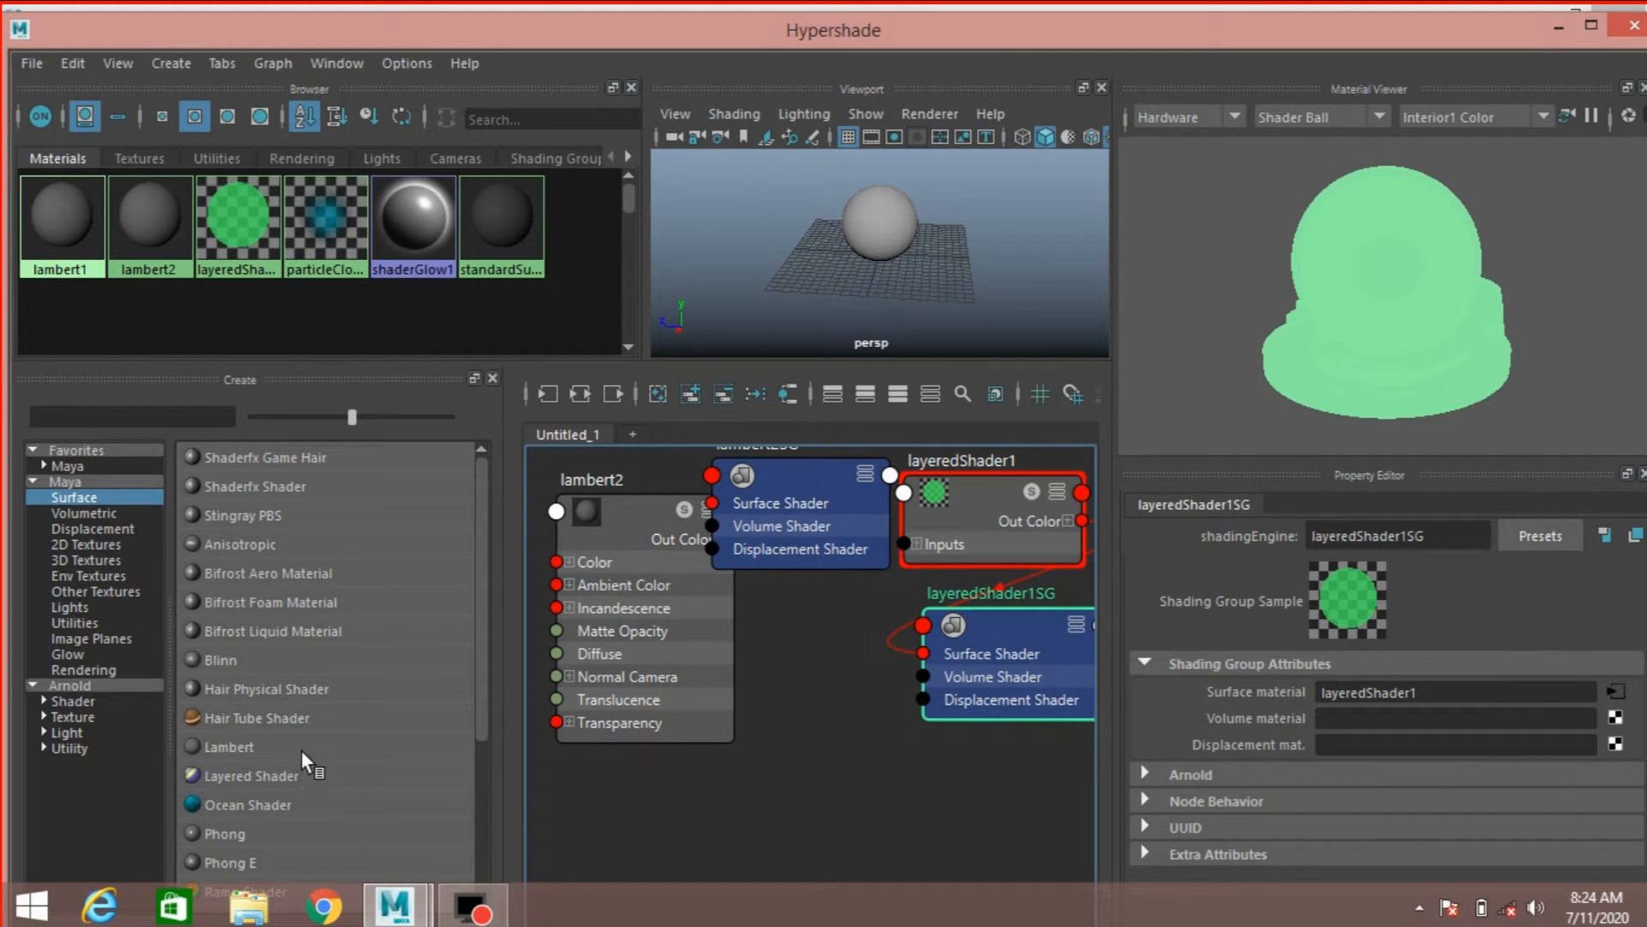
# Step: Create a Phong E material and move its node and shading group below the layered shader nodes in the graph
pyautogui.scroll(-3, 290, 766)
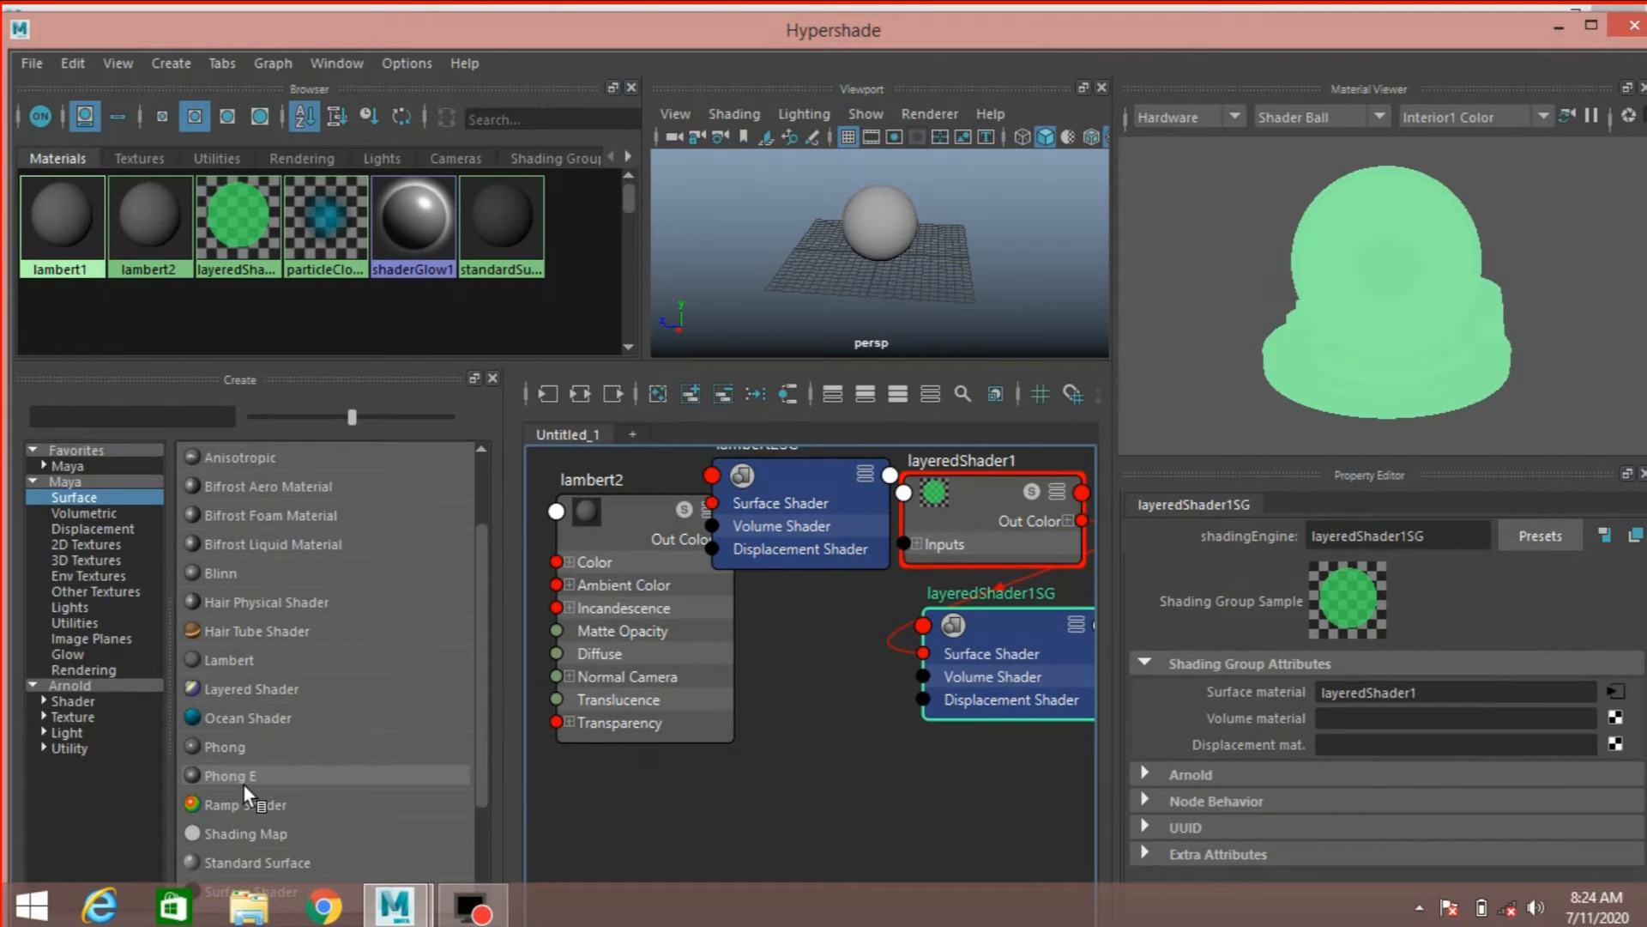
pyautogui.click(251, 775)
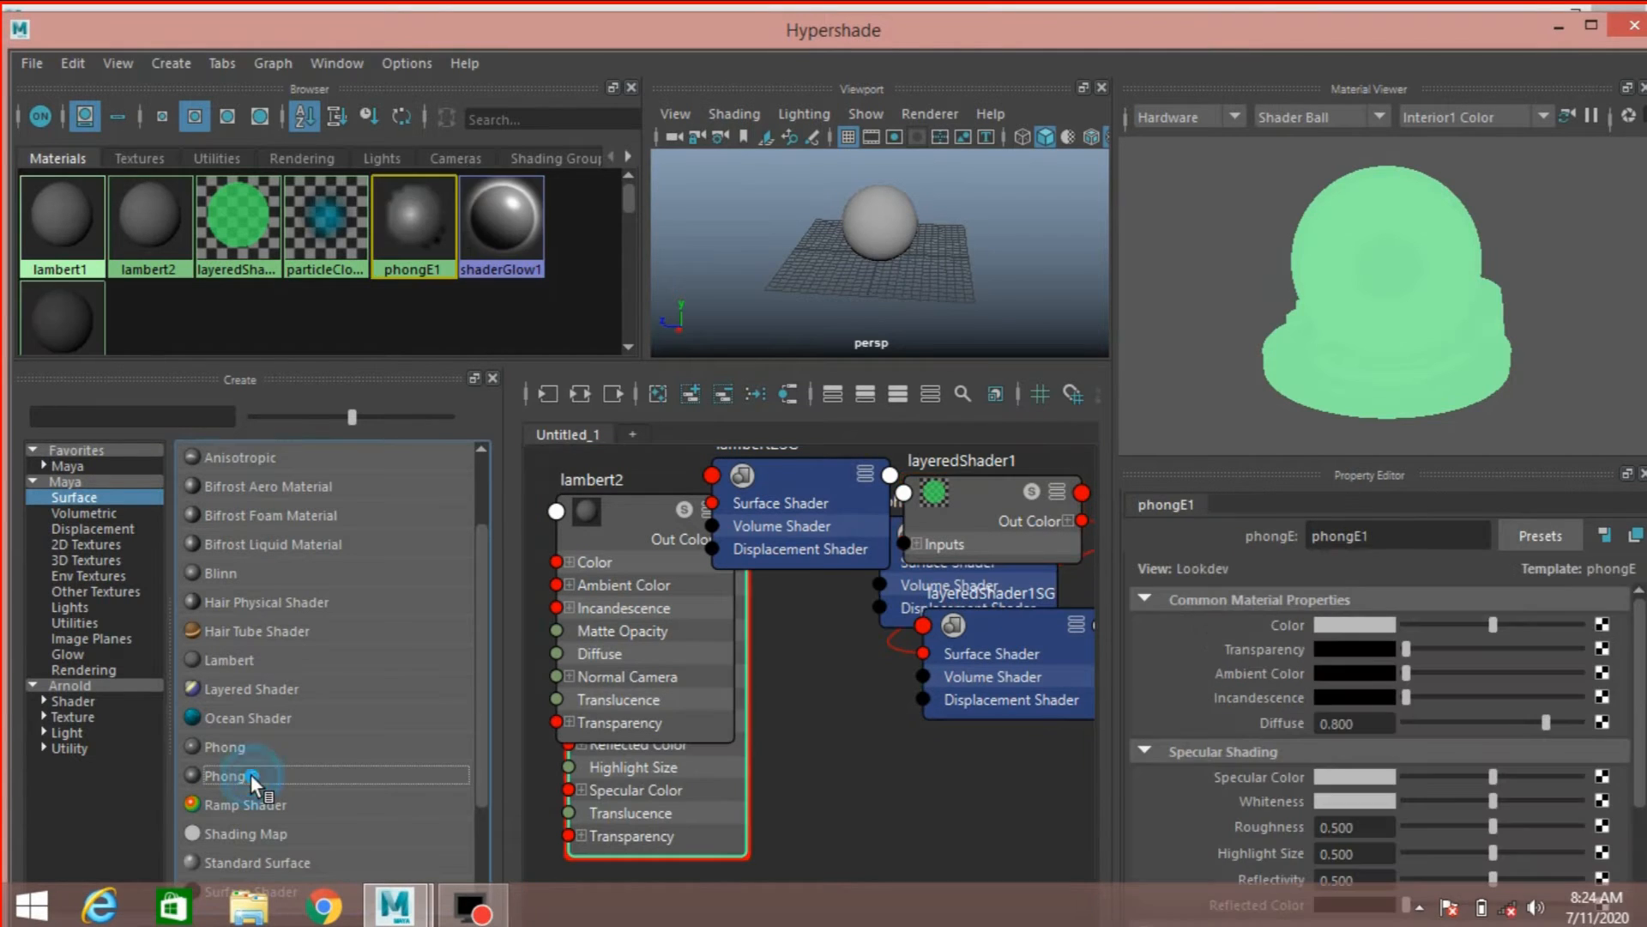
pyautogui.click(742, 717)
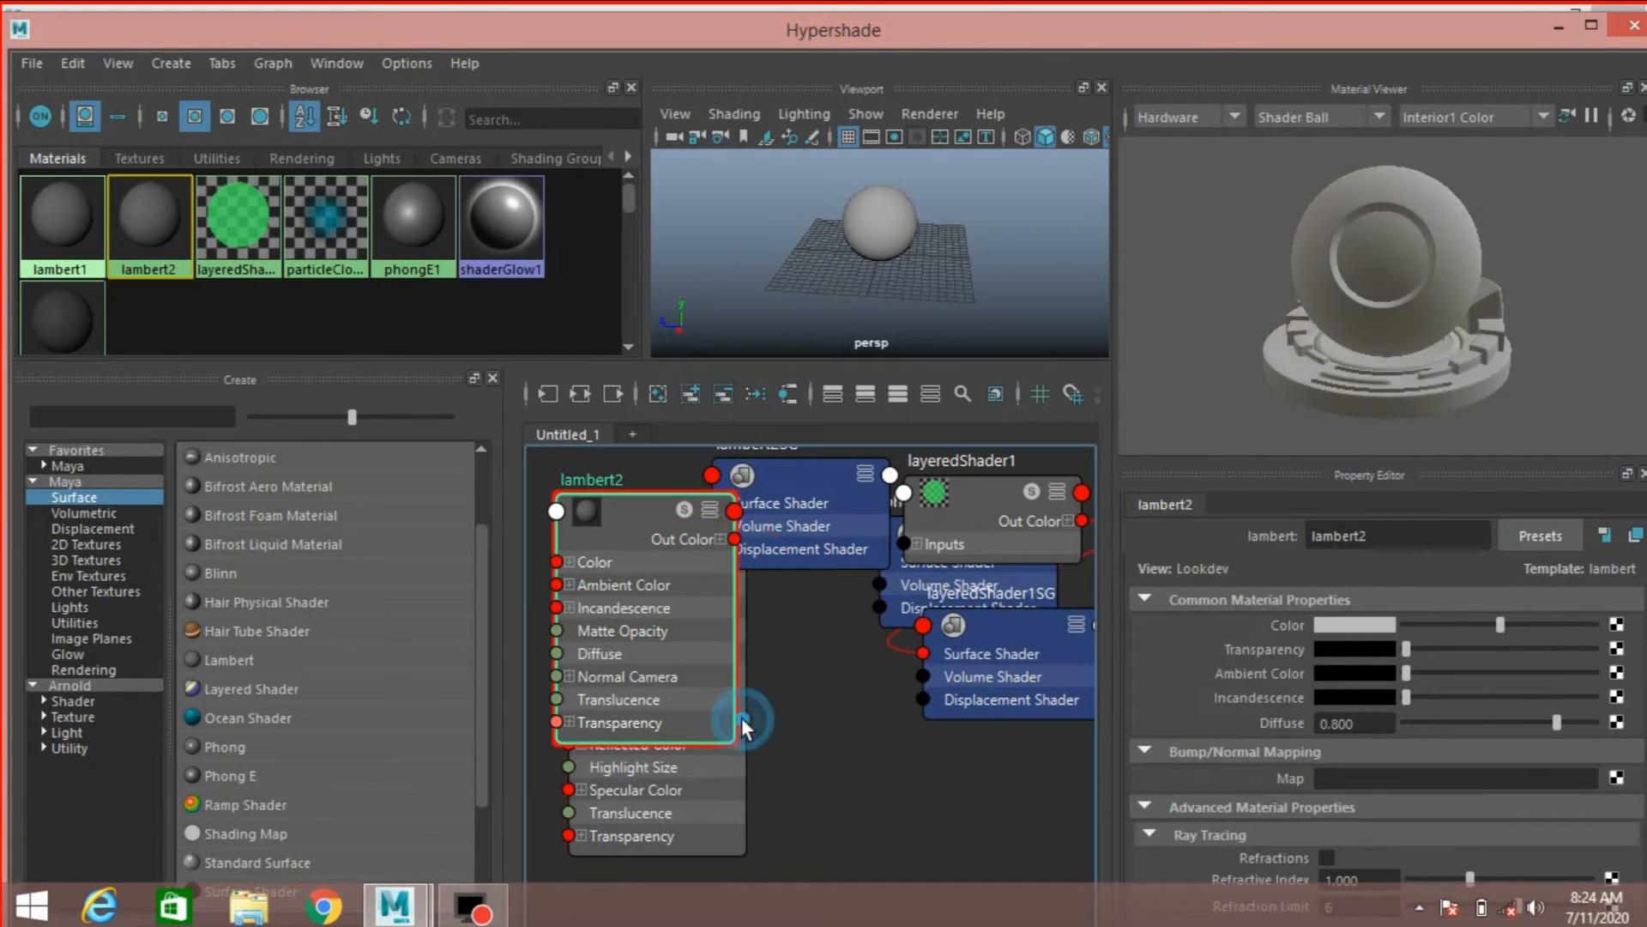
pyautogui.click(726, 784)
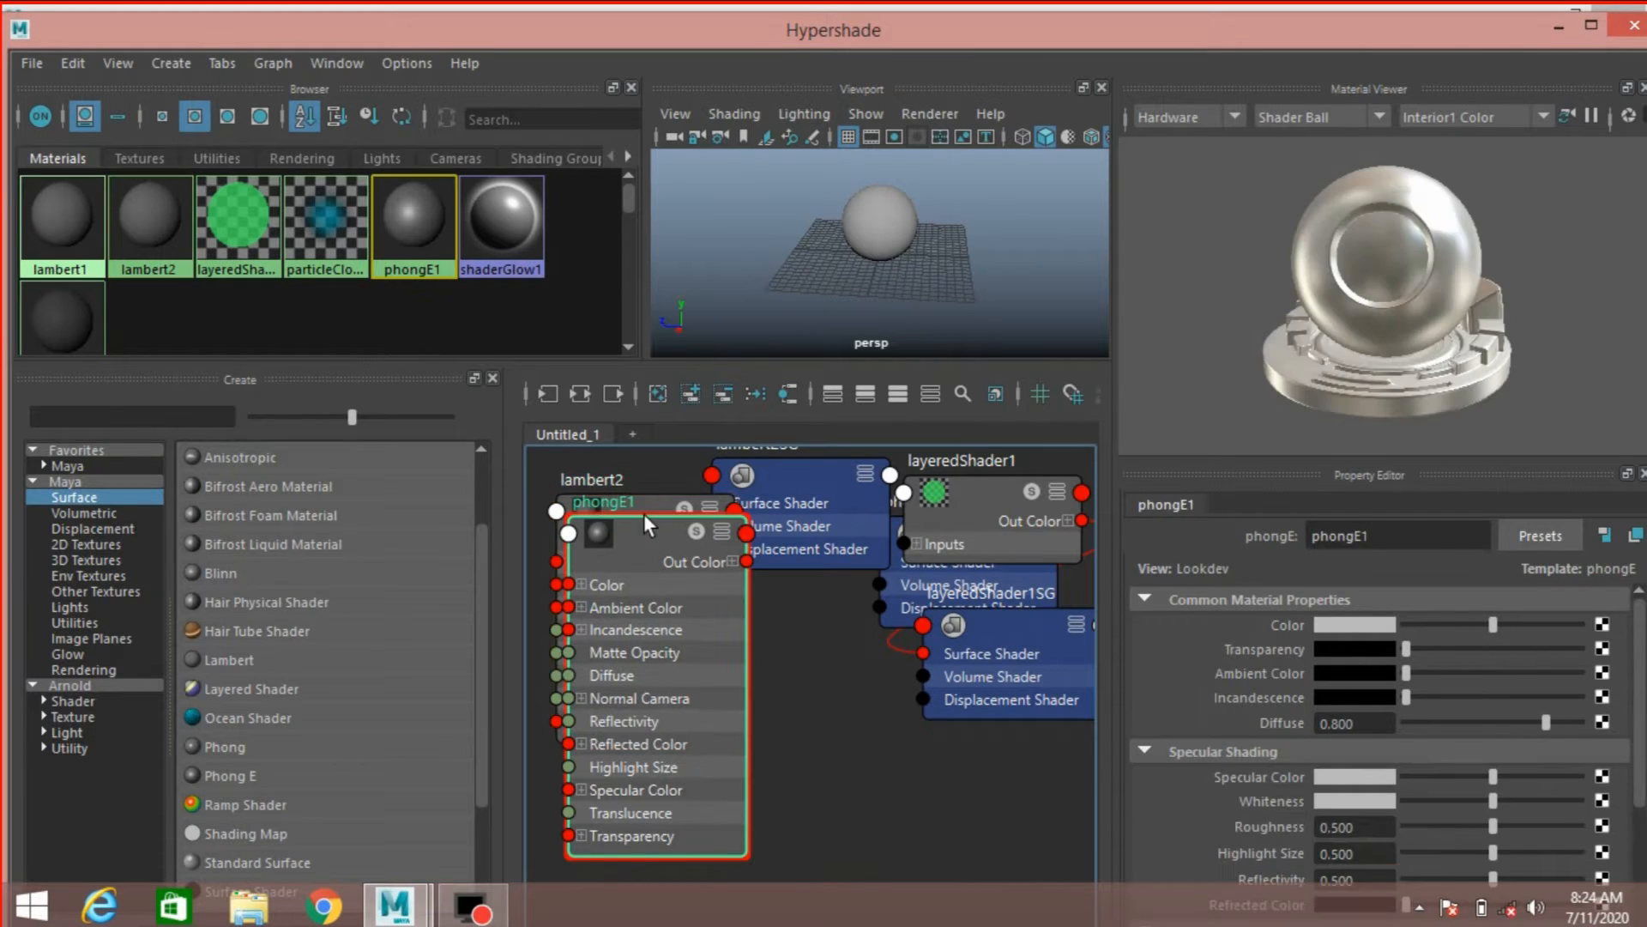
pyautogui.moveTo(637, 549); pyautogui.dragTo(762, 749)
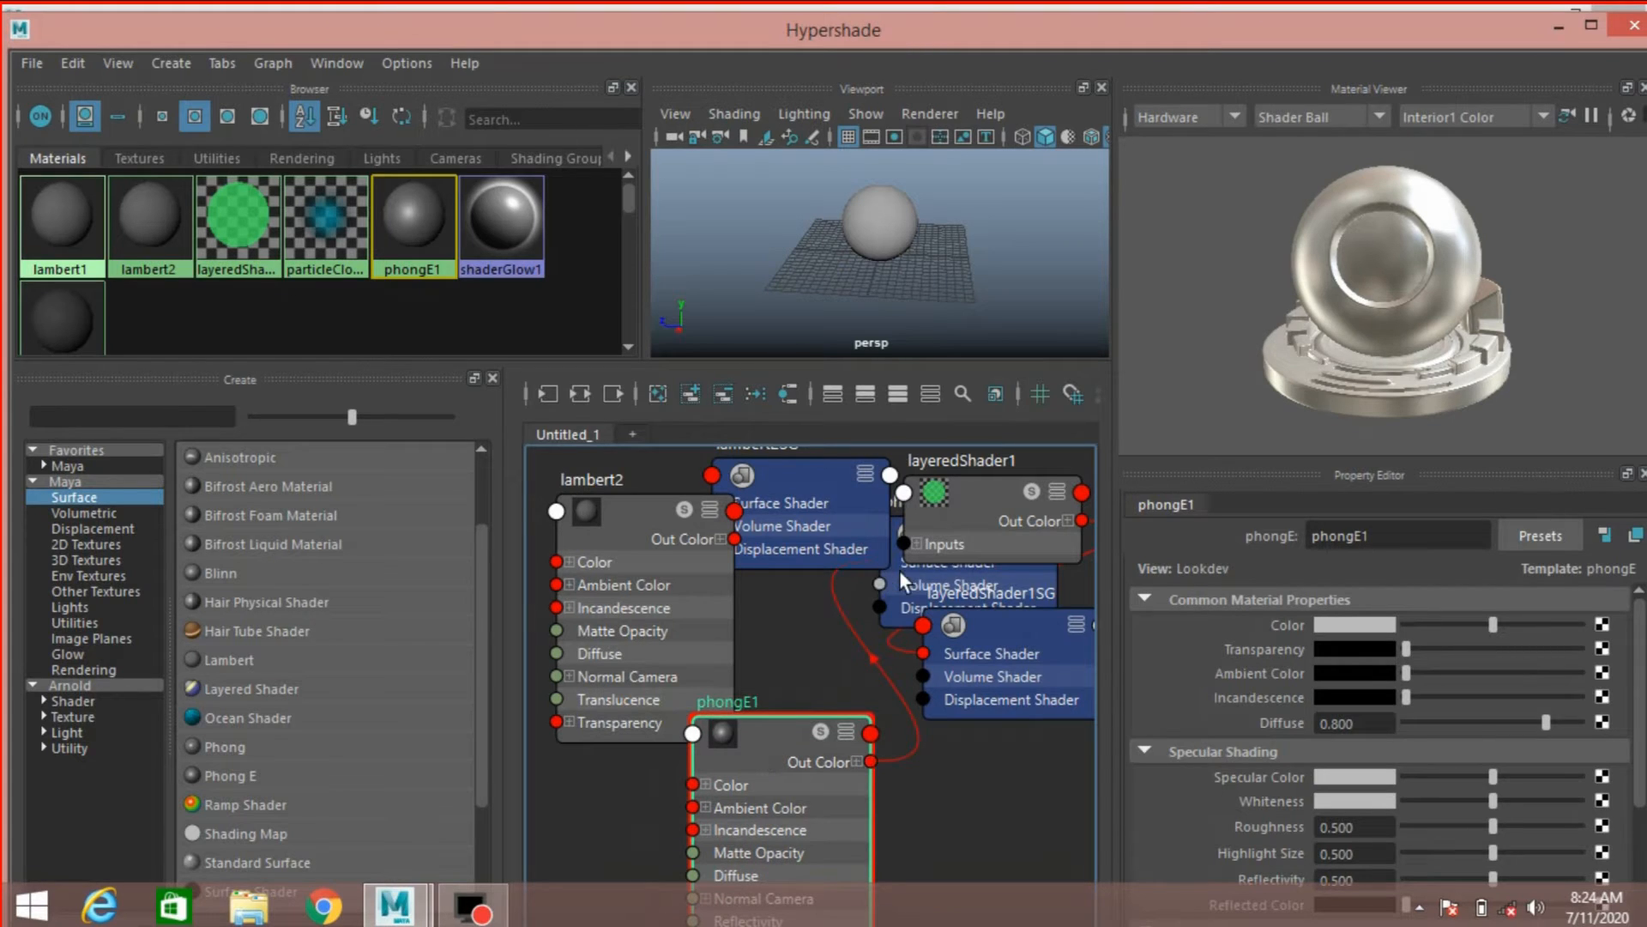
pyautogui.moveTo(899, 569); pyautogui.dragTo(960, 796)
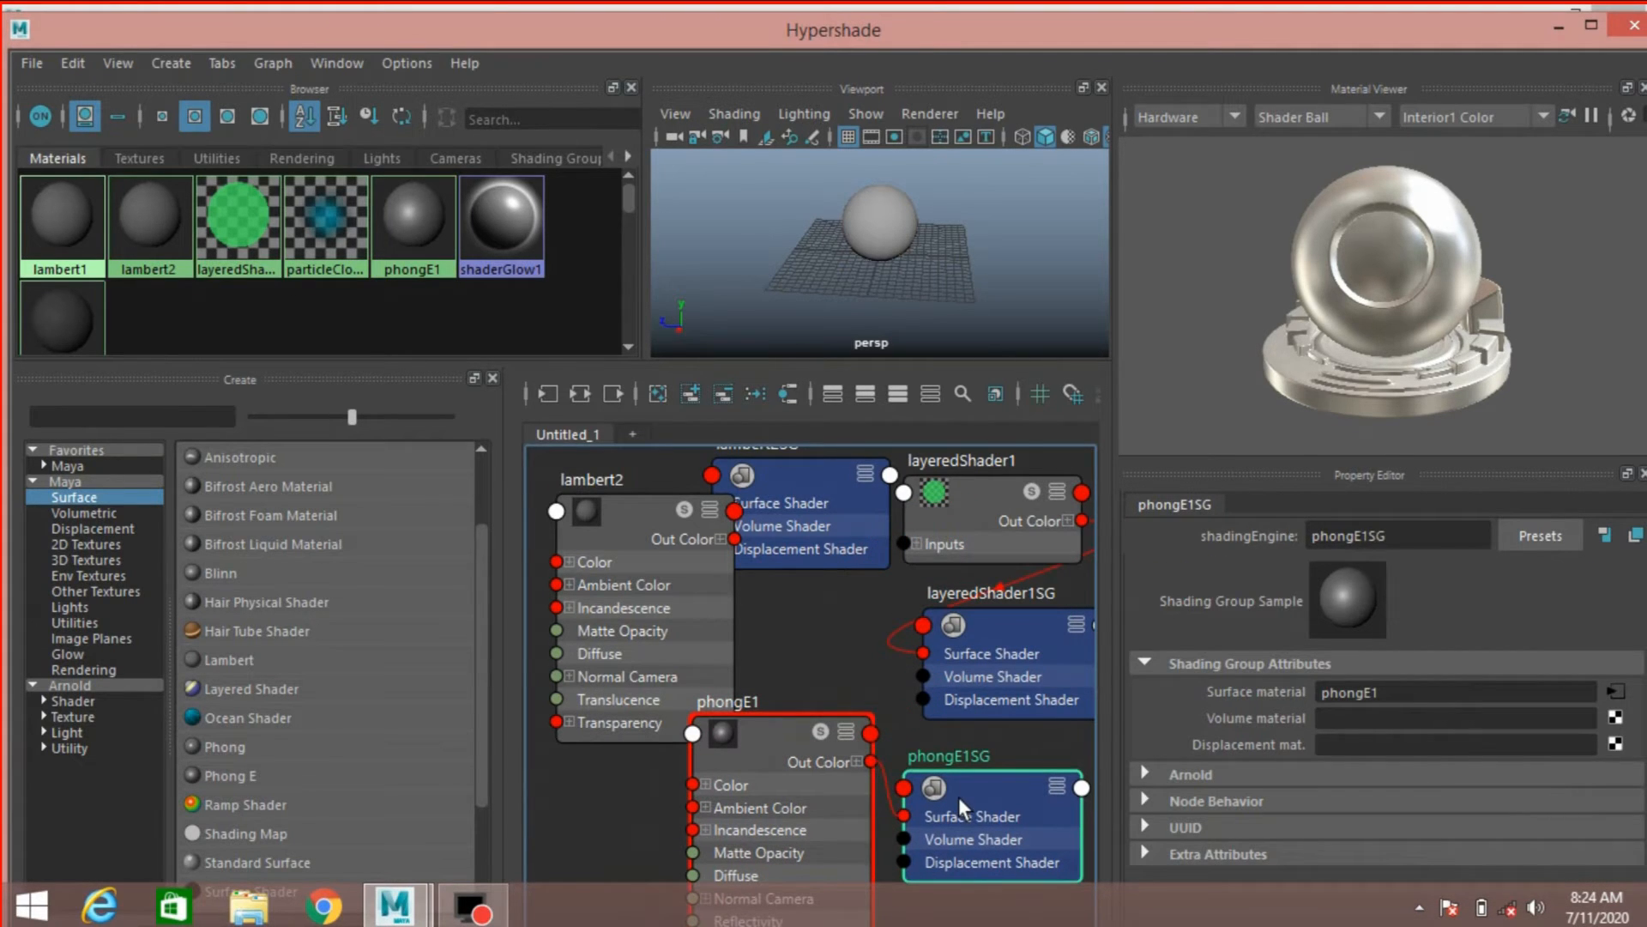
pyautogui.moveTo(759, 733); pyautogui.dragTo(804, 659)
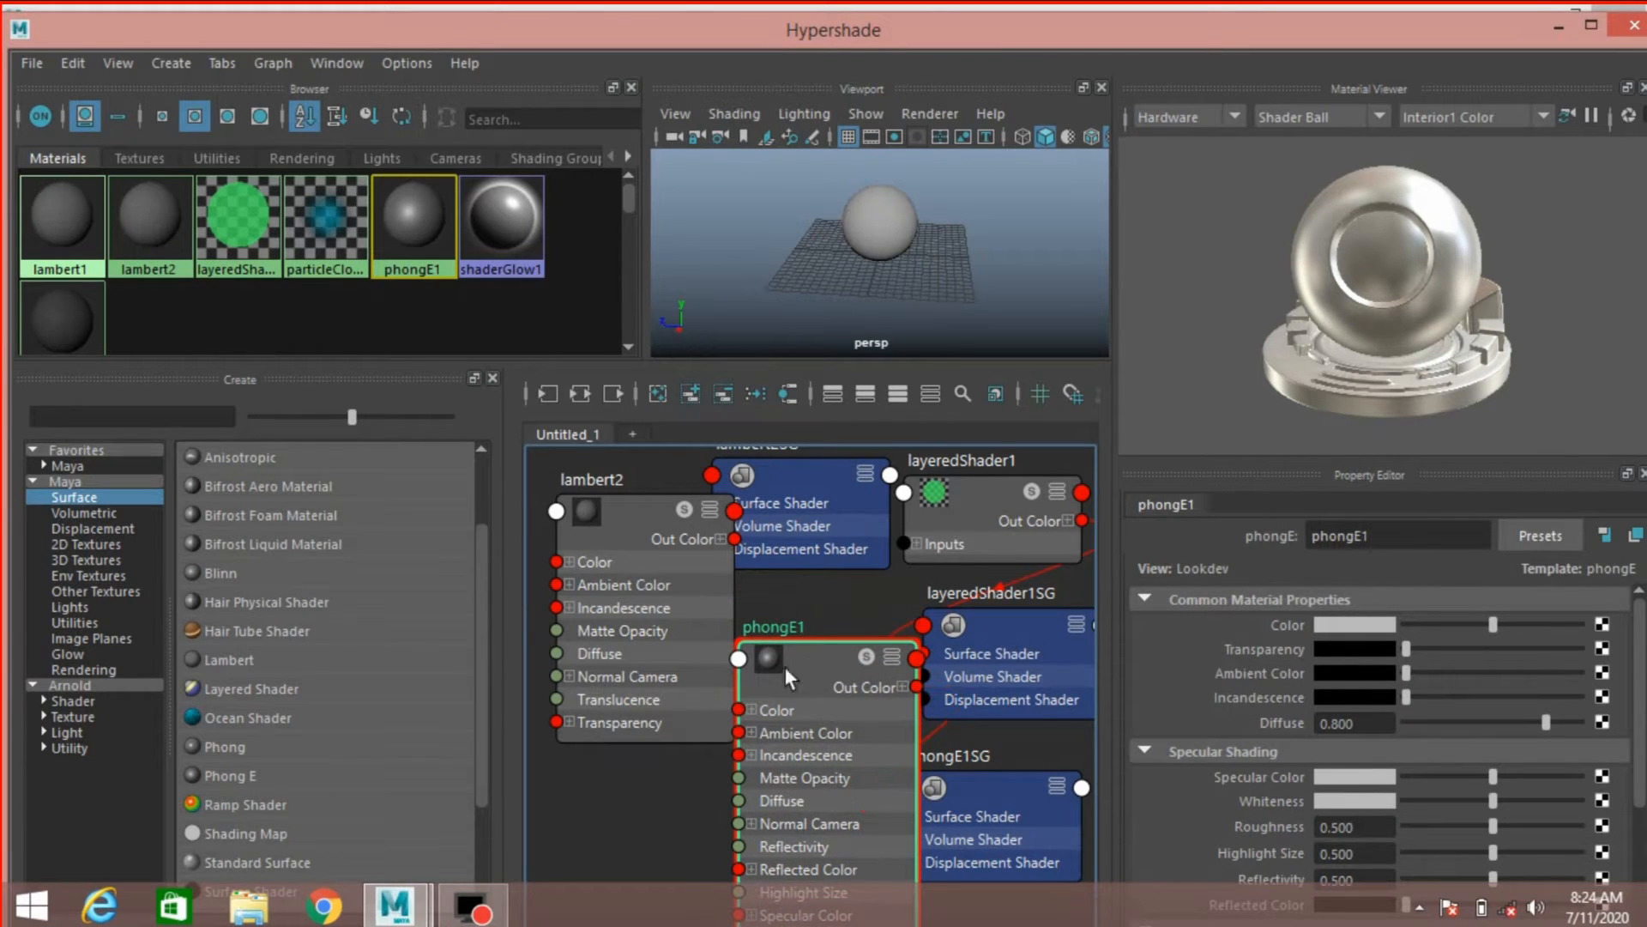
# Step: Add the new Lambert material as a second layer in the layered shader's attributes, beside the default green layer
pyautogui.click(967, 506)
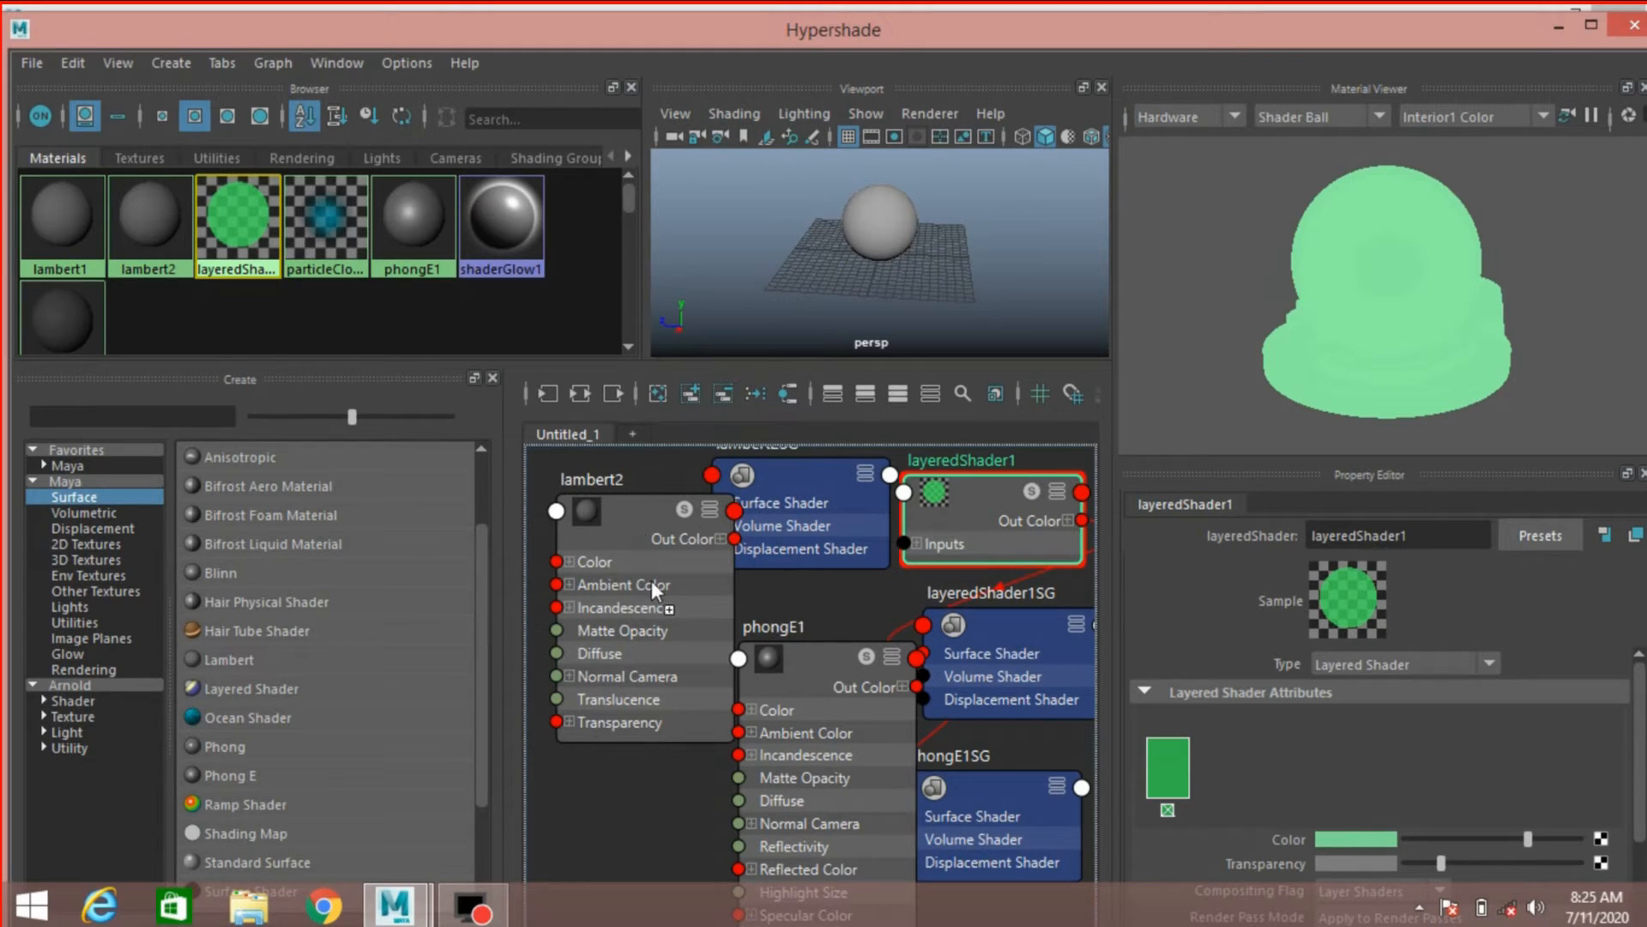
pyautogui.moveTo(1106, 754); pyautogui.dragTo(1211, 737, button='middle')
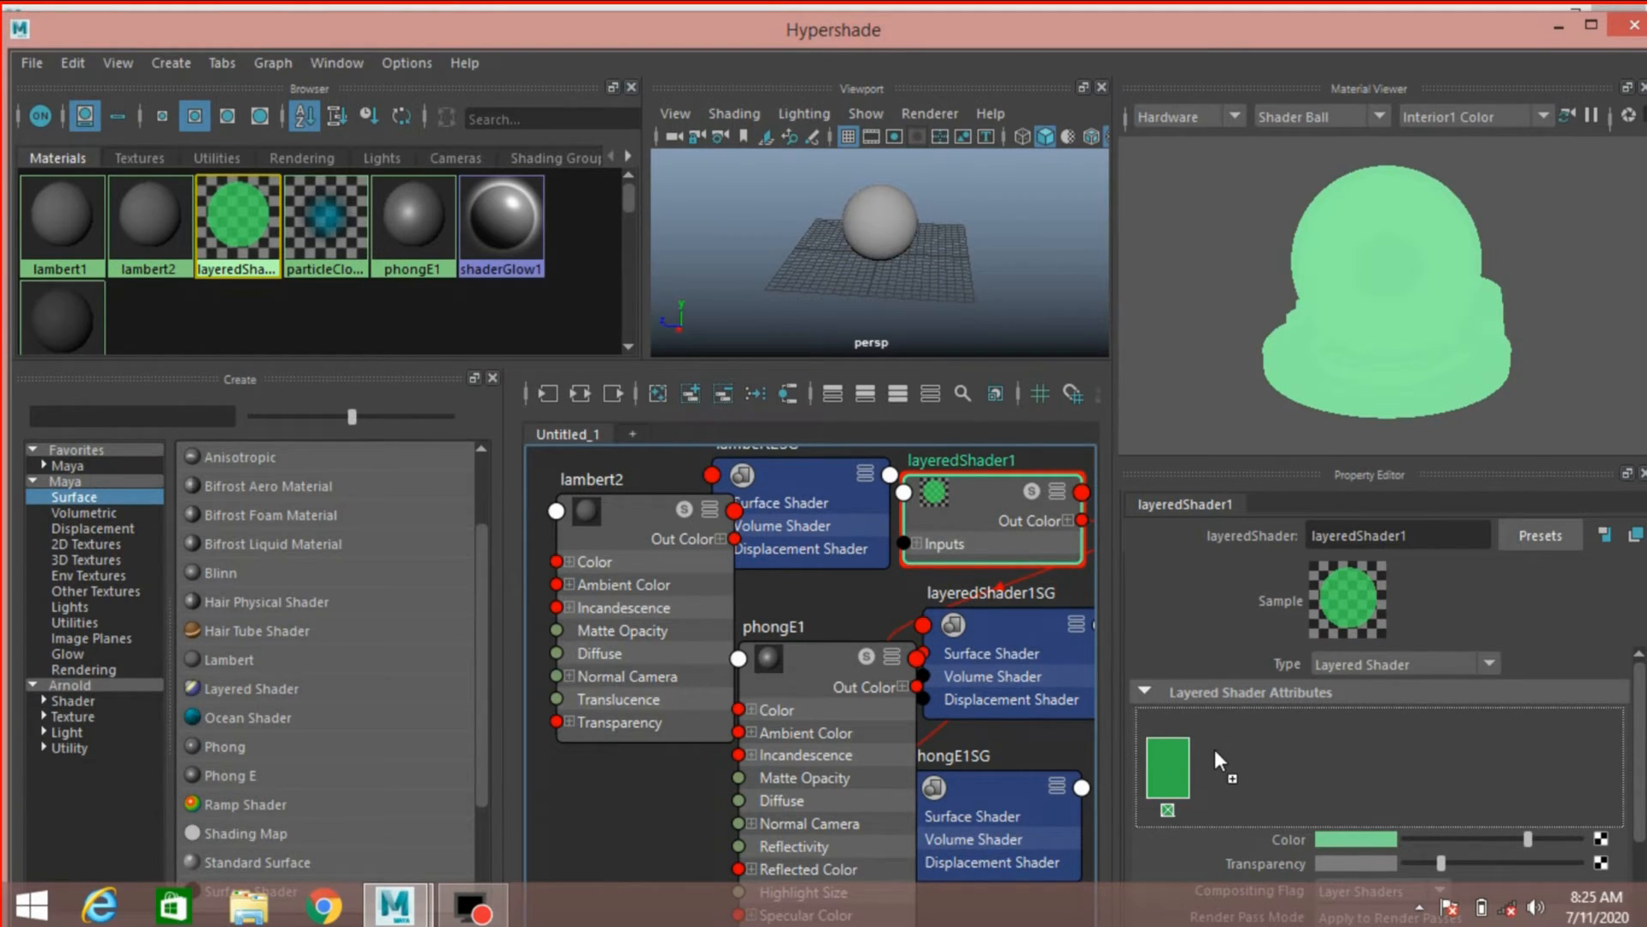
pyautogui.moveTo(1214, 749); pyautogui.dragTo(1212, 744, button='middle')
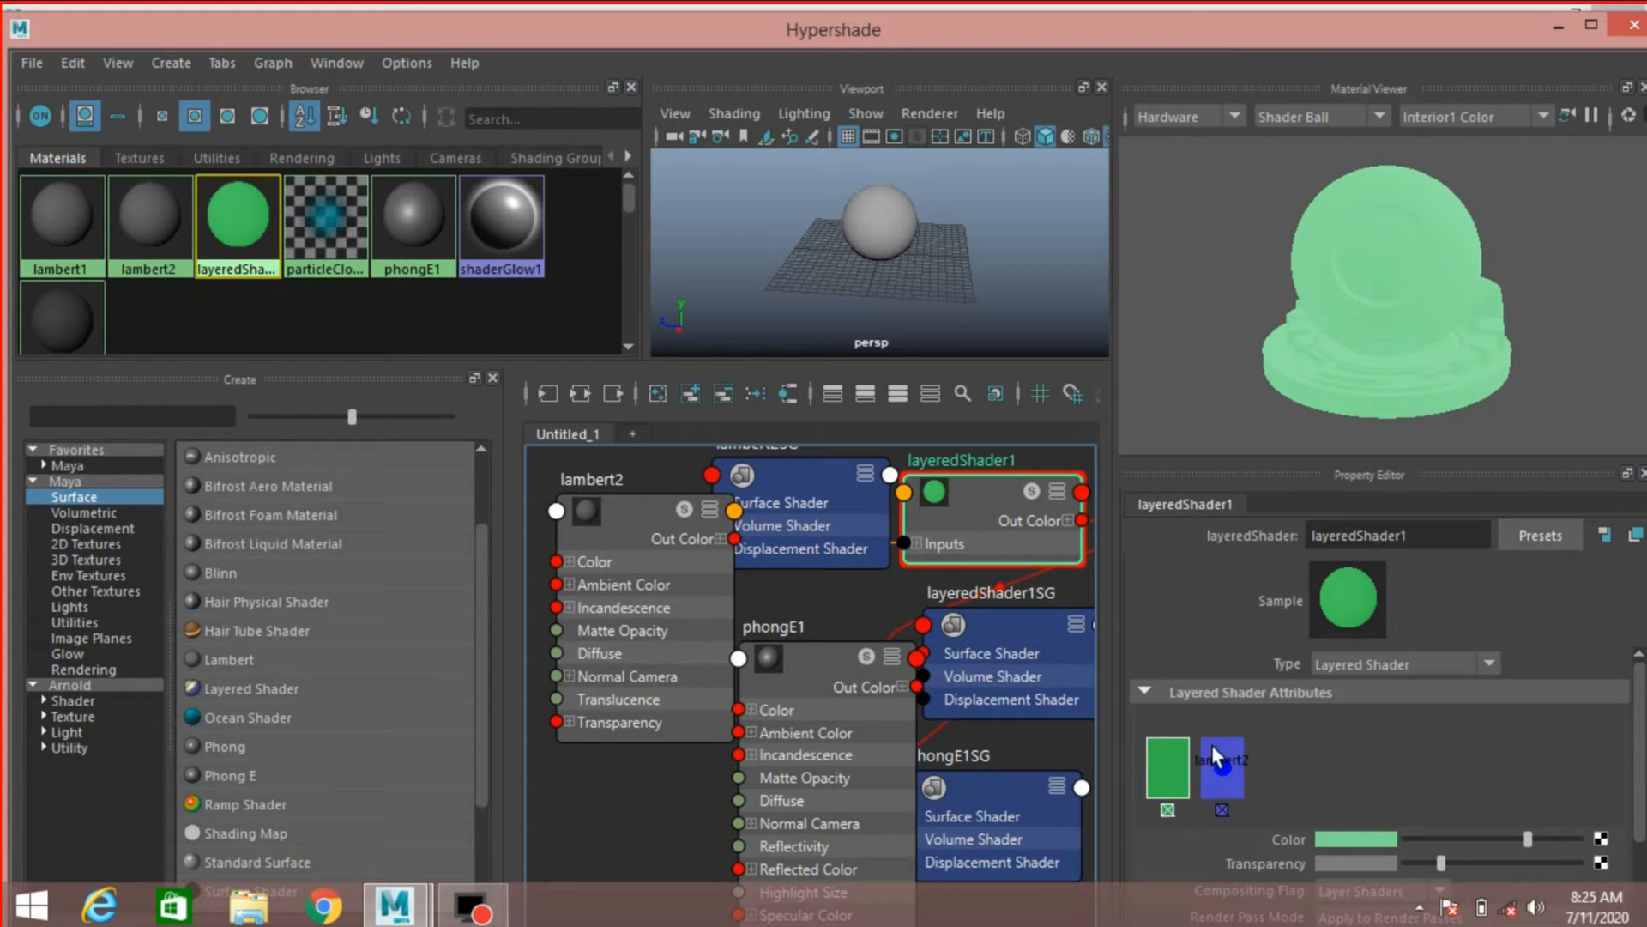
# Step: Remove the default green layer from the layered shader and add the Phong E material as the layer after the Lambert
pyautogui.click(1167, 810)
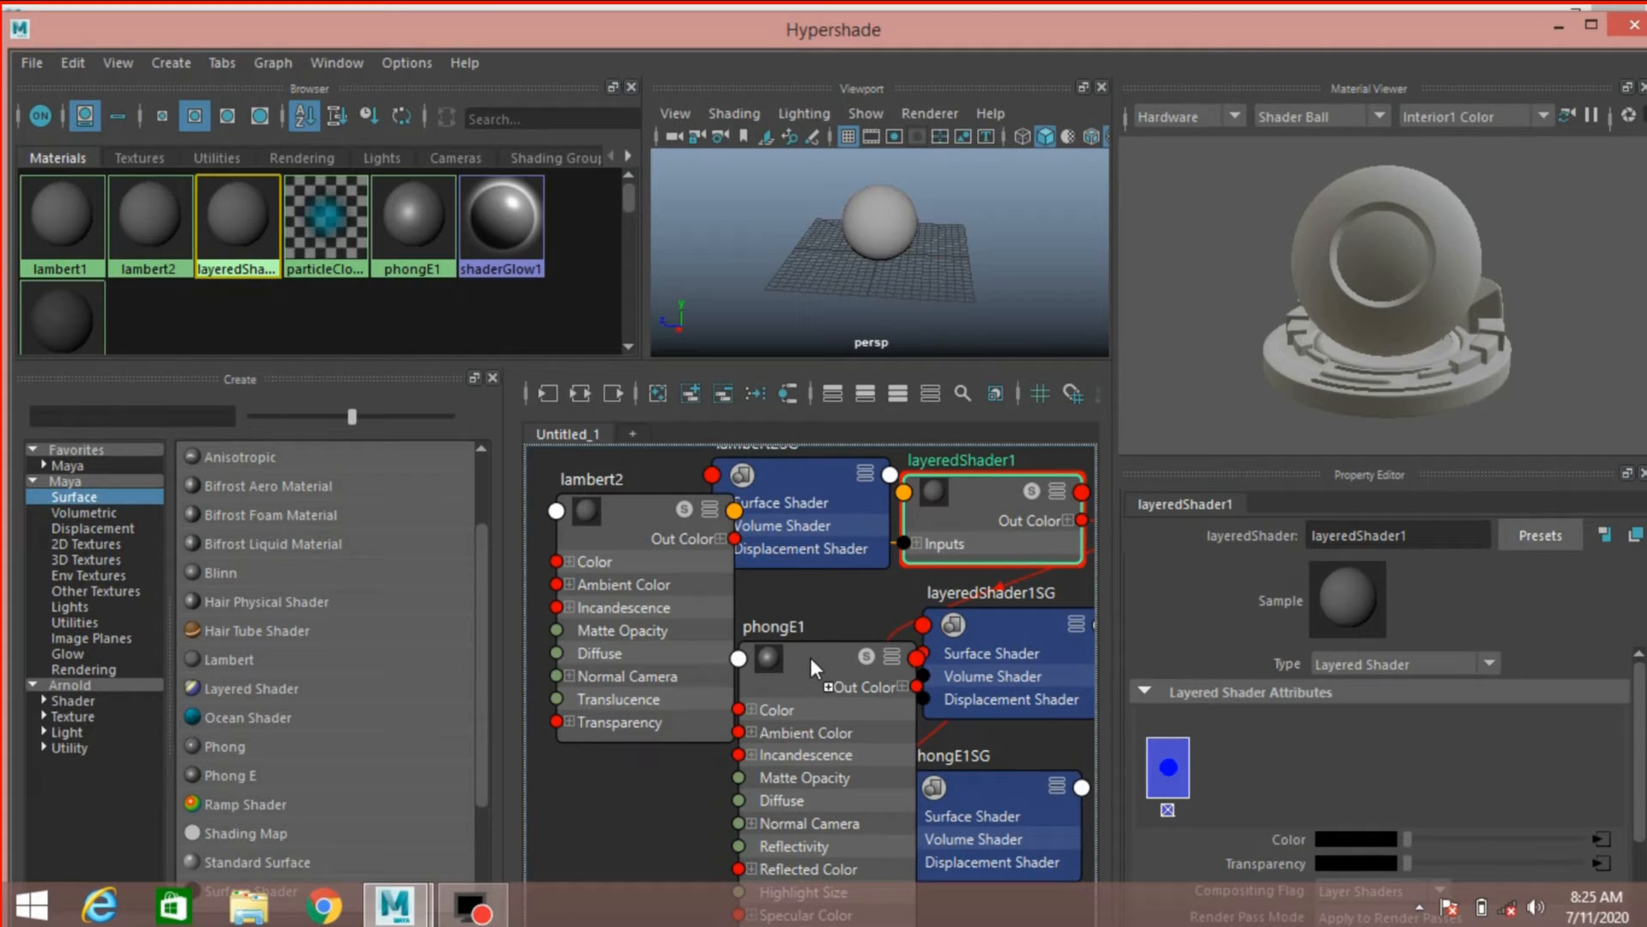
pyautogui.moveTo(884, 750); pyautogui.dragTo(1222, 767)
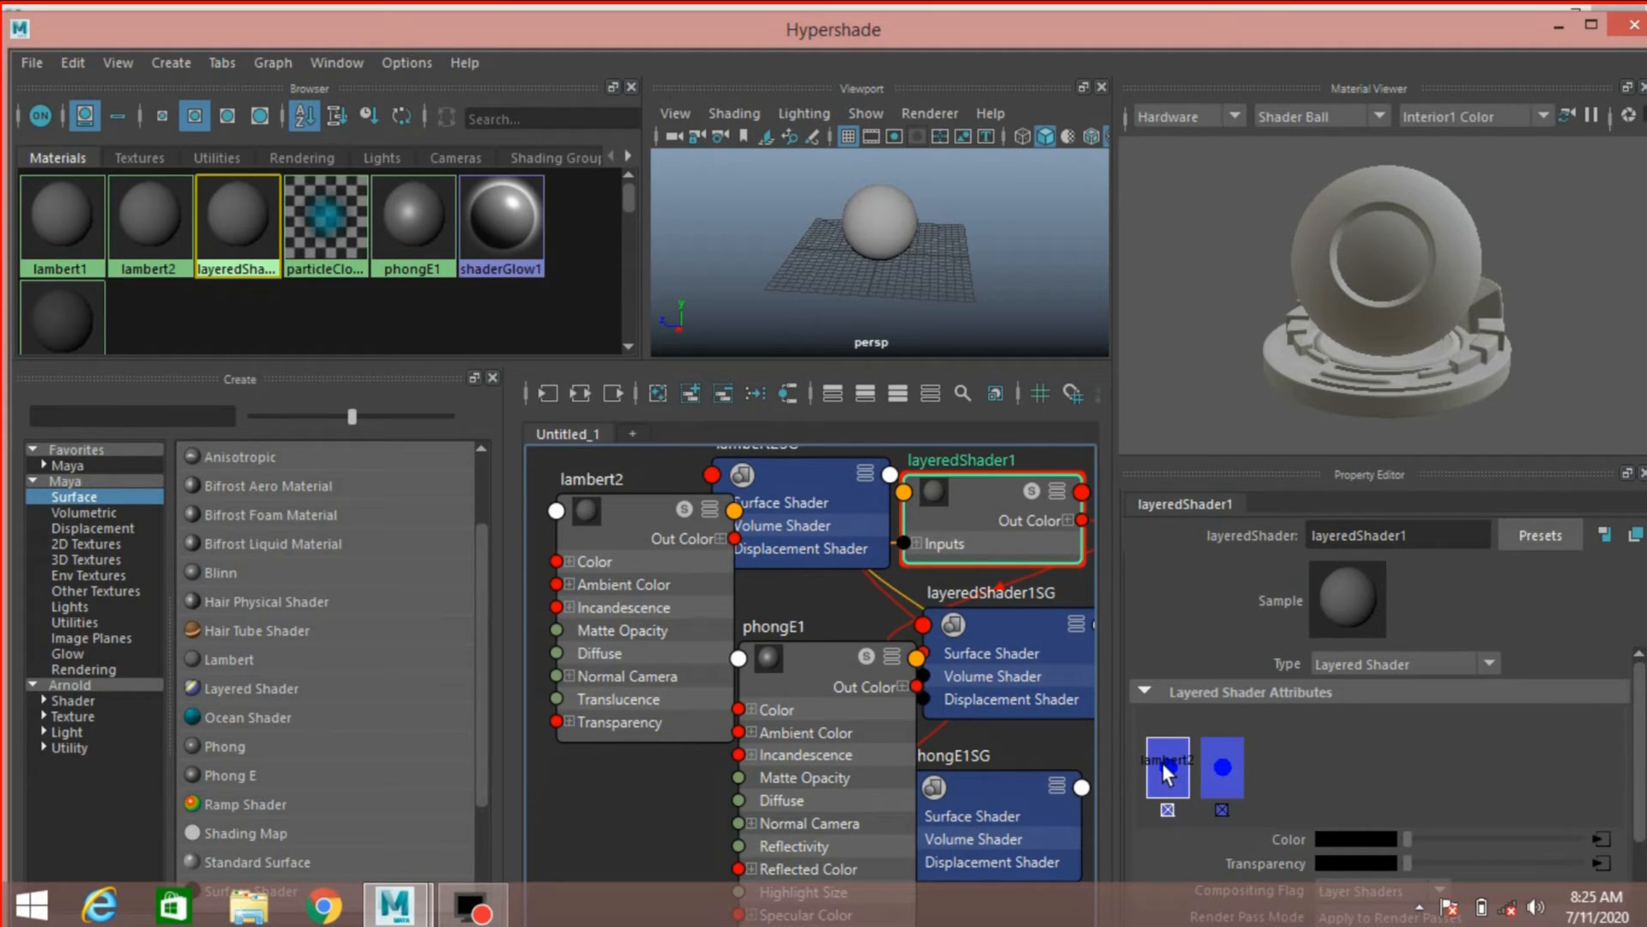
# Step: Graph the layered shader's input and output connections and assign the layered shader to the sphere
pyautogui.click(579, 393)
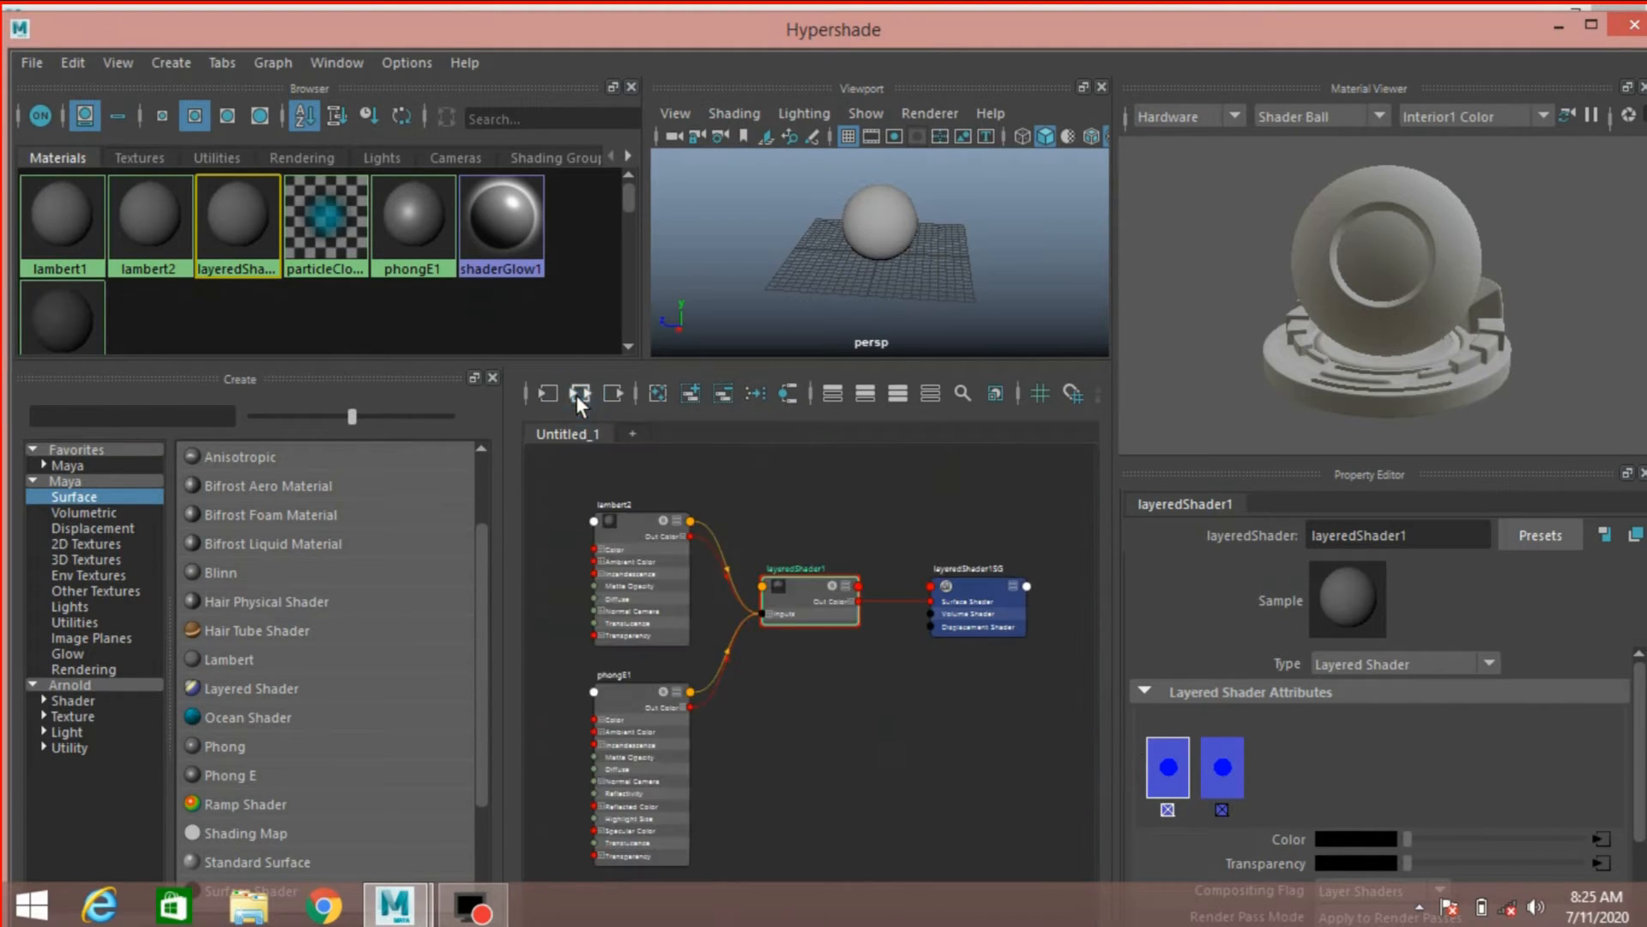
pyautogui.click(805, 585)
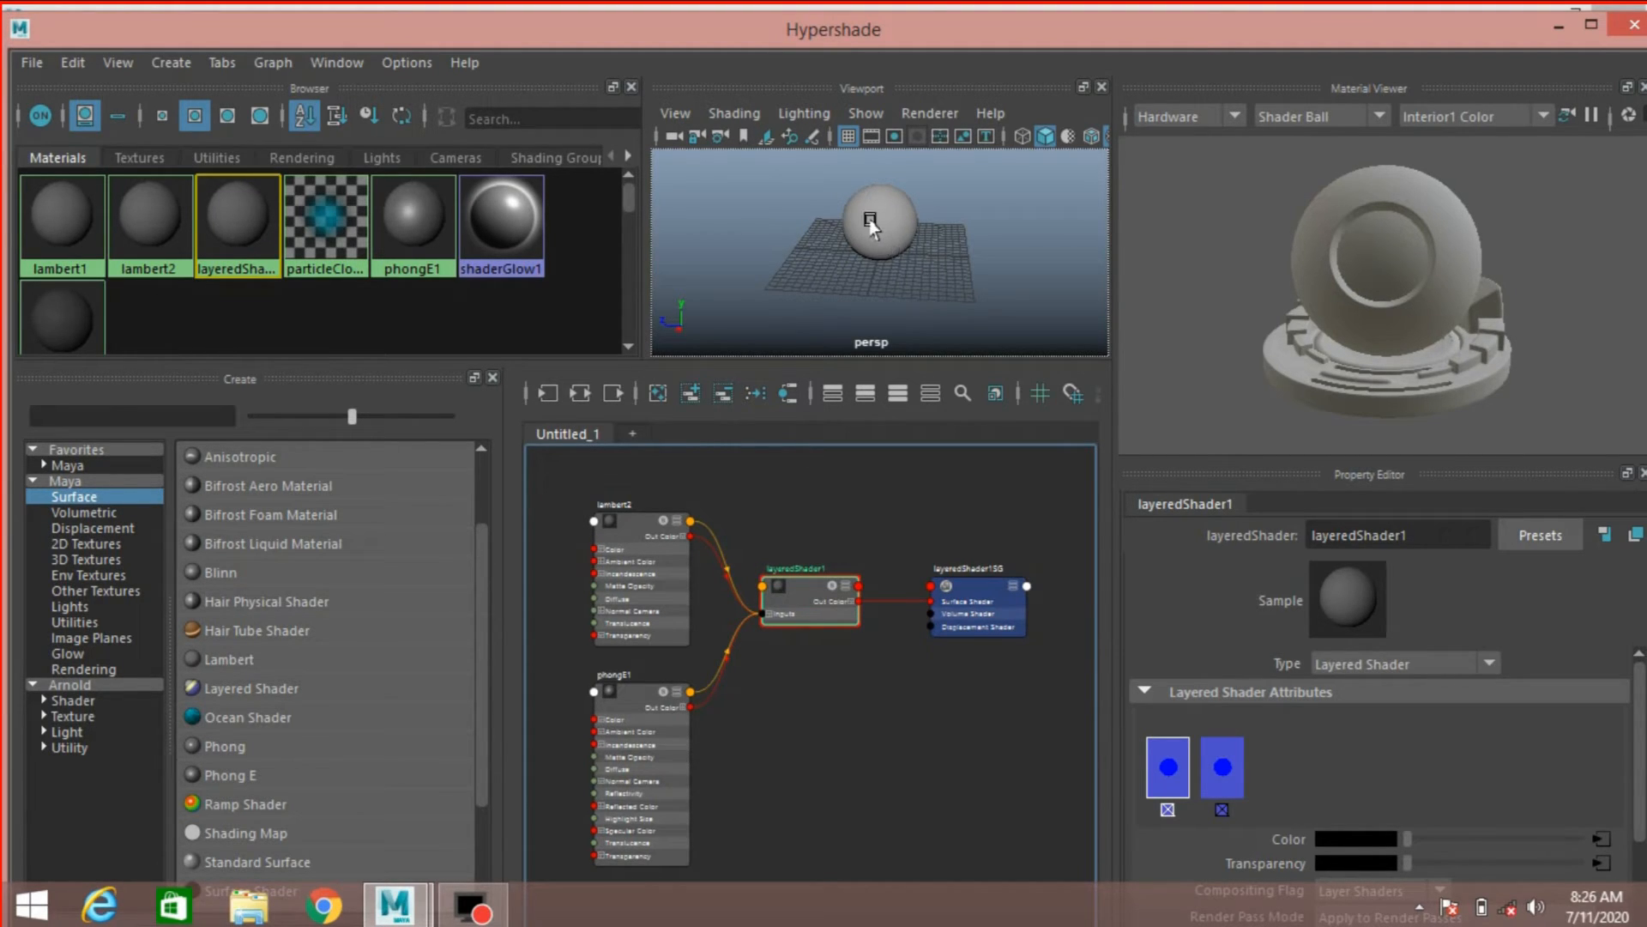
pyautogui.moveTo(870, 222)
pyautogui.mouseDown(button='middle')
pyautogui.moveTo(816, 230)
pyautogui.moveTo(868, 220)
pyautogui.mouseUp(button='middle')
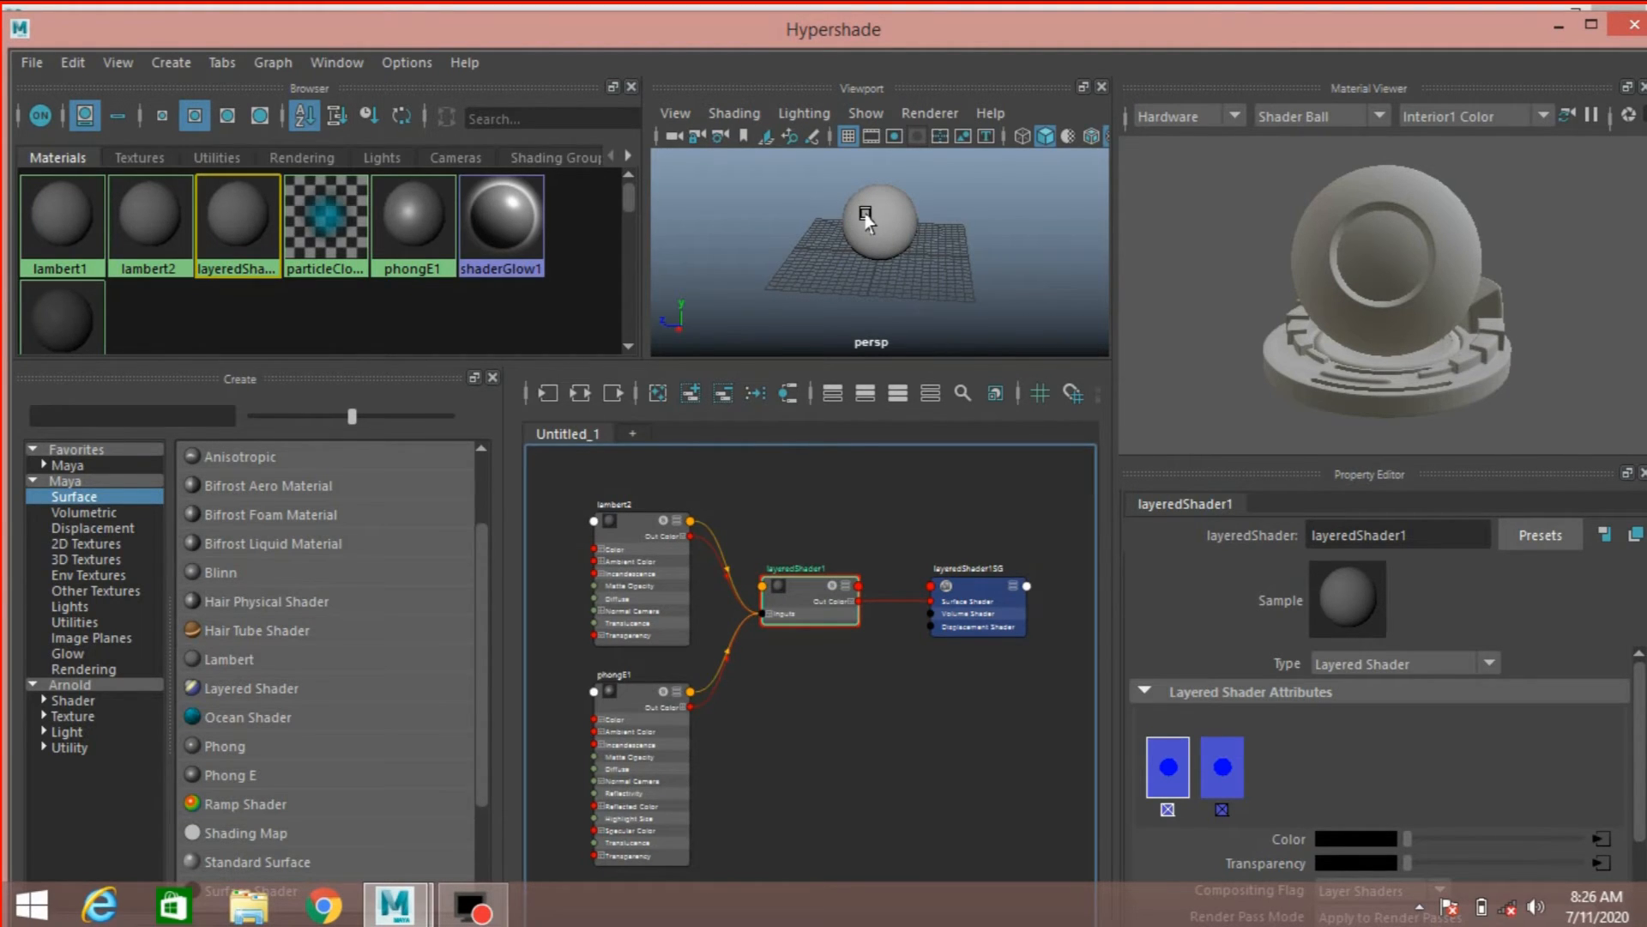
pyautogui.moveTo(865, 214); pyautogui.dragTo(866, 216, button='middle')
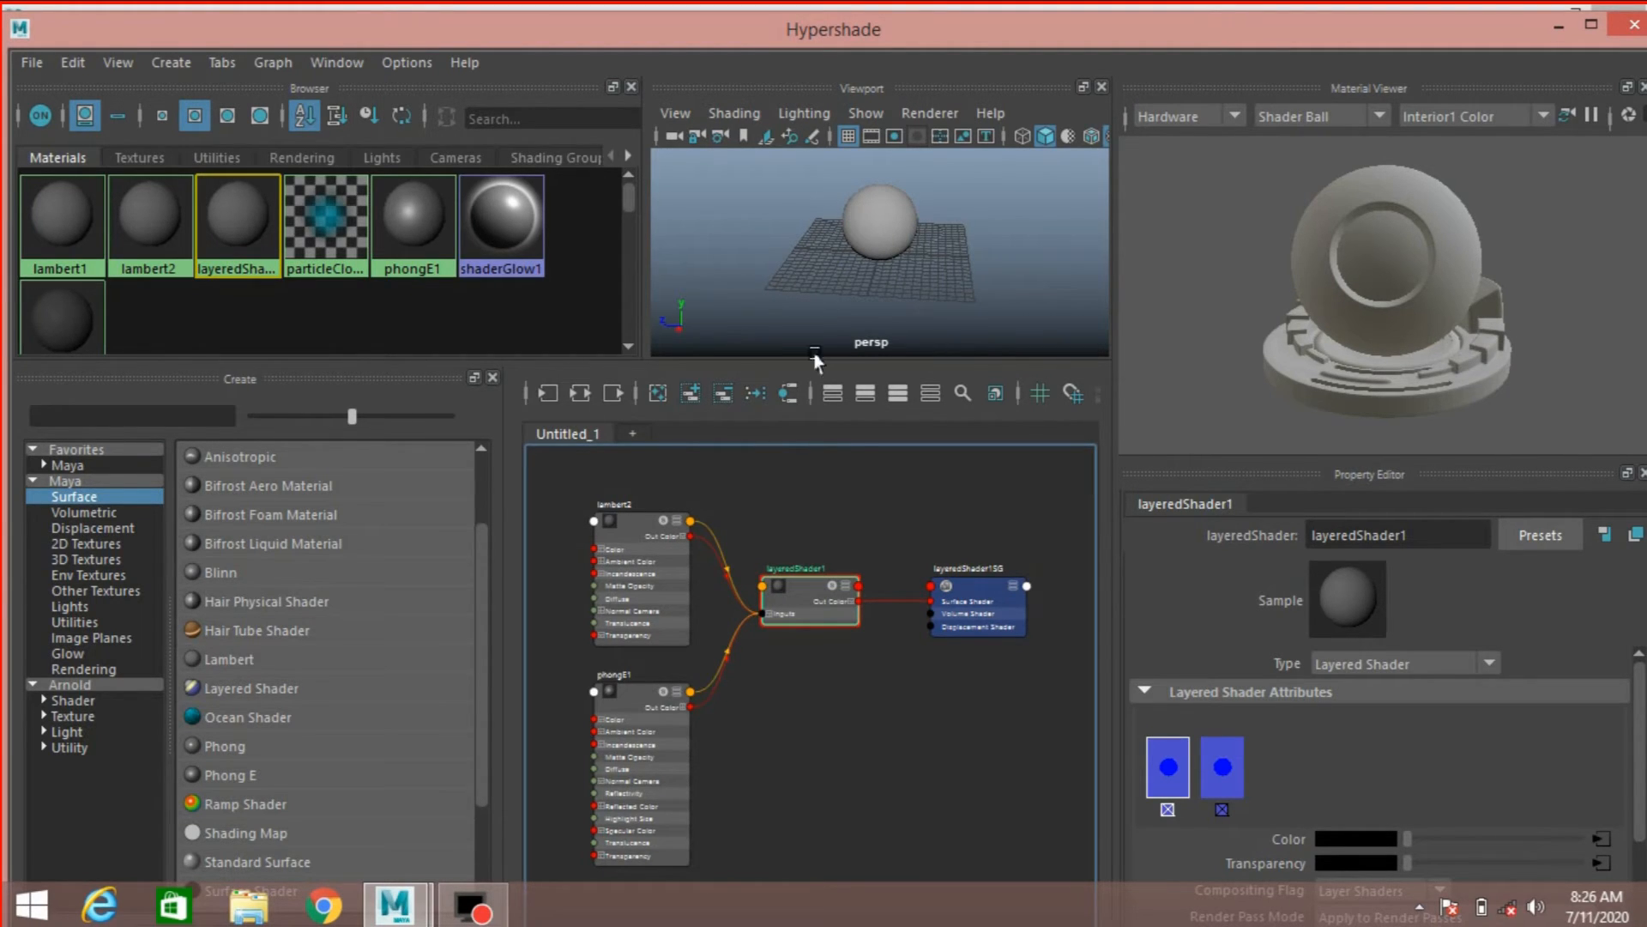
# Step: Map the Lambert material's color to a File texture using the image microscopic cell.jpg
pyautogui.click(627, 526)
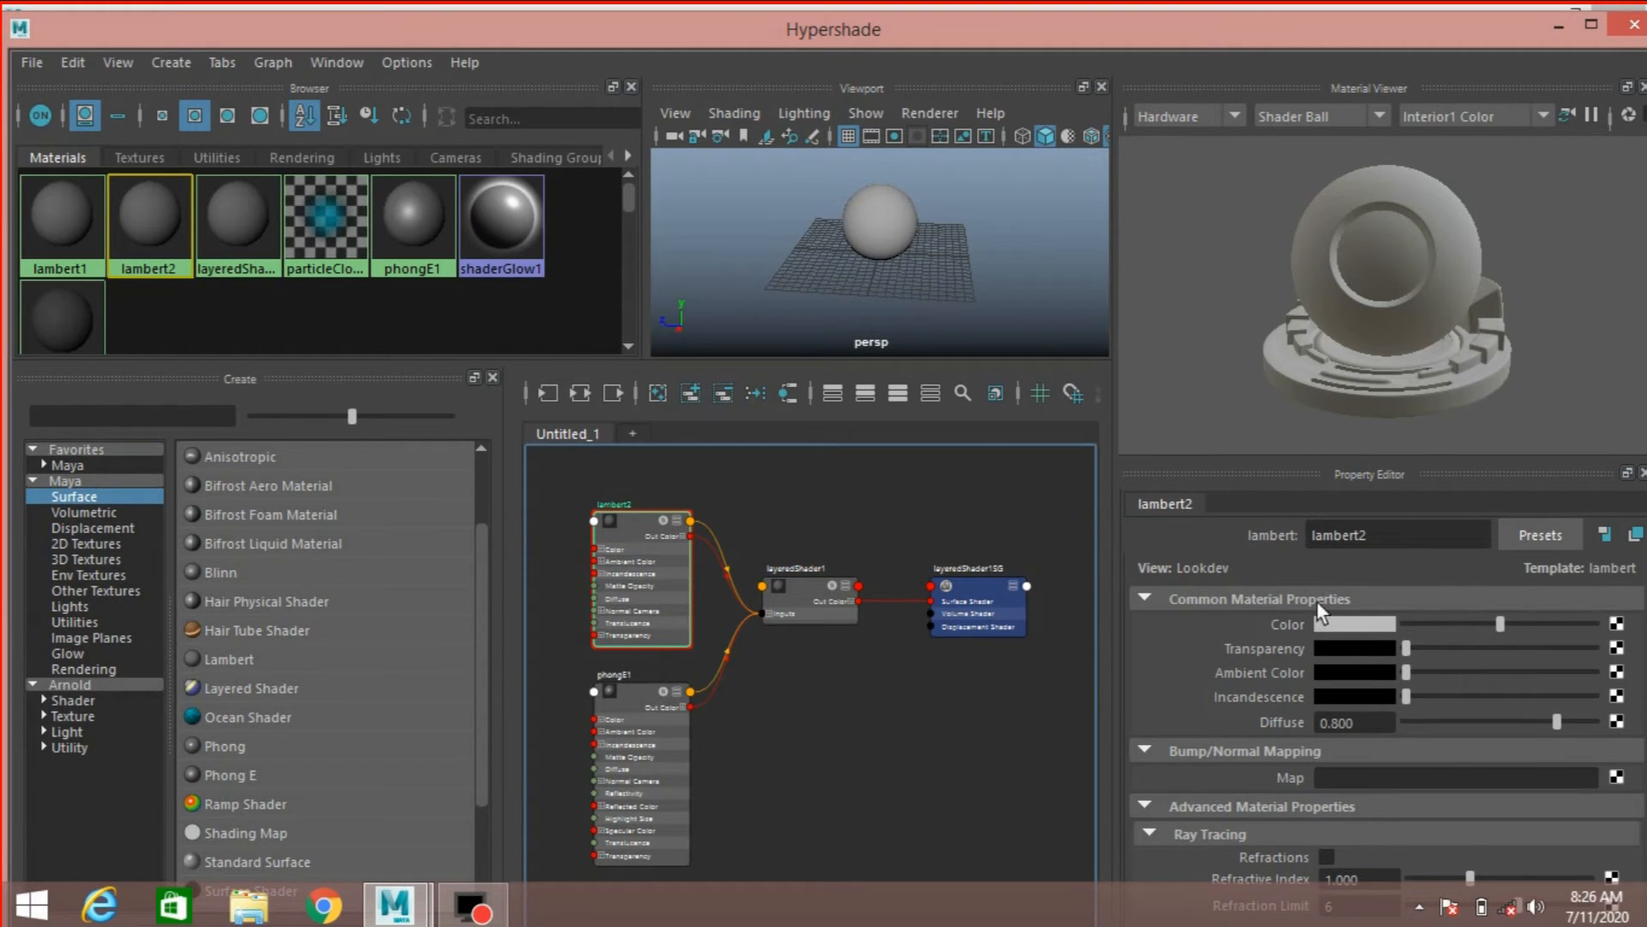
pyautogui.click(1616, 624)
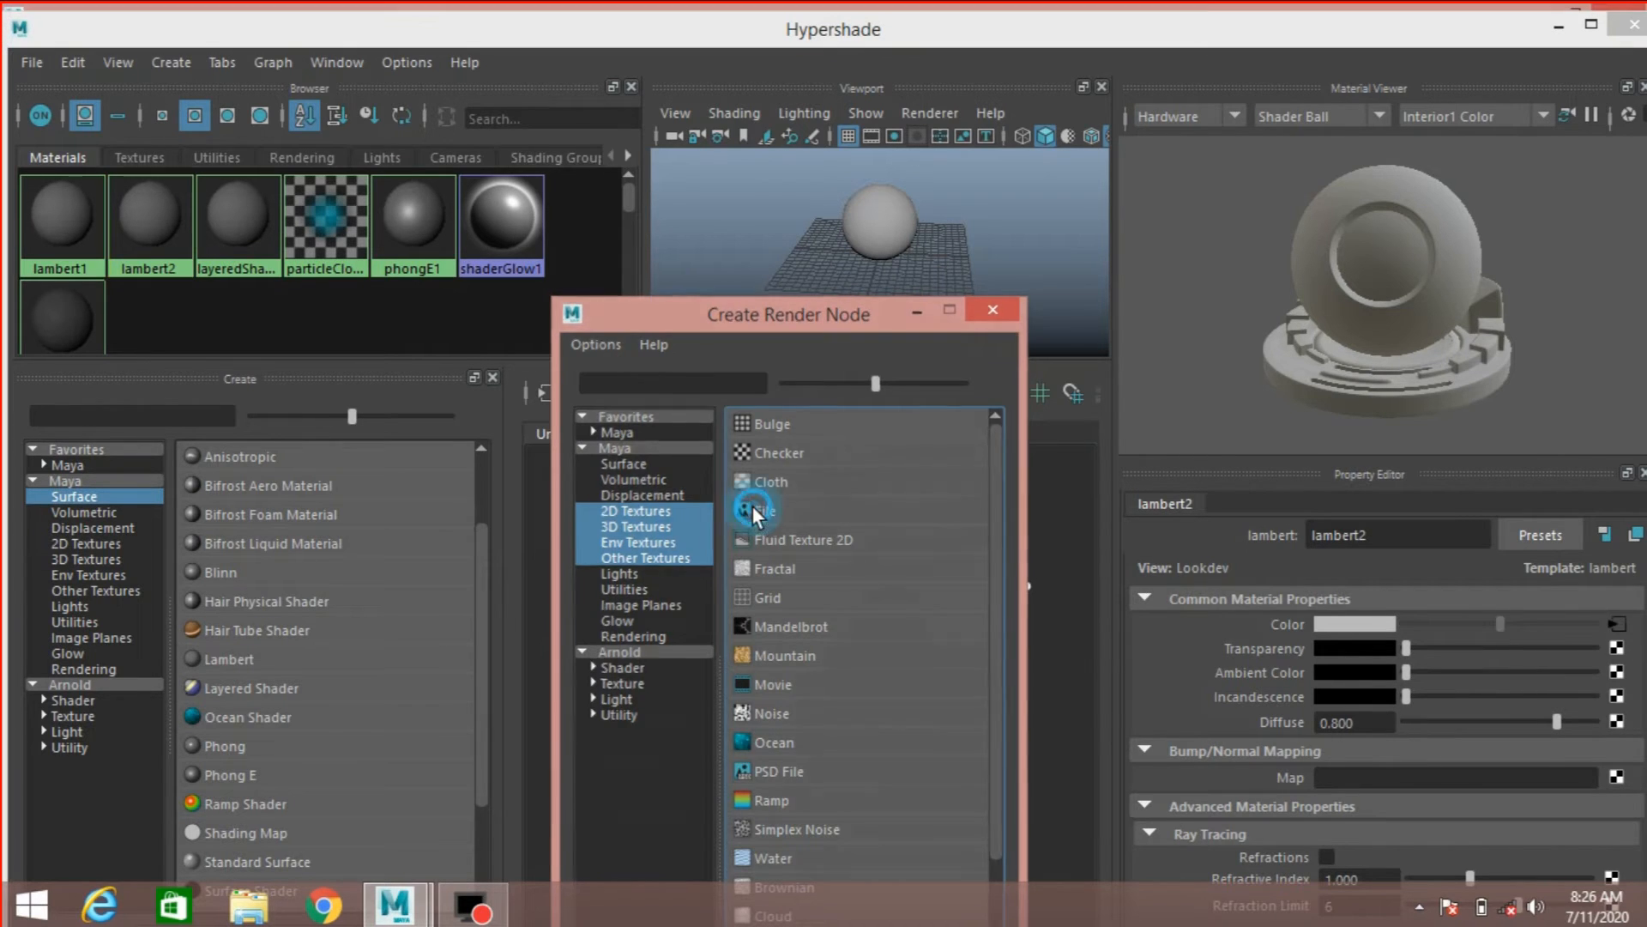
pyautogui.click(754, 508)
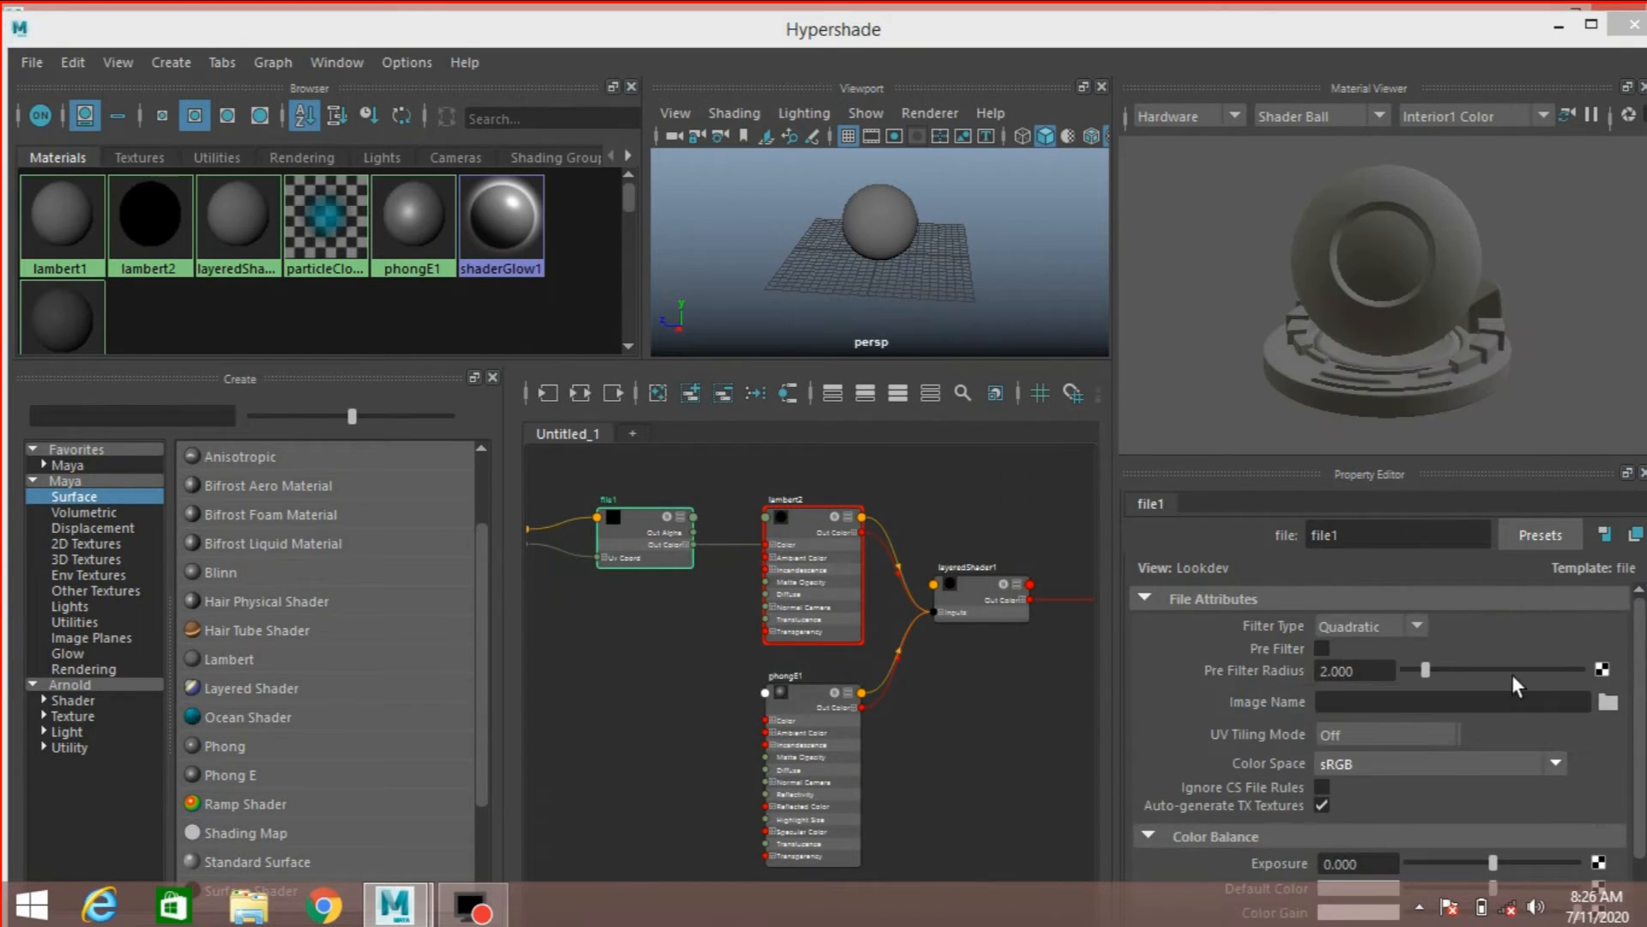
pyautogui.click(1609, 702)
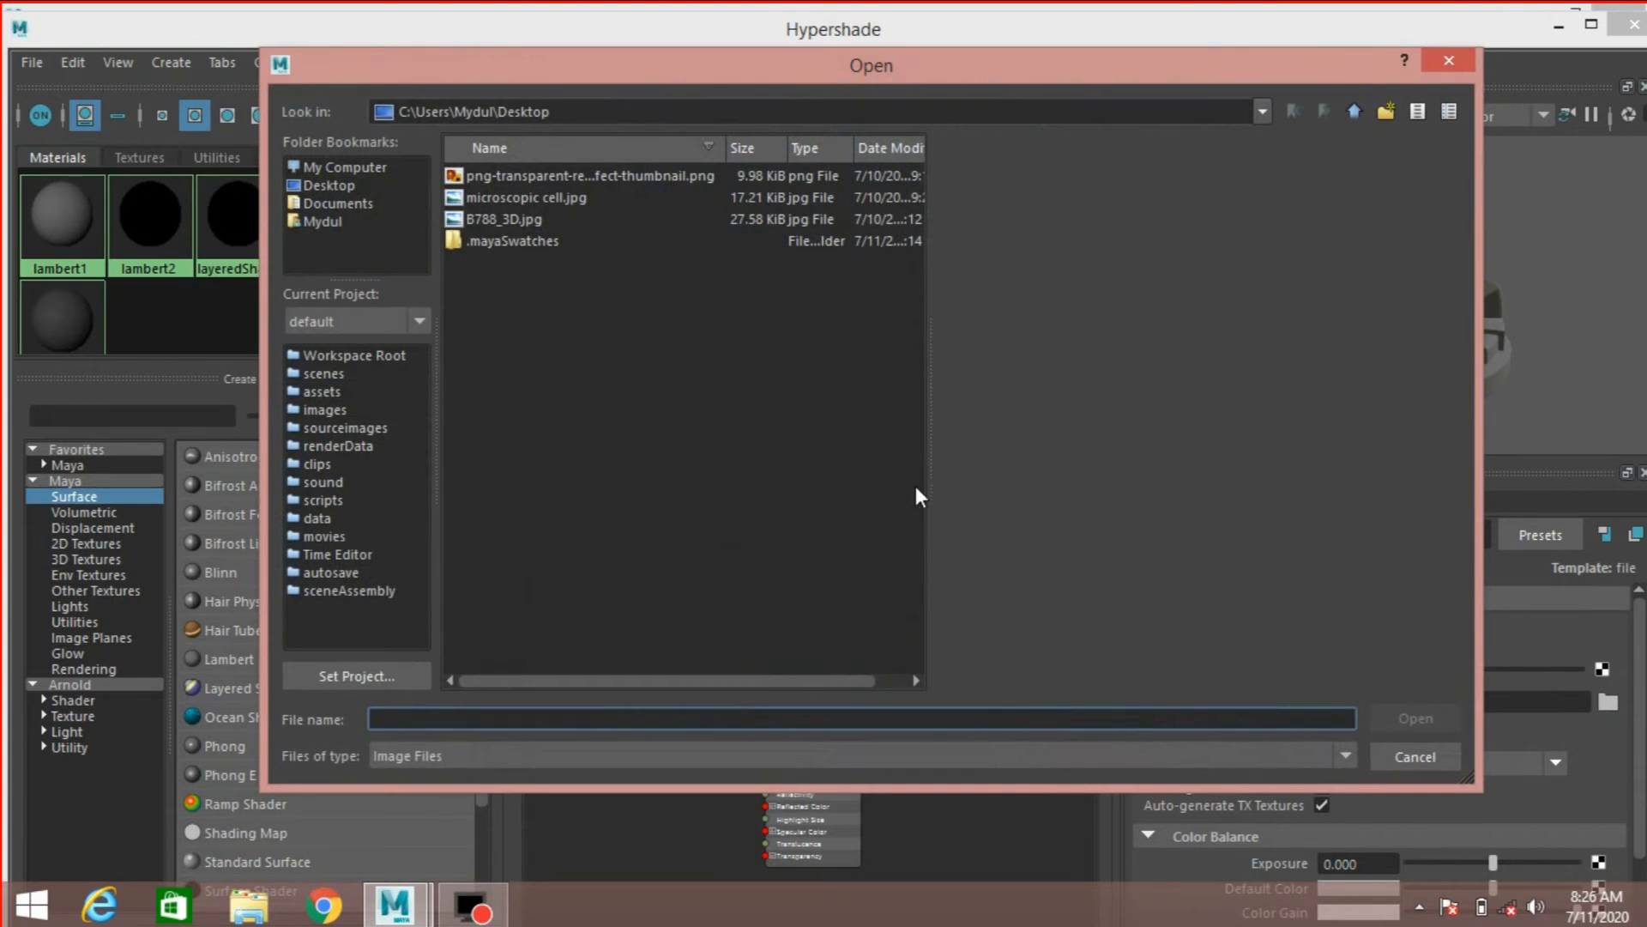
pyautogui.click(580, 184)
pyautogui.click(544, 198)
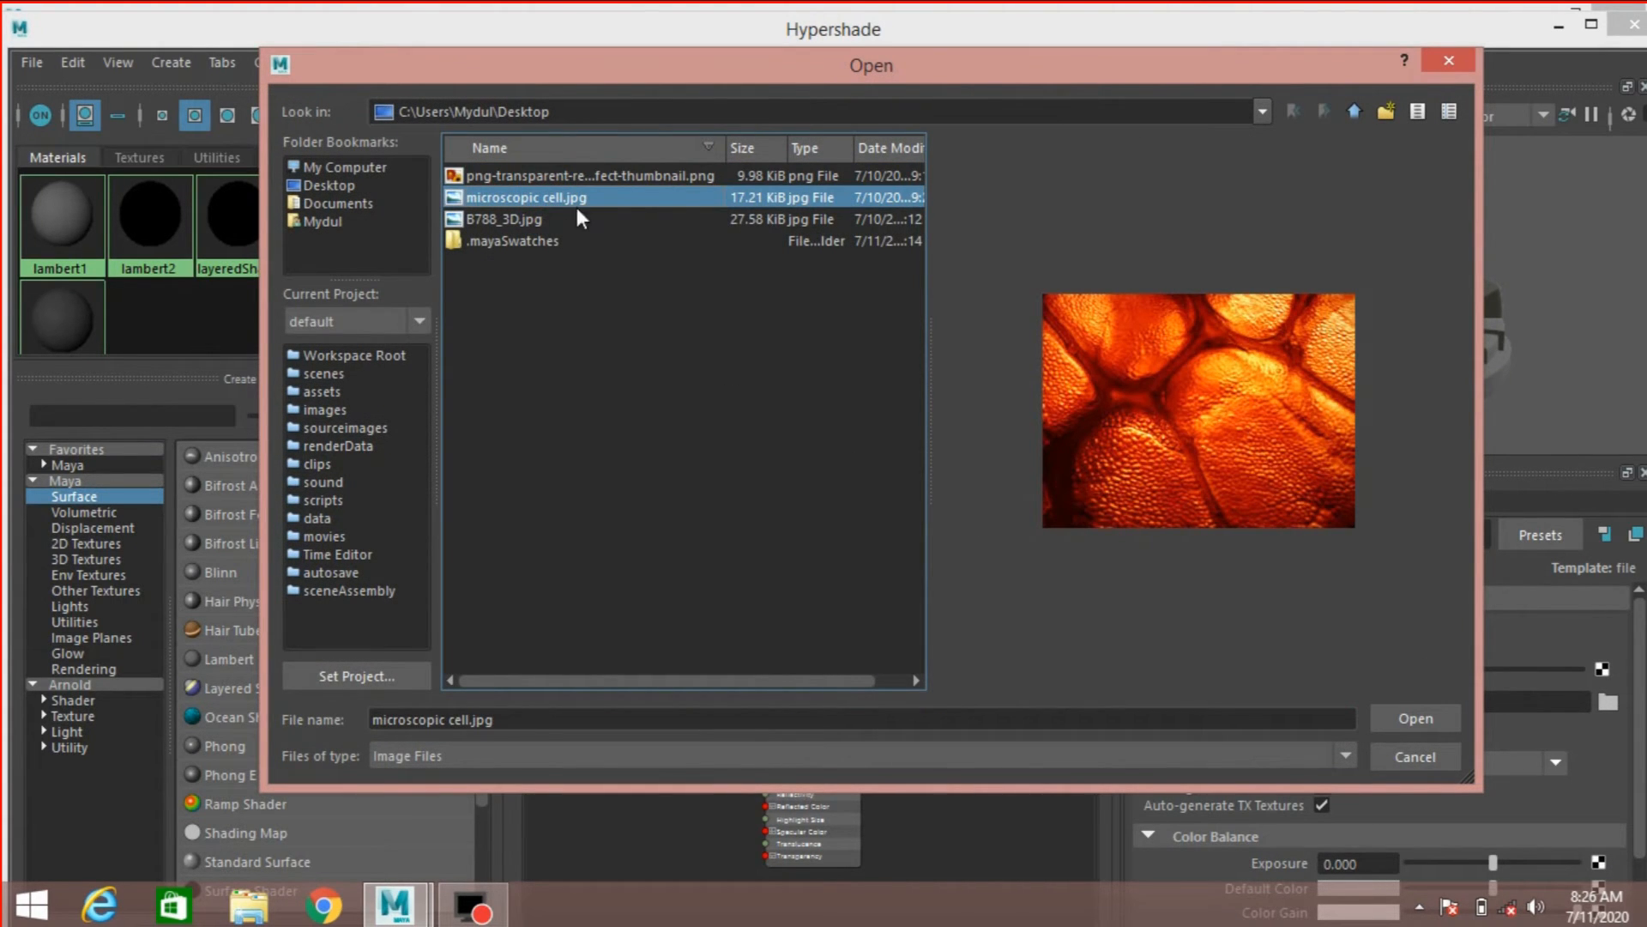
pyautogui.click(1394, 717)
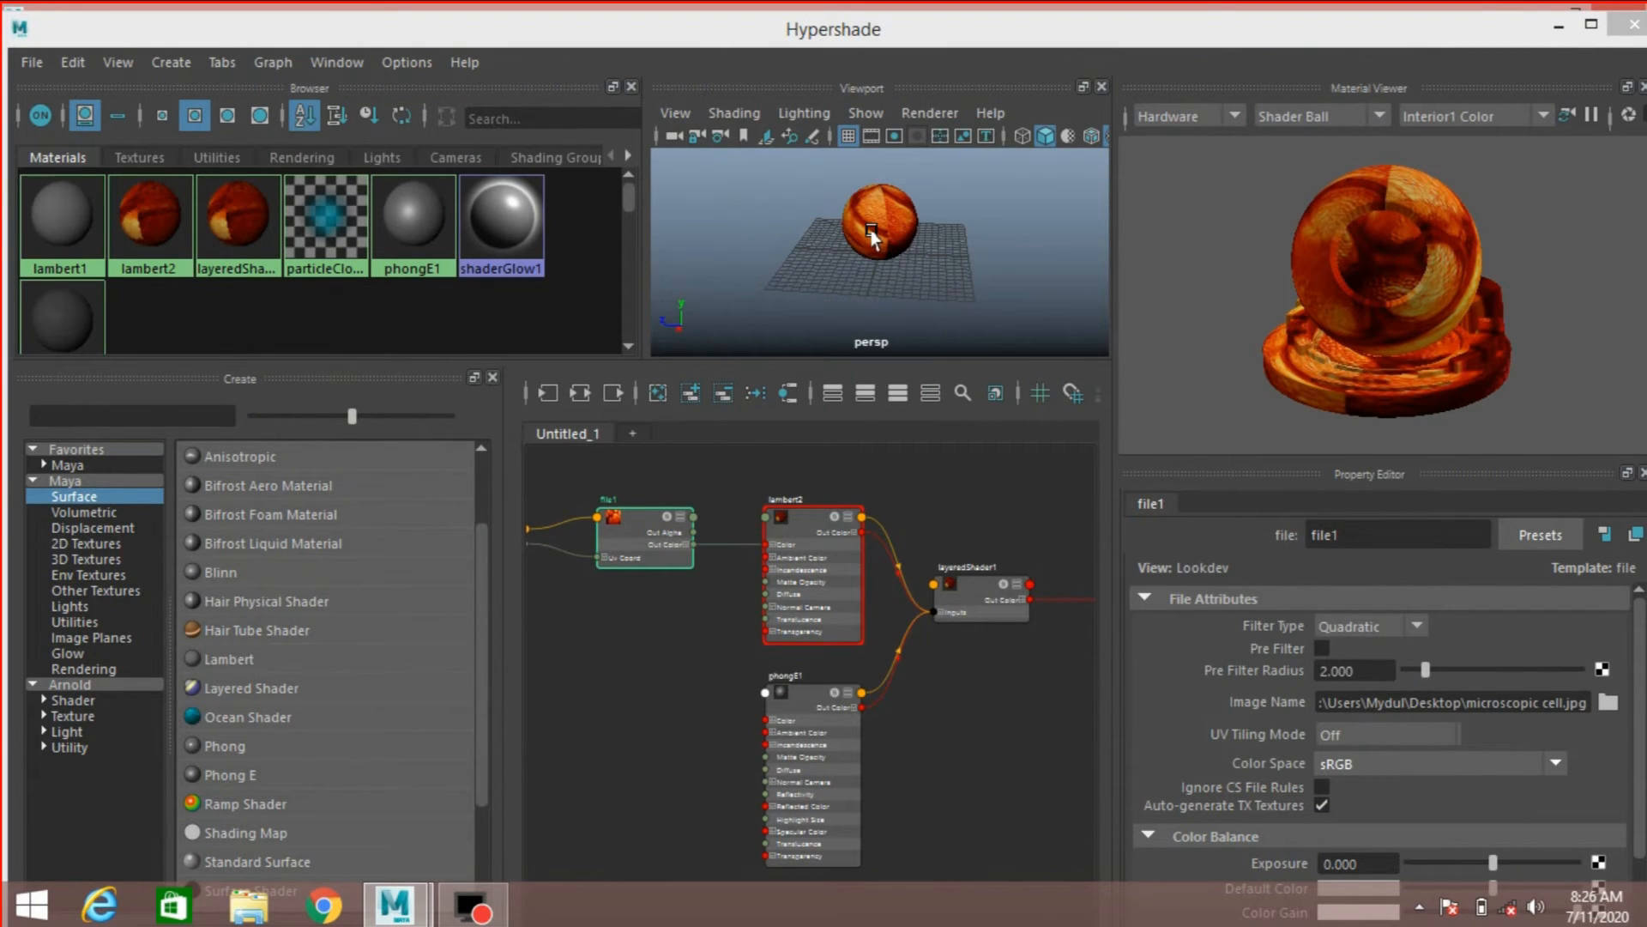
pyautogui.click(882, 27)
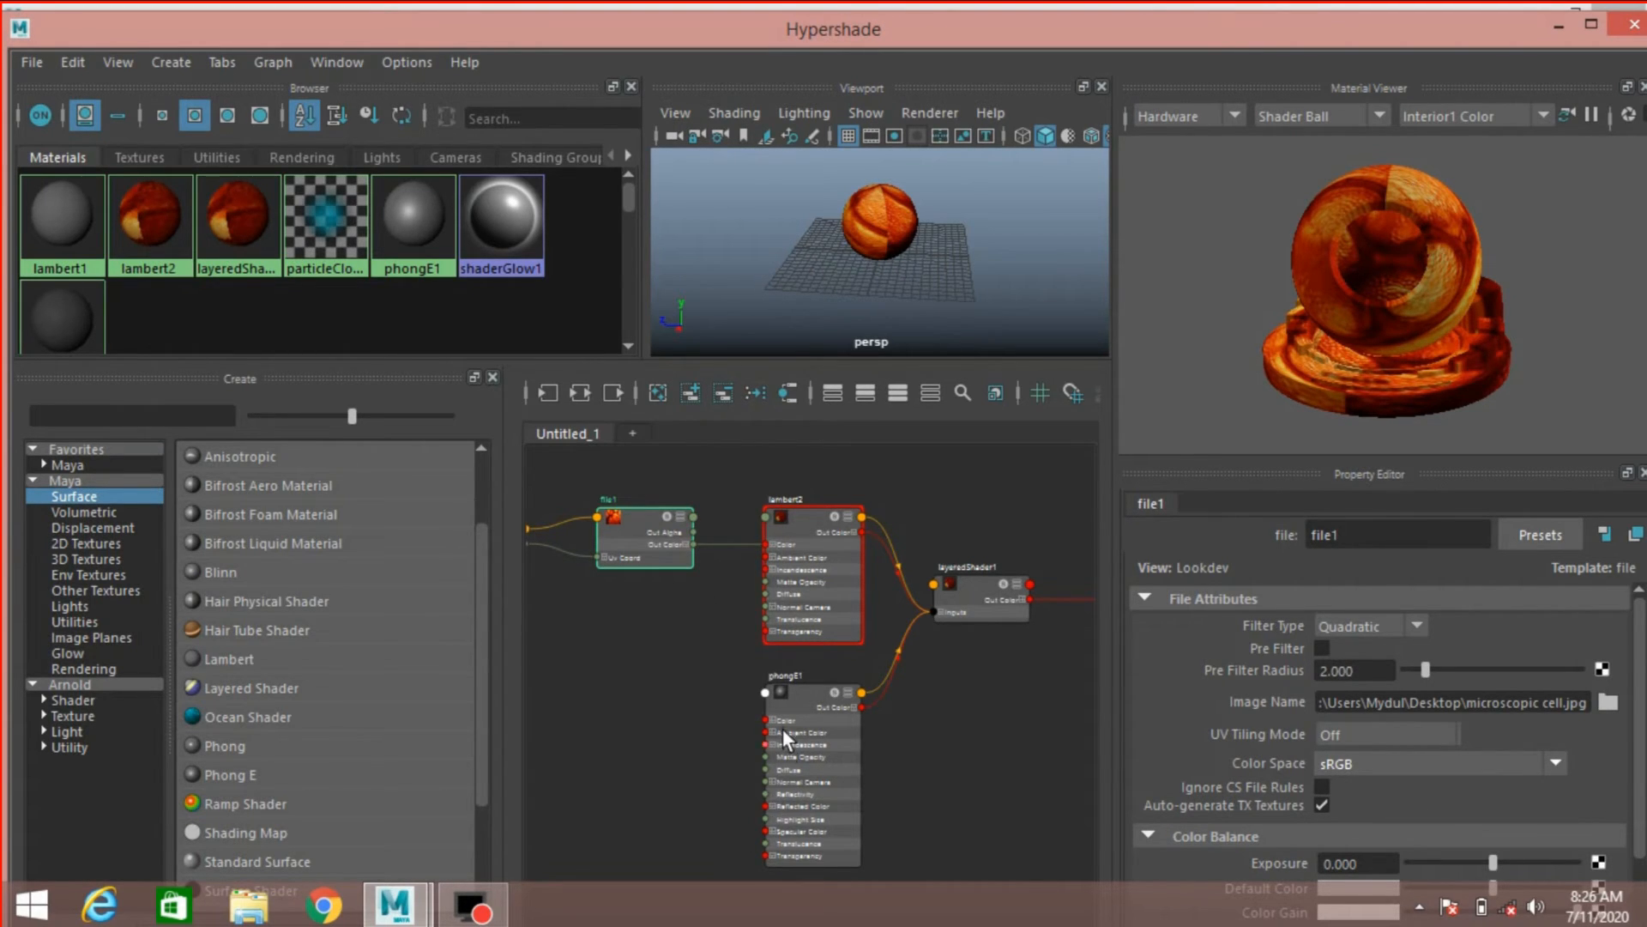
# Step: Map the Phong E material's color to a File texture using png-transparent-red-spark-on-blue-background-light-pink-halo-luminous-flux-red-glow-texture-blue-effect-thumbnail.png
pyautogui.click(800, 703)
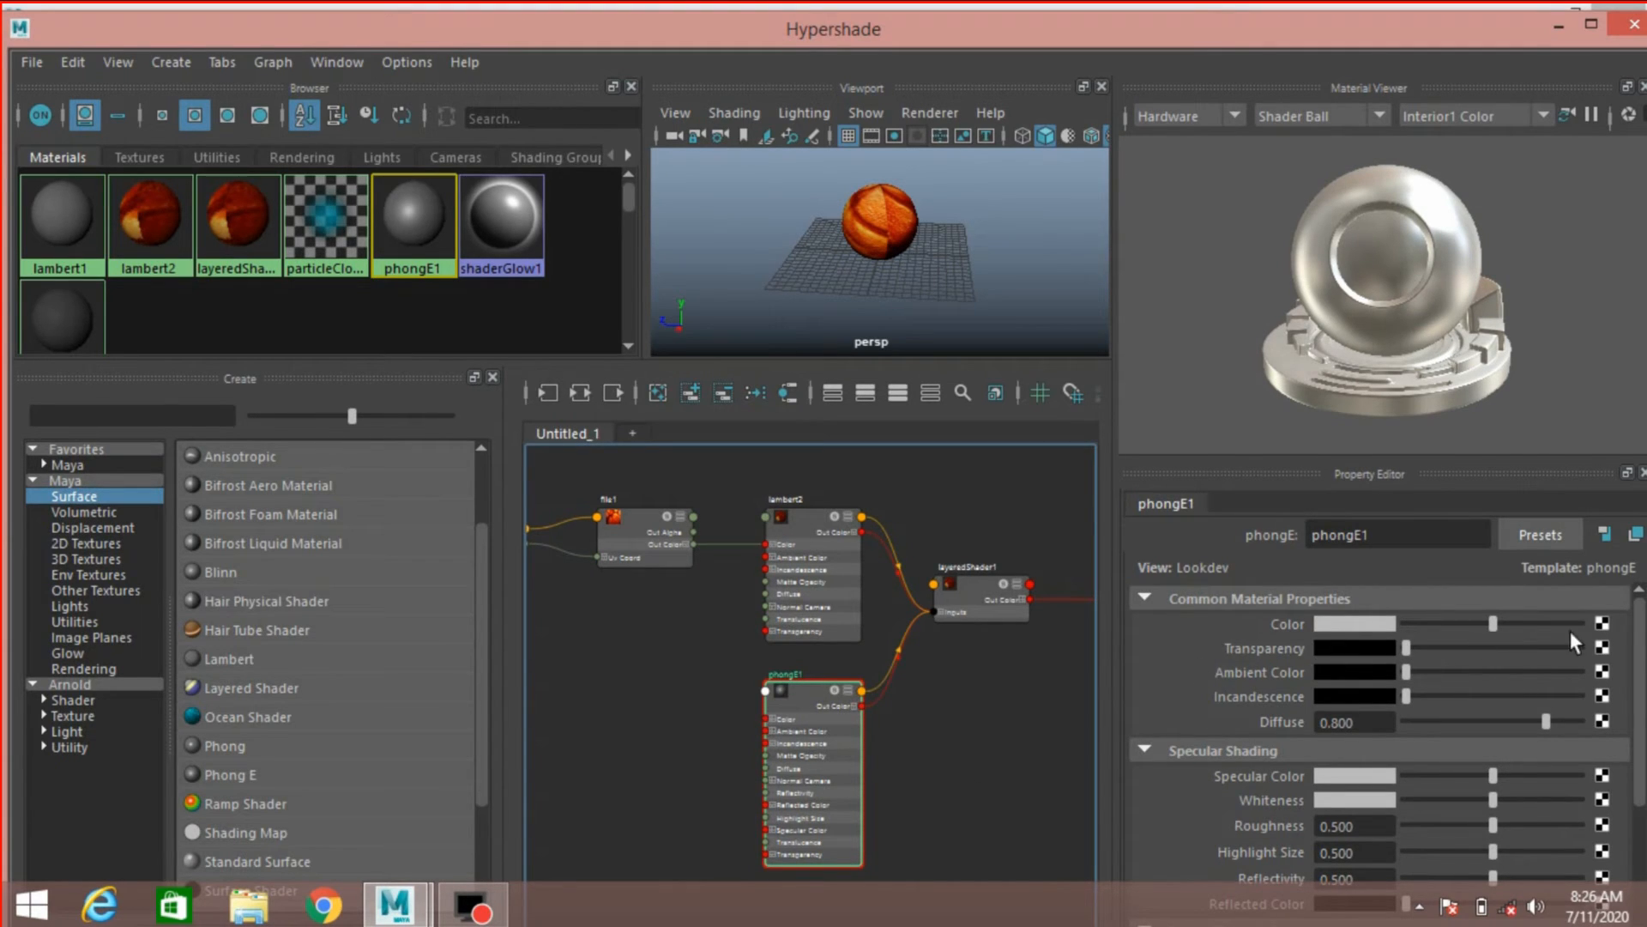
pyautogui.click(1602, 624)
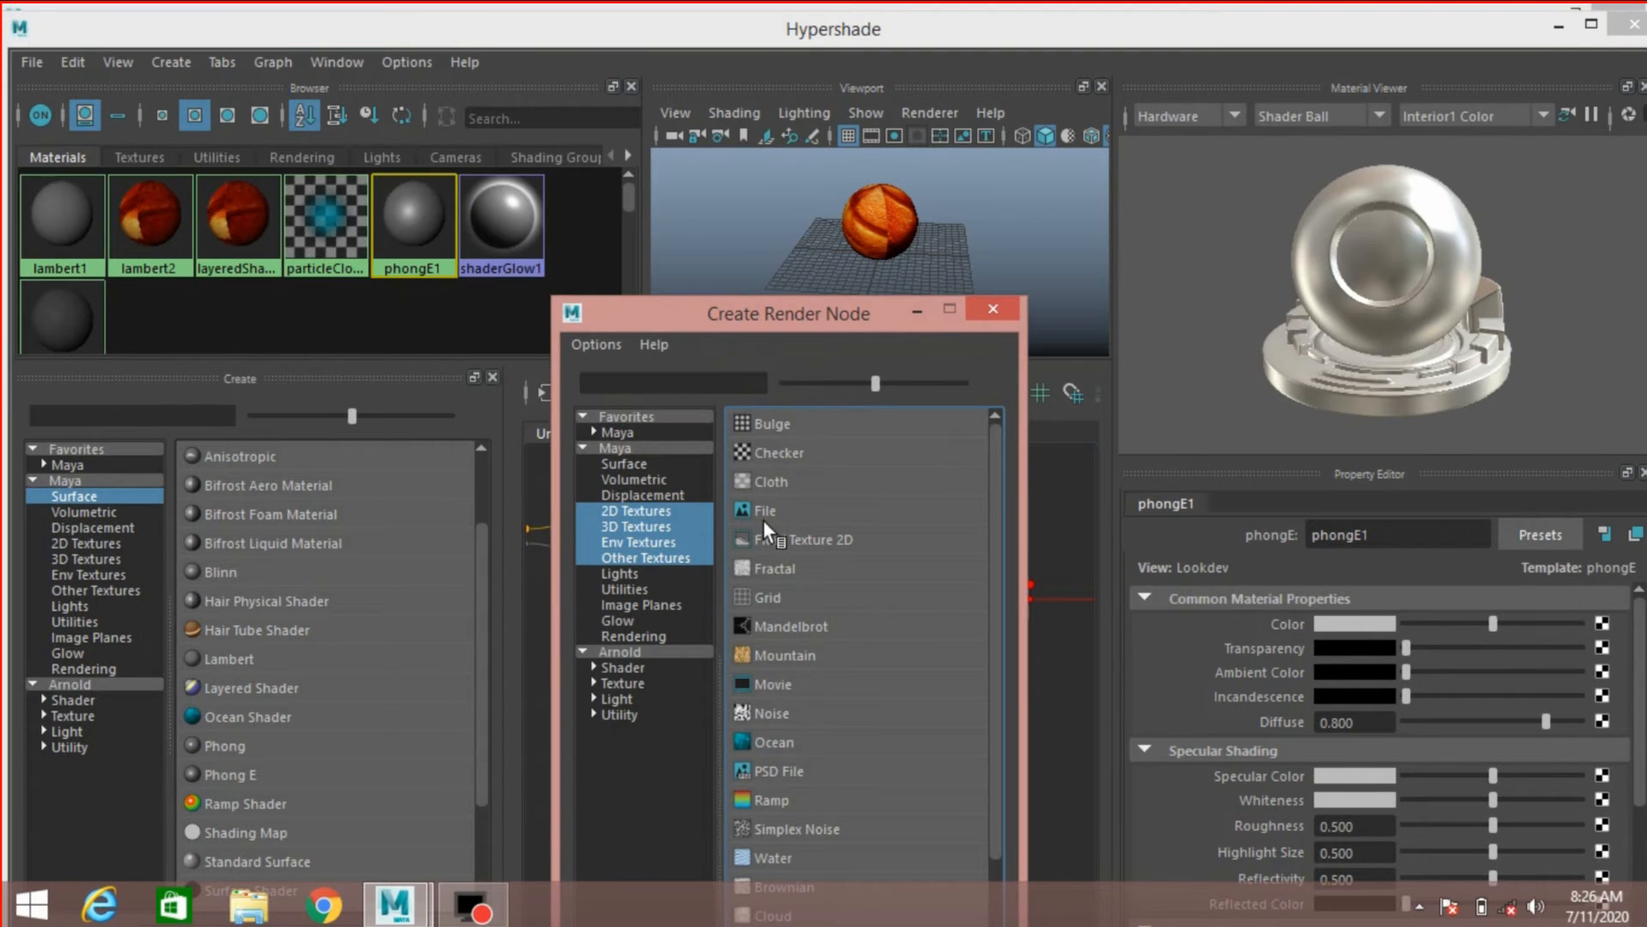
pyautogui.click(772, 511)
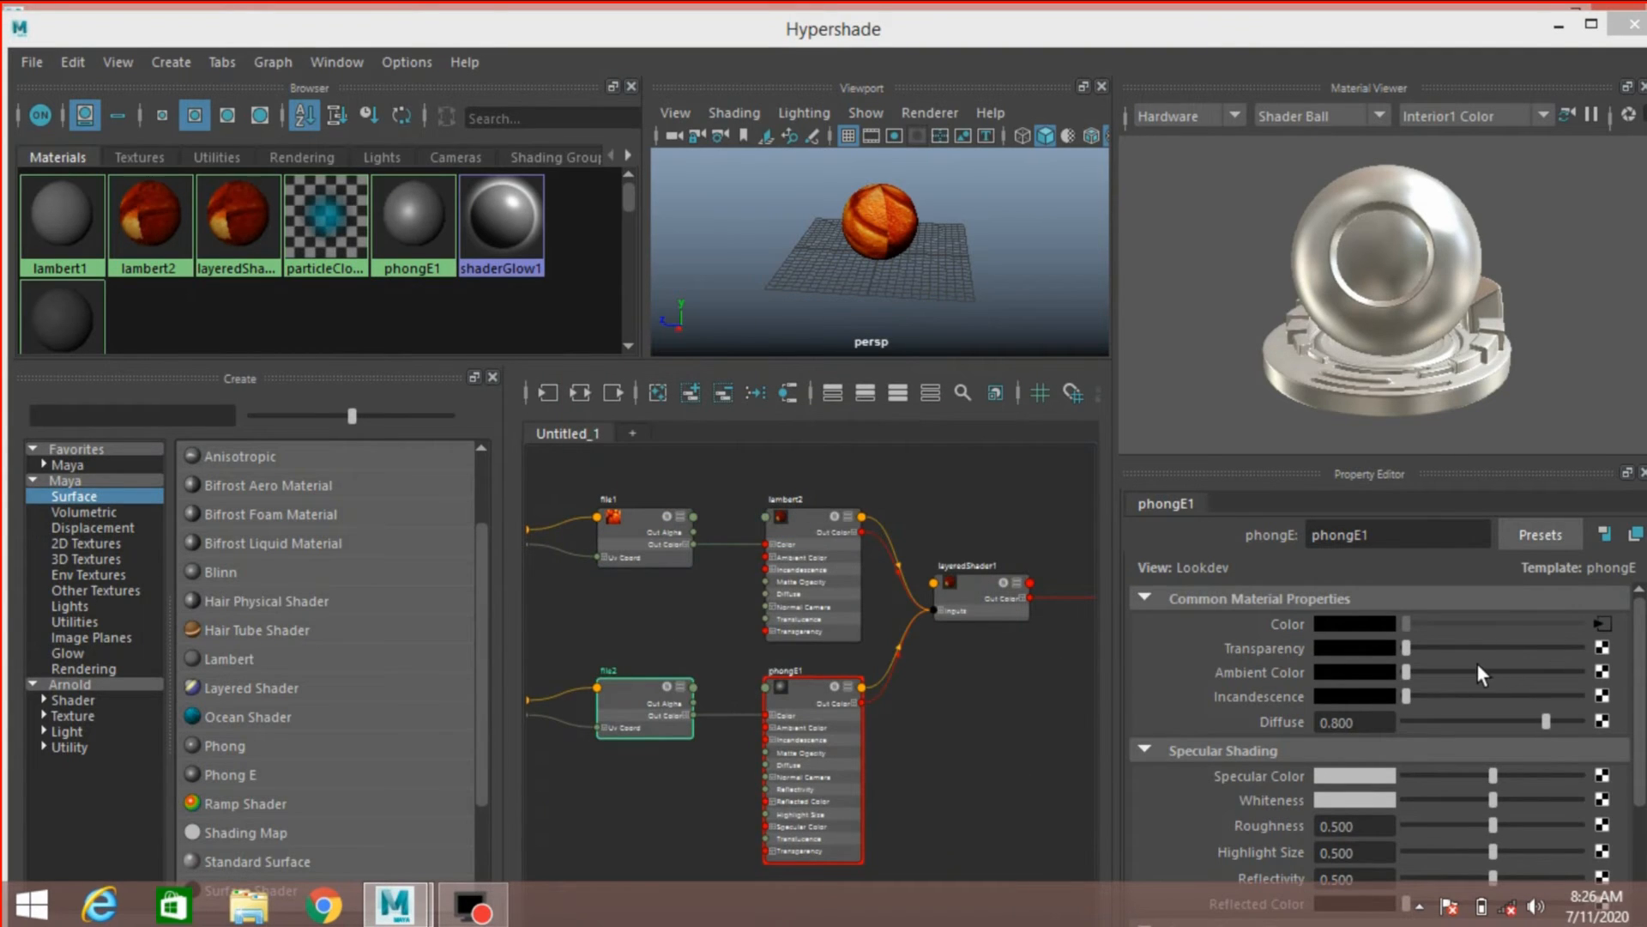
pyautogui.click(1608, 702)
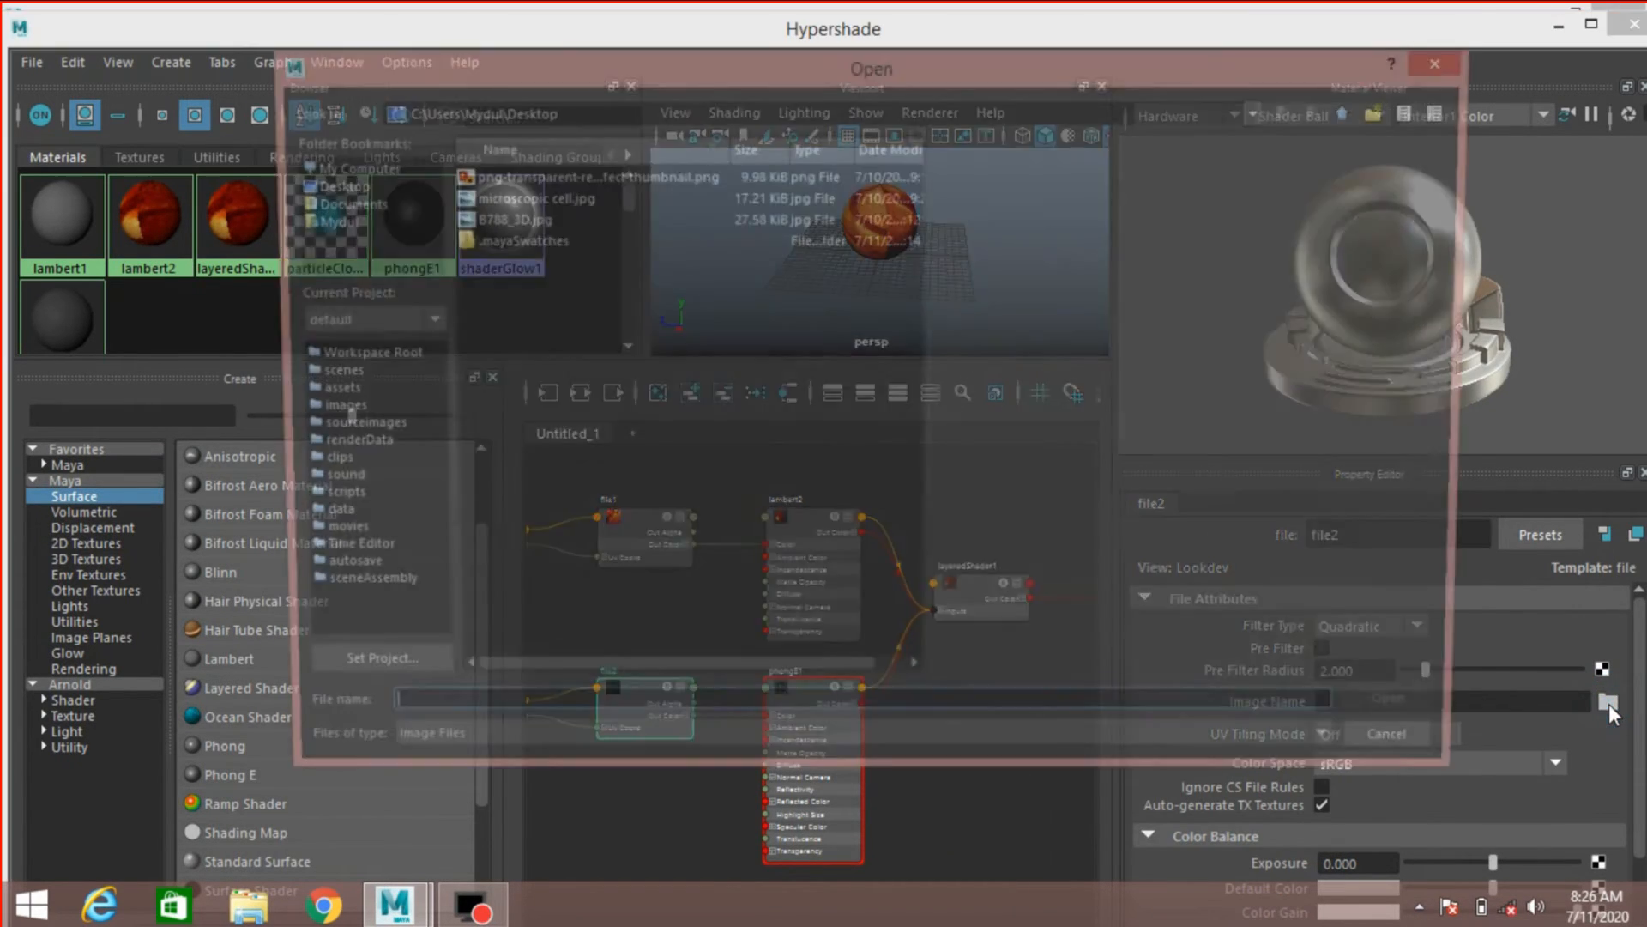
pyautogui.click(513, 176)
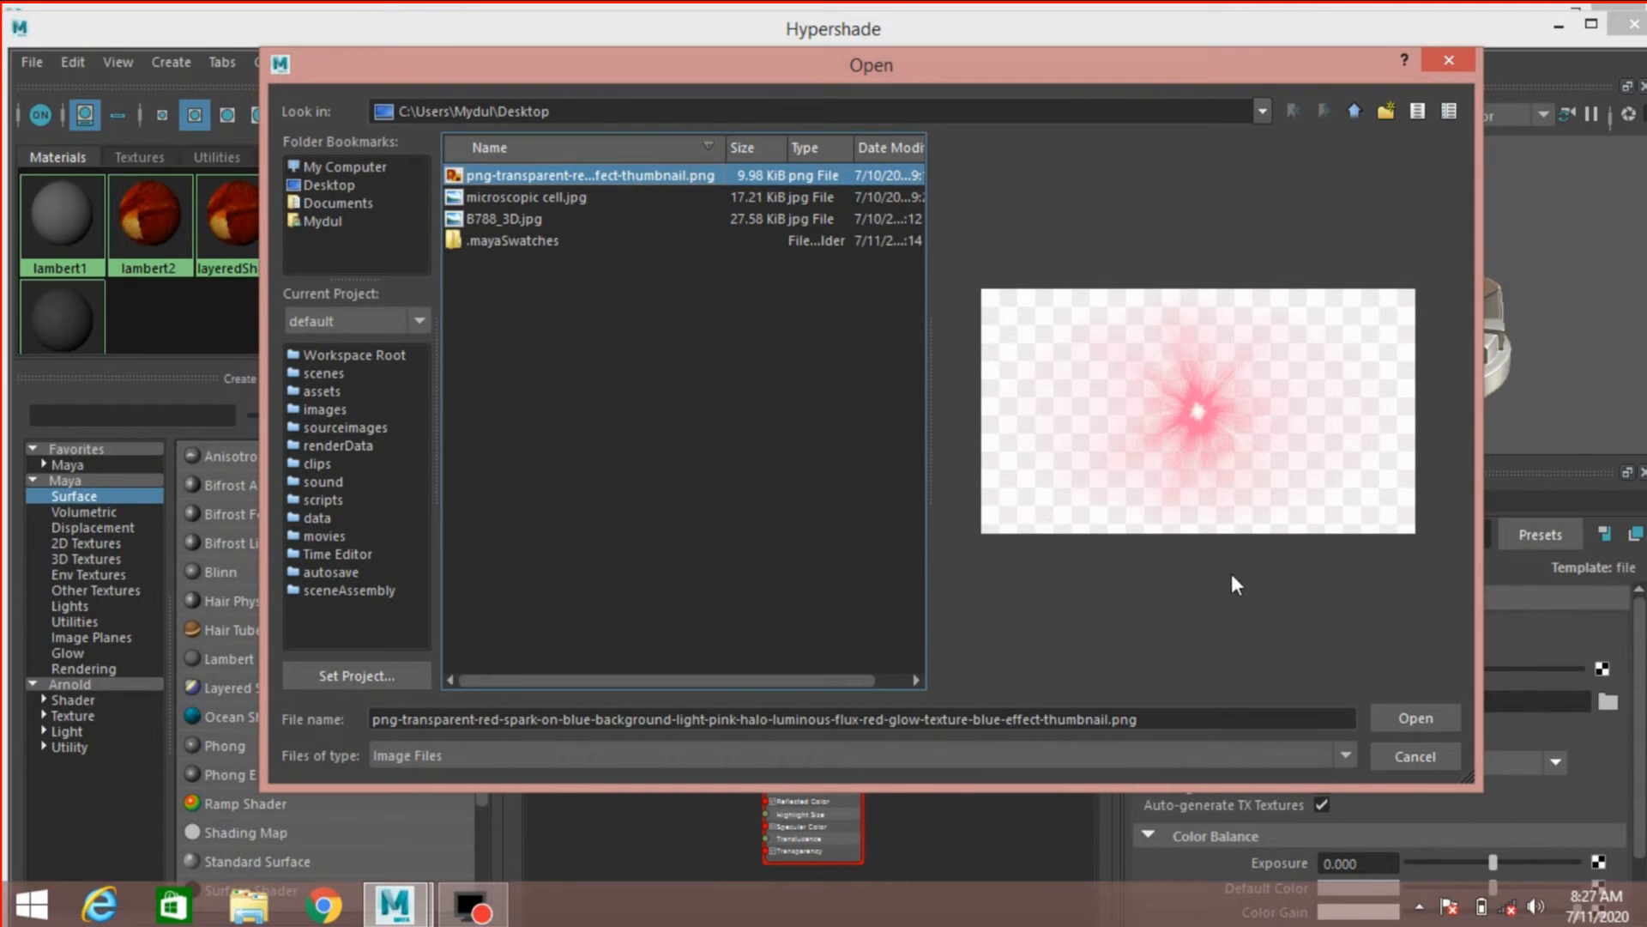
pyautogui.click(1393, 709)
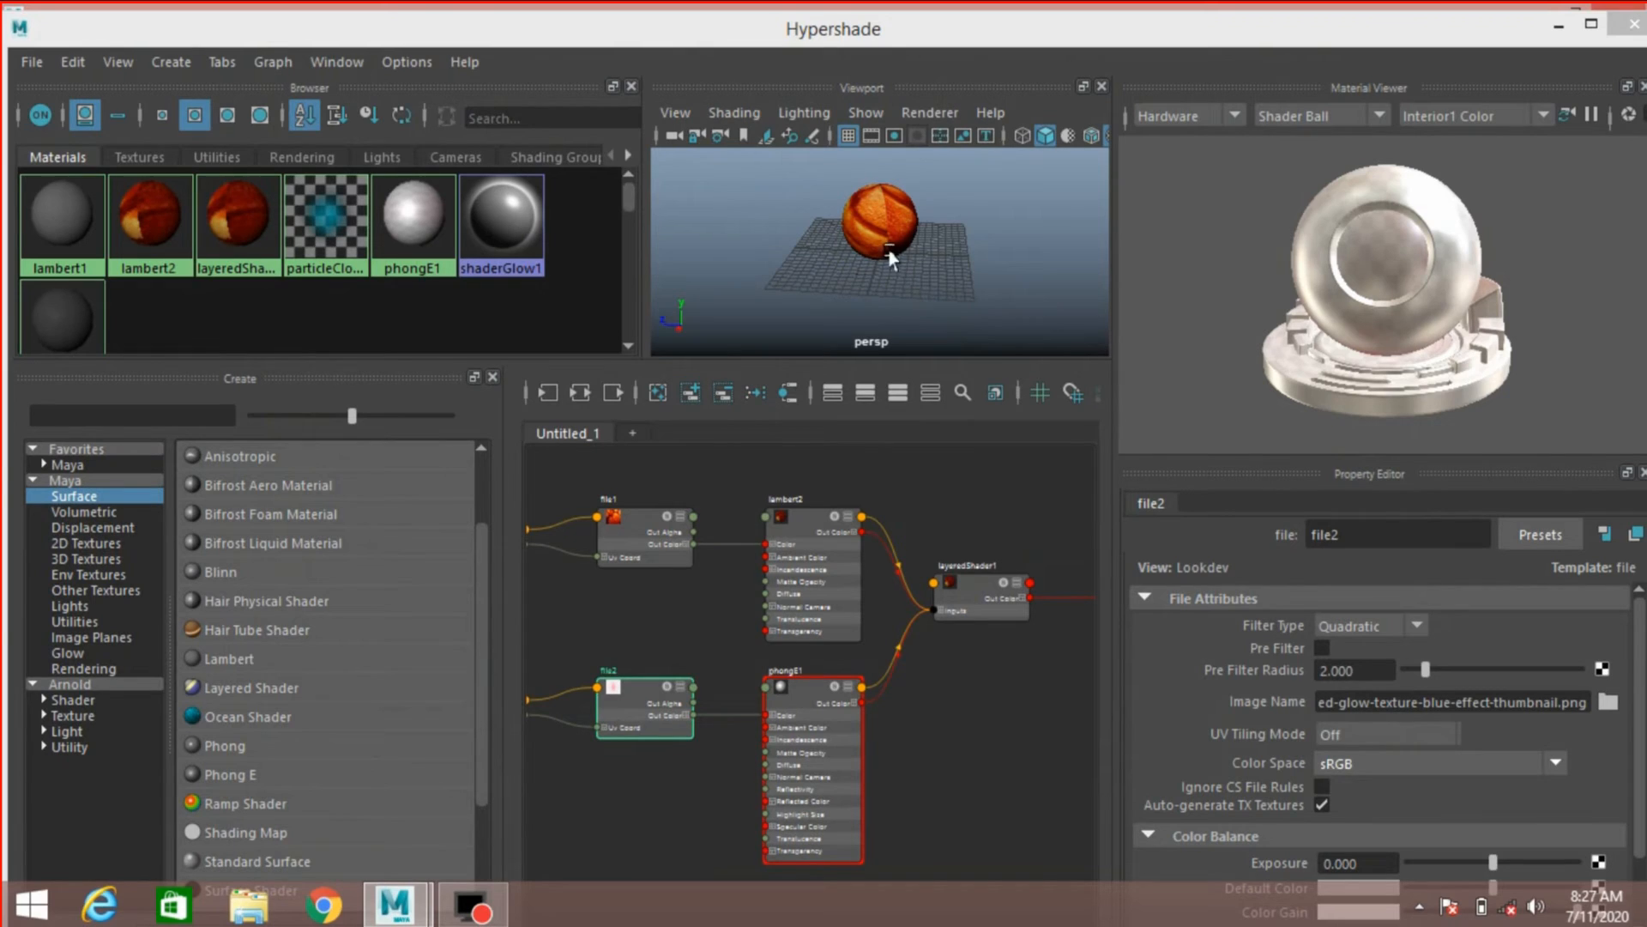
pyautogui.click(886, 36)
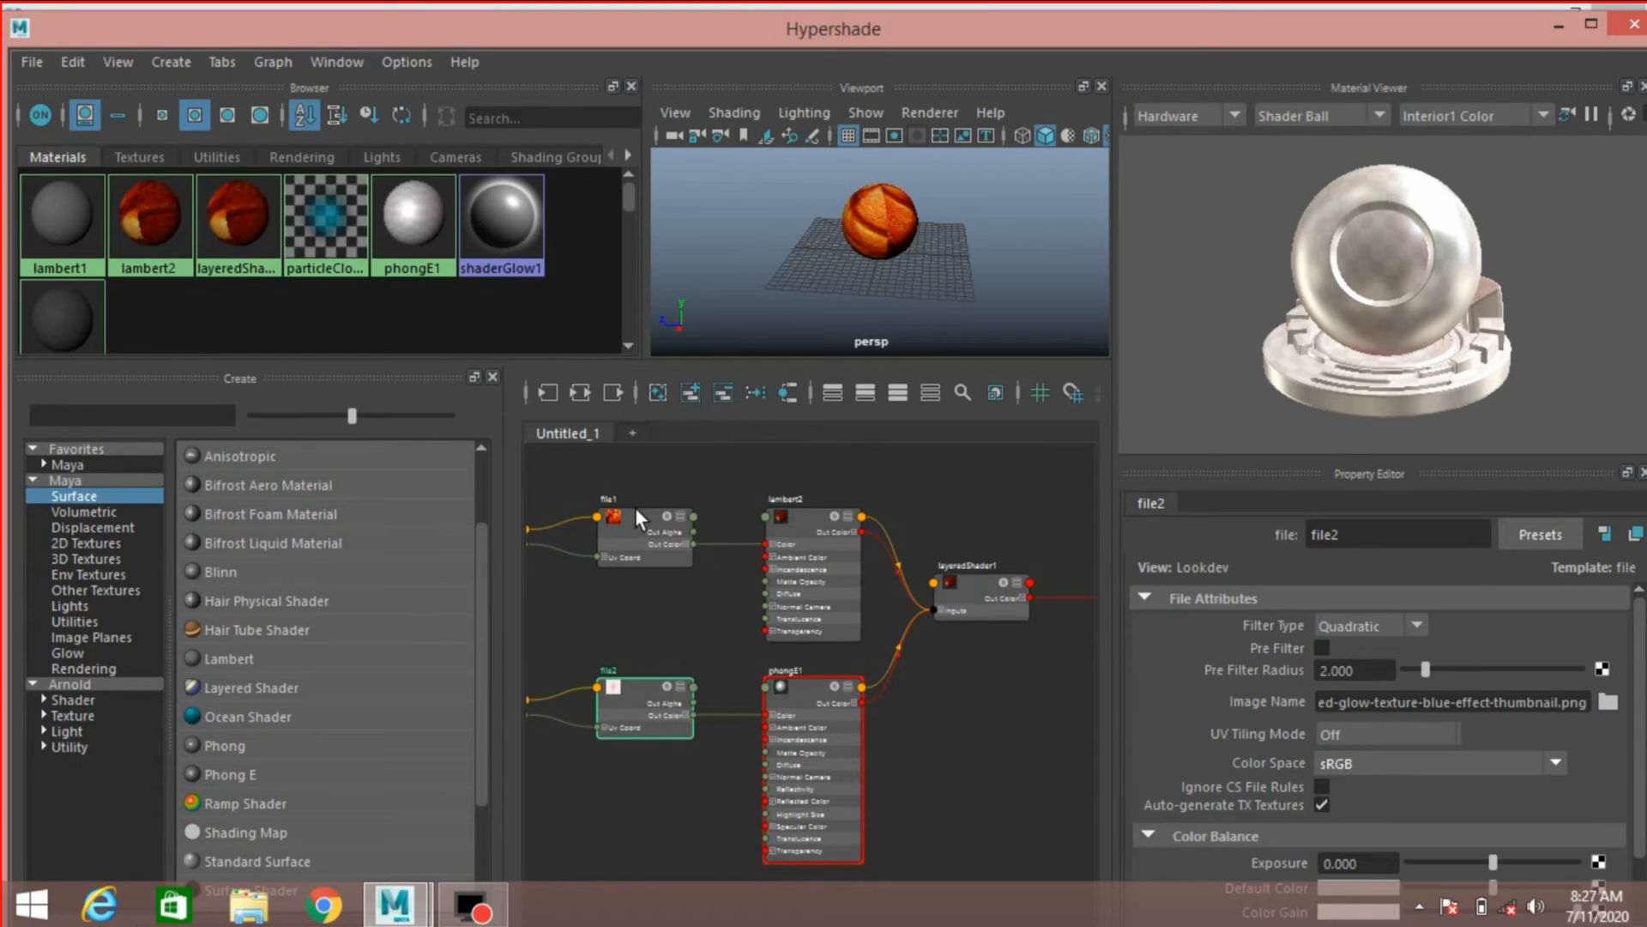
# Step: Connect the microscopic cell file texture to the Lambert material's transparency
pyautogui.click(805, 522)
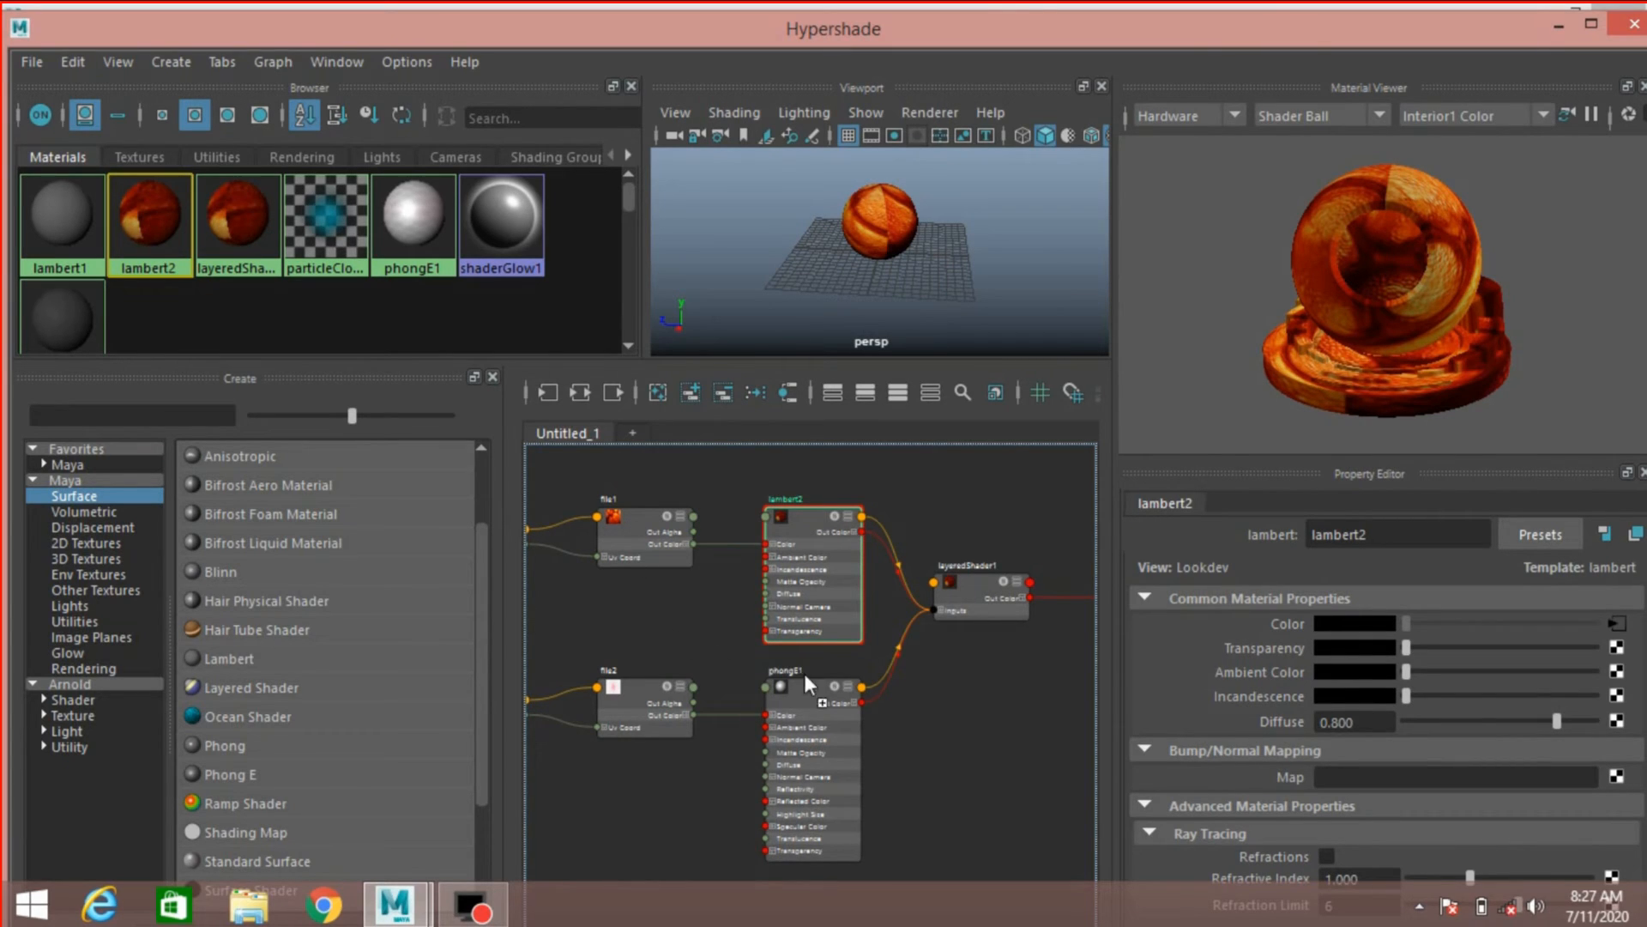
pyautogui.moveTo(805, 675); pyautogui.dragTo(1245, 639, button='middle')
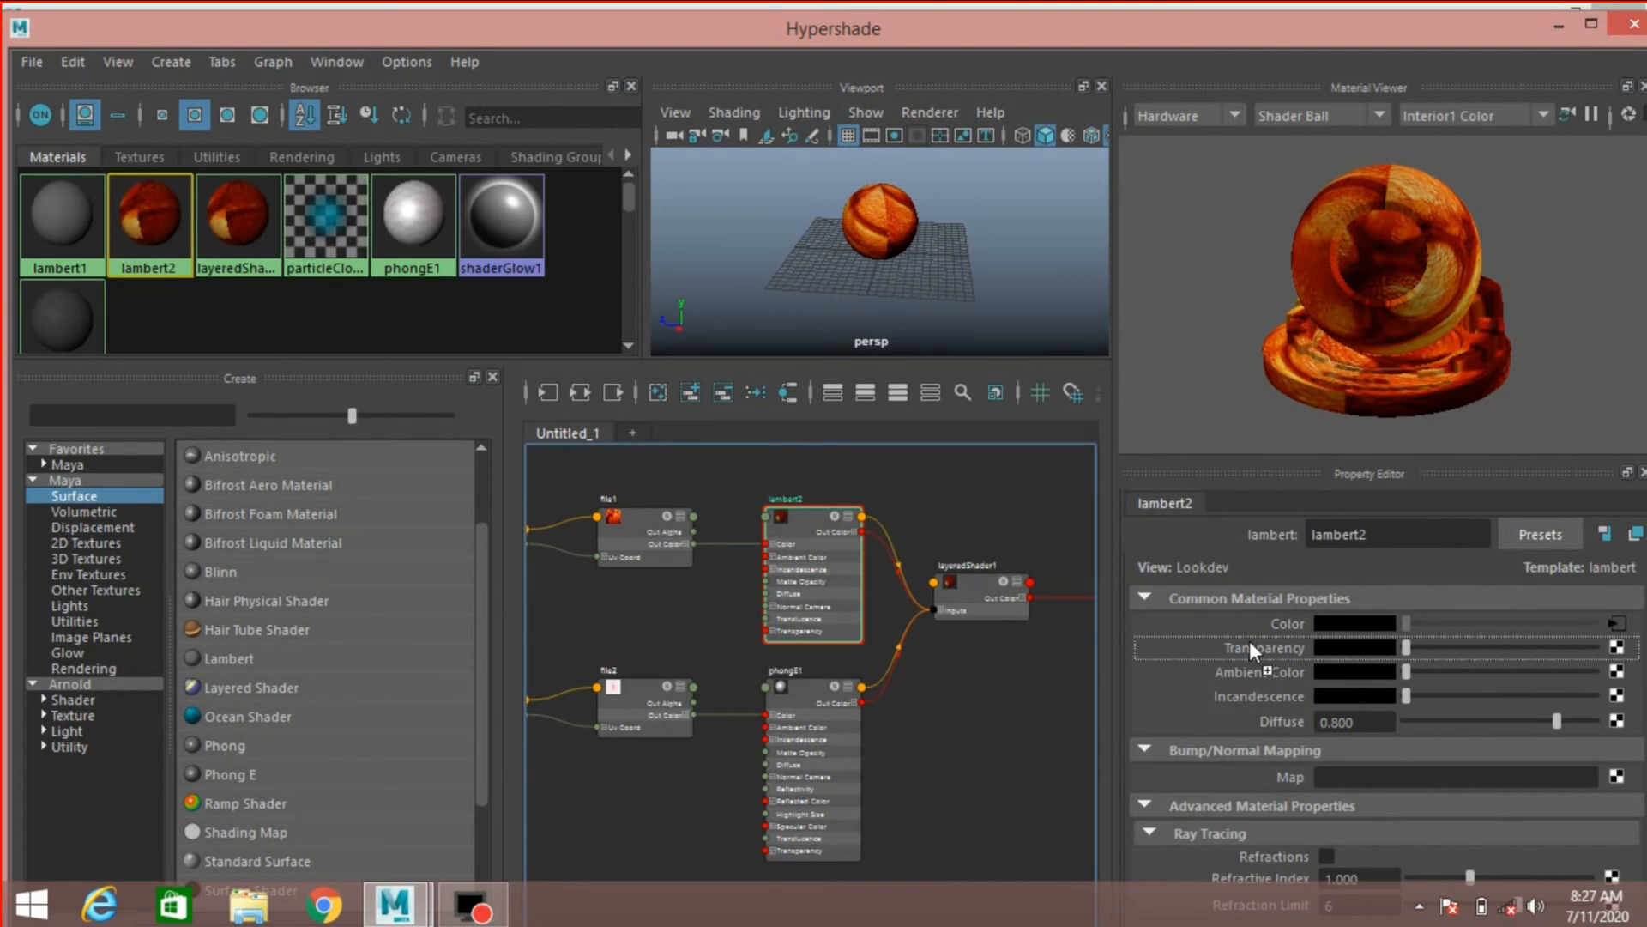
pyautogui.moveTo(1273, 640); pyautogui.dragTo(1273, 640, button='middle')
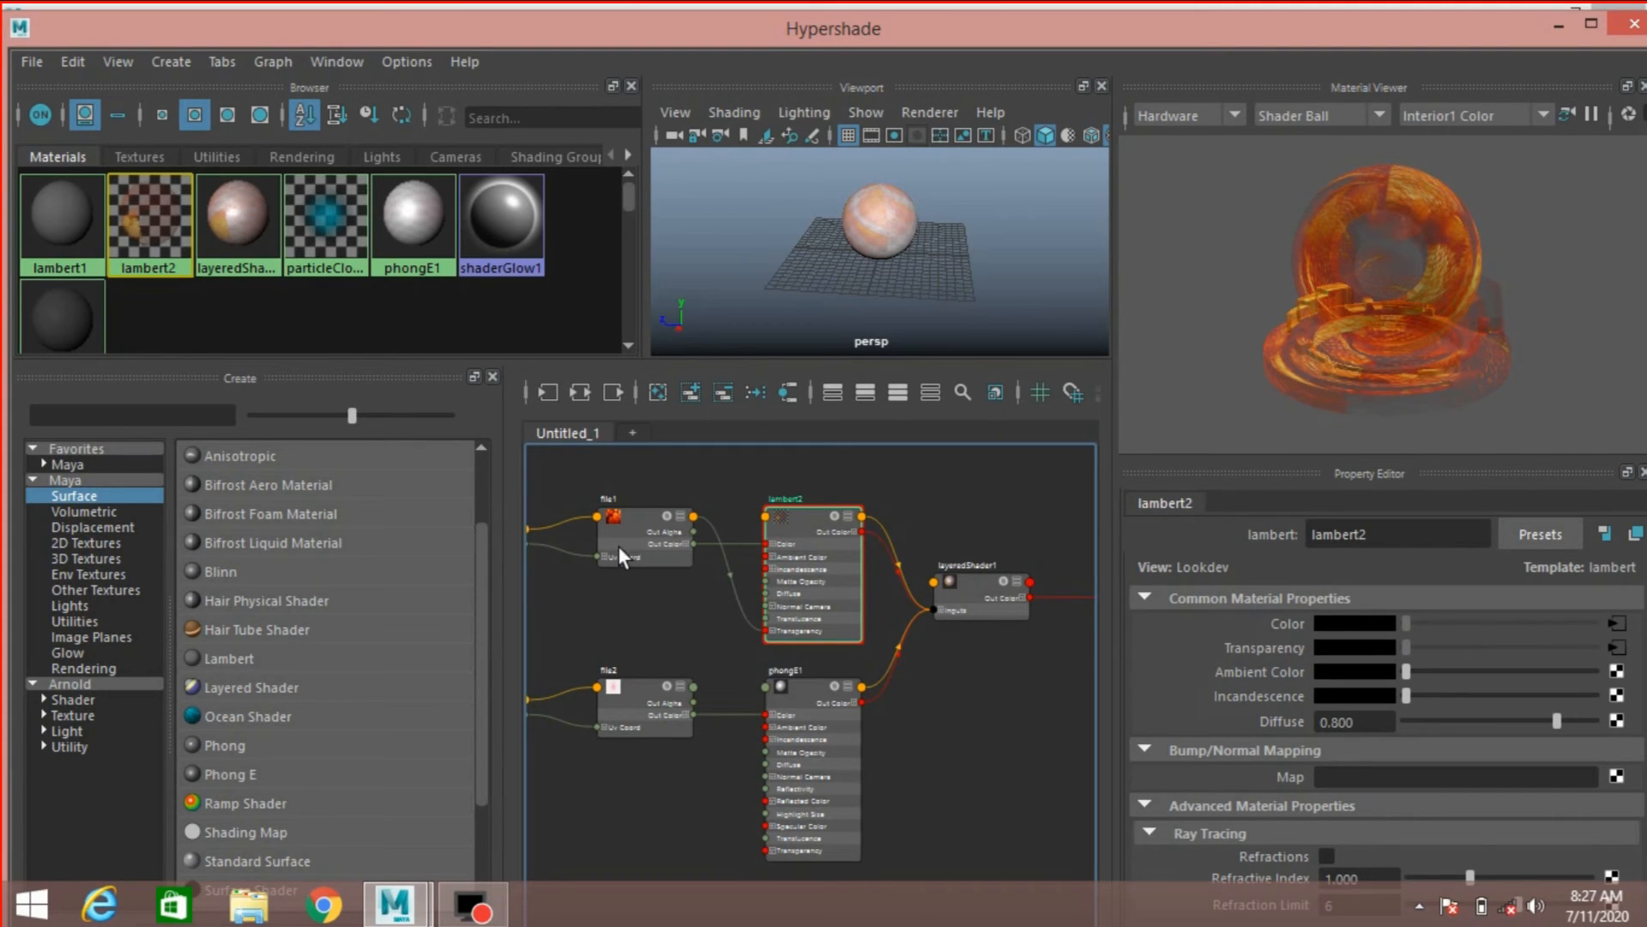
# Step: Brighten the Phong E material's specular color very slightly
pyautogui.click(807, 686)
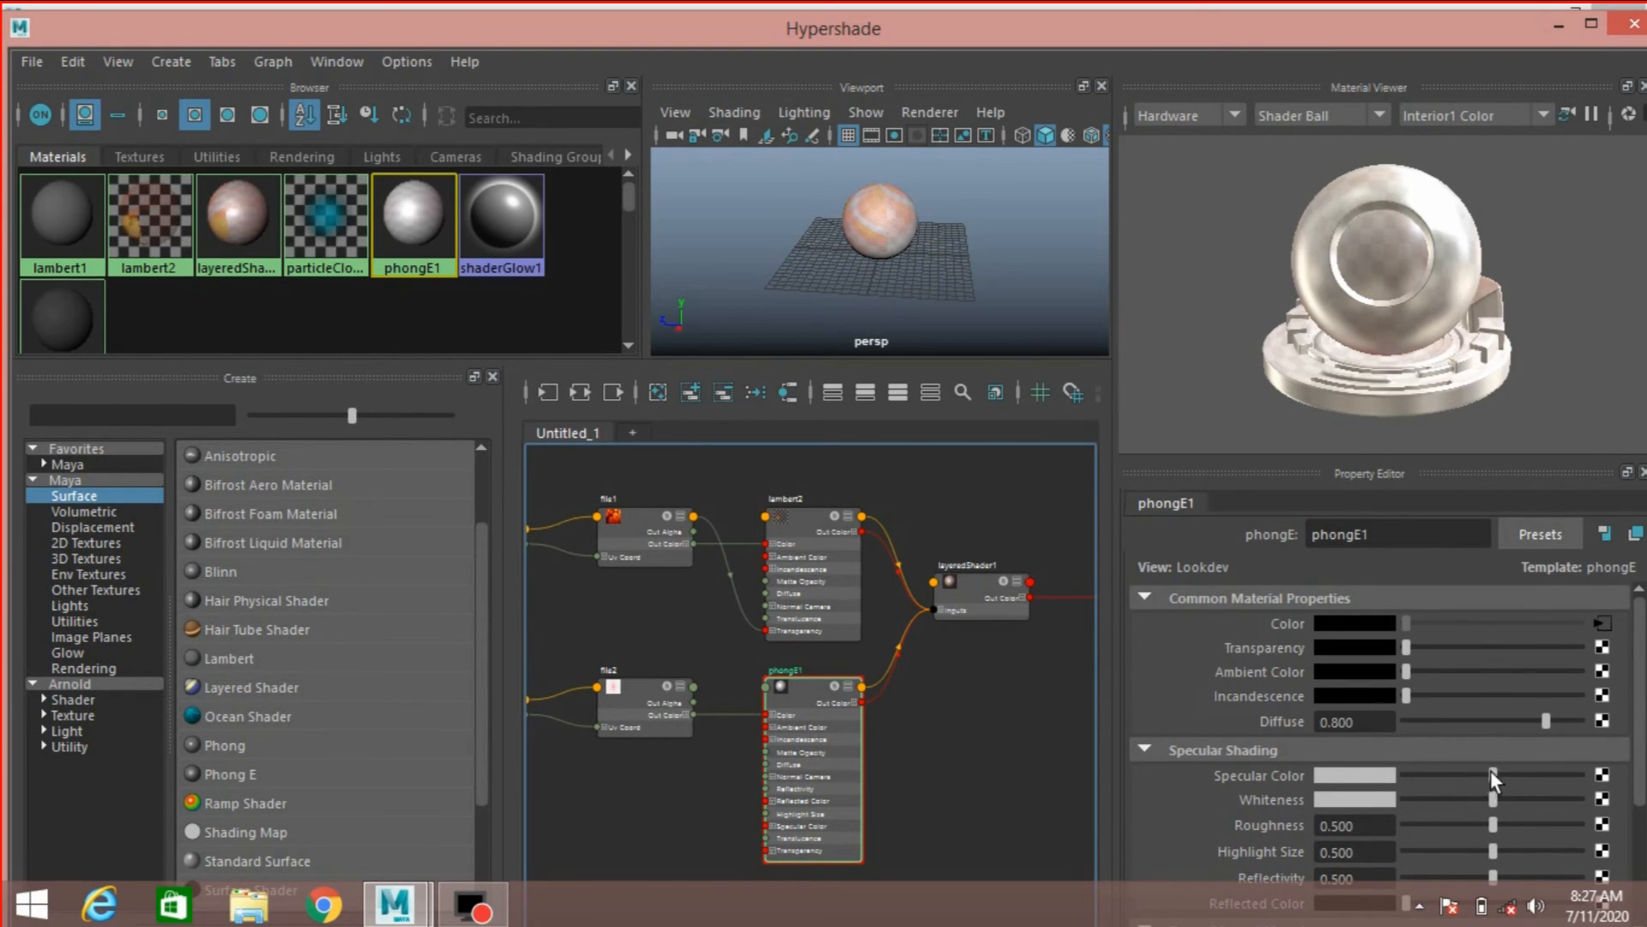
pyautogui.moveTo(1491, 769)
pyautogui.mouseDown()
pyautogui.moveTo(1510, 772)
pyautogui.moveTo(1453, 774)
pyautogui.moveTo(1551, 779)
pyautogui.moveTo(1450, 784)
pyautogui.moveTo(1490, 779)
pyautogui.mouseUp()
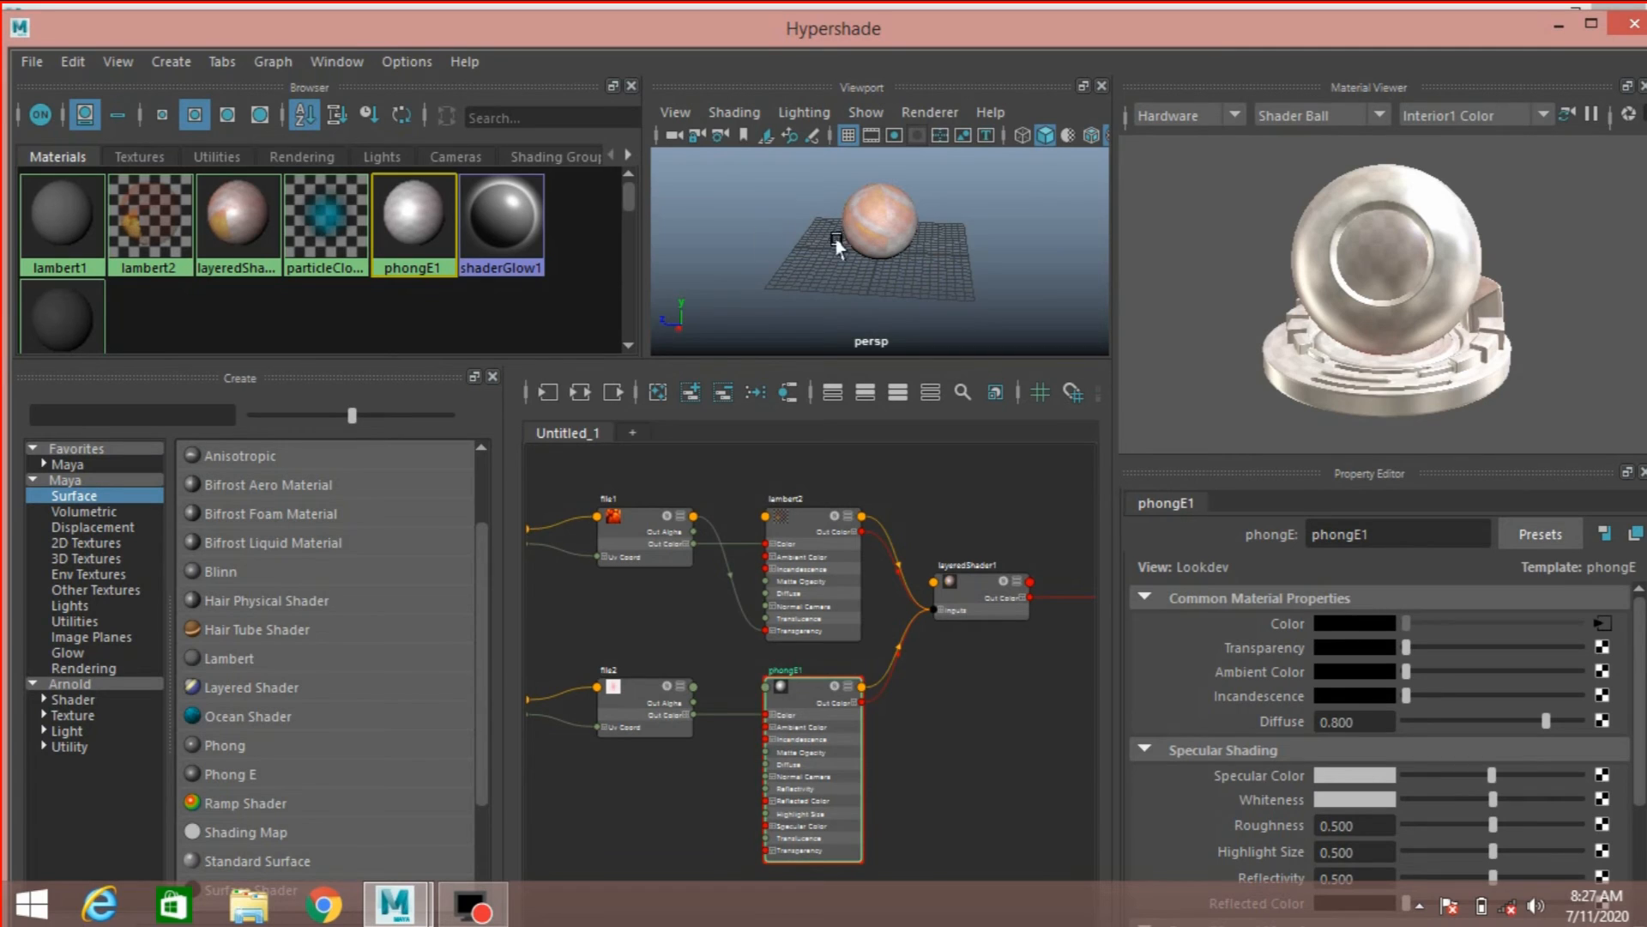
pyautogui.moveTo(1490, 777)
pyautogui.mouseDown()
pyautogui.moveTo(1542, 776)
pyautogui.moveTo(1470, 775)
pyautogui.moveTo(1493, 779)
pyautogui.mouseUp()
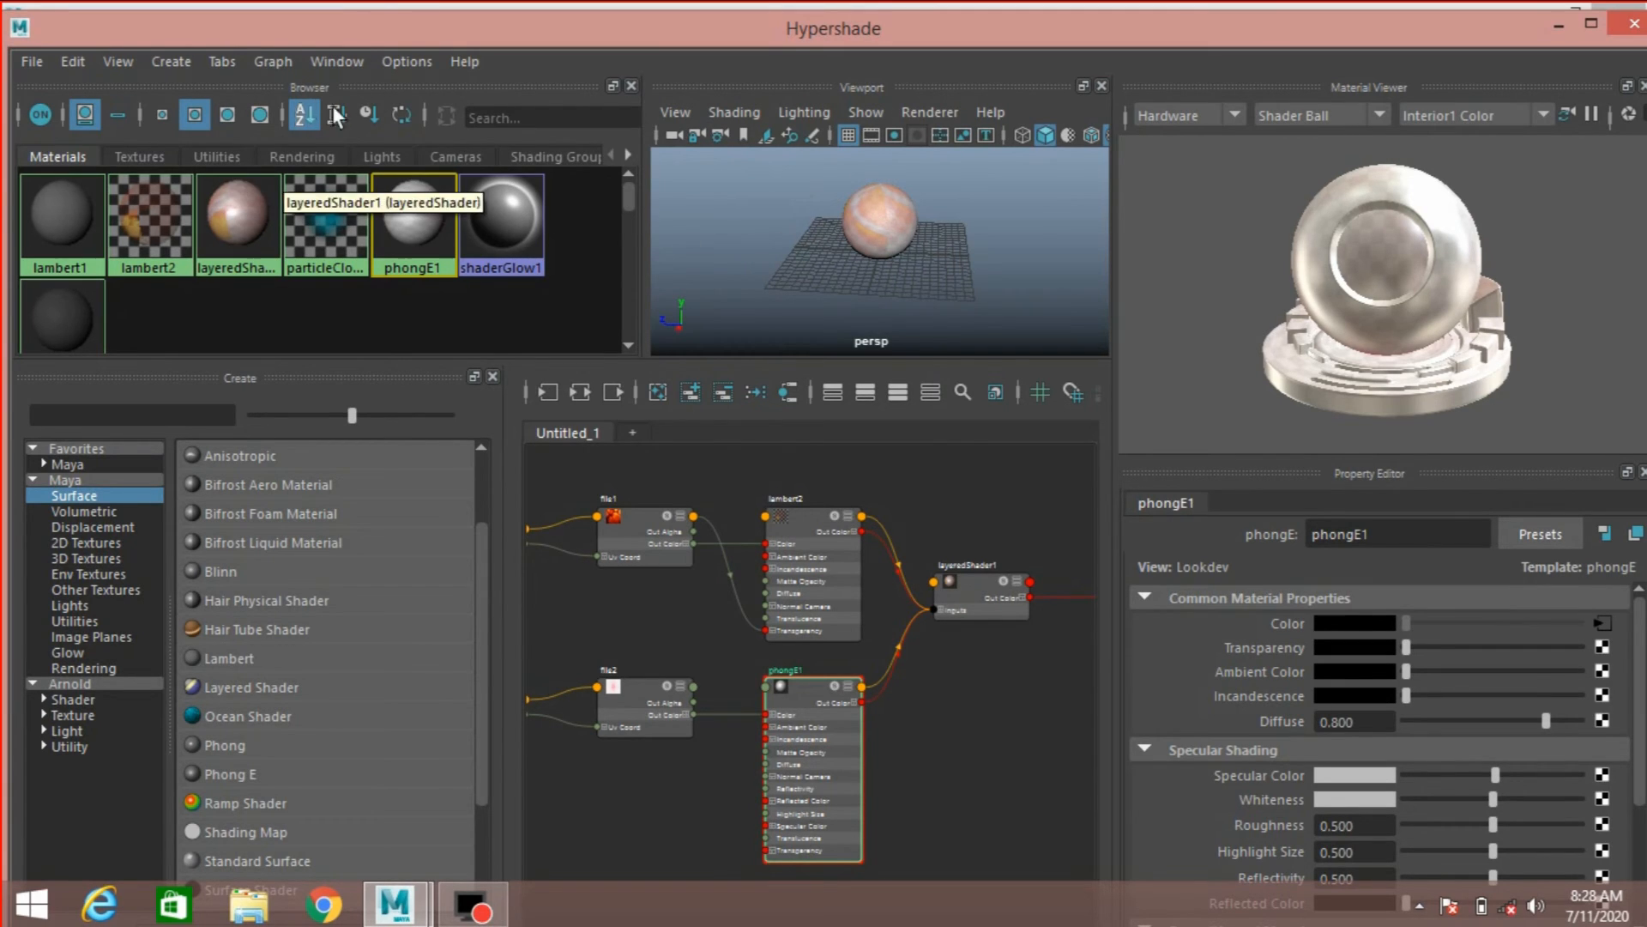
pyautogui.click(349, 63)
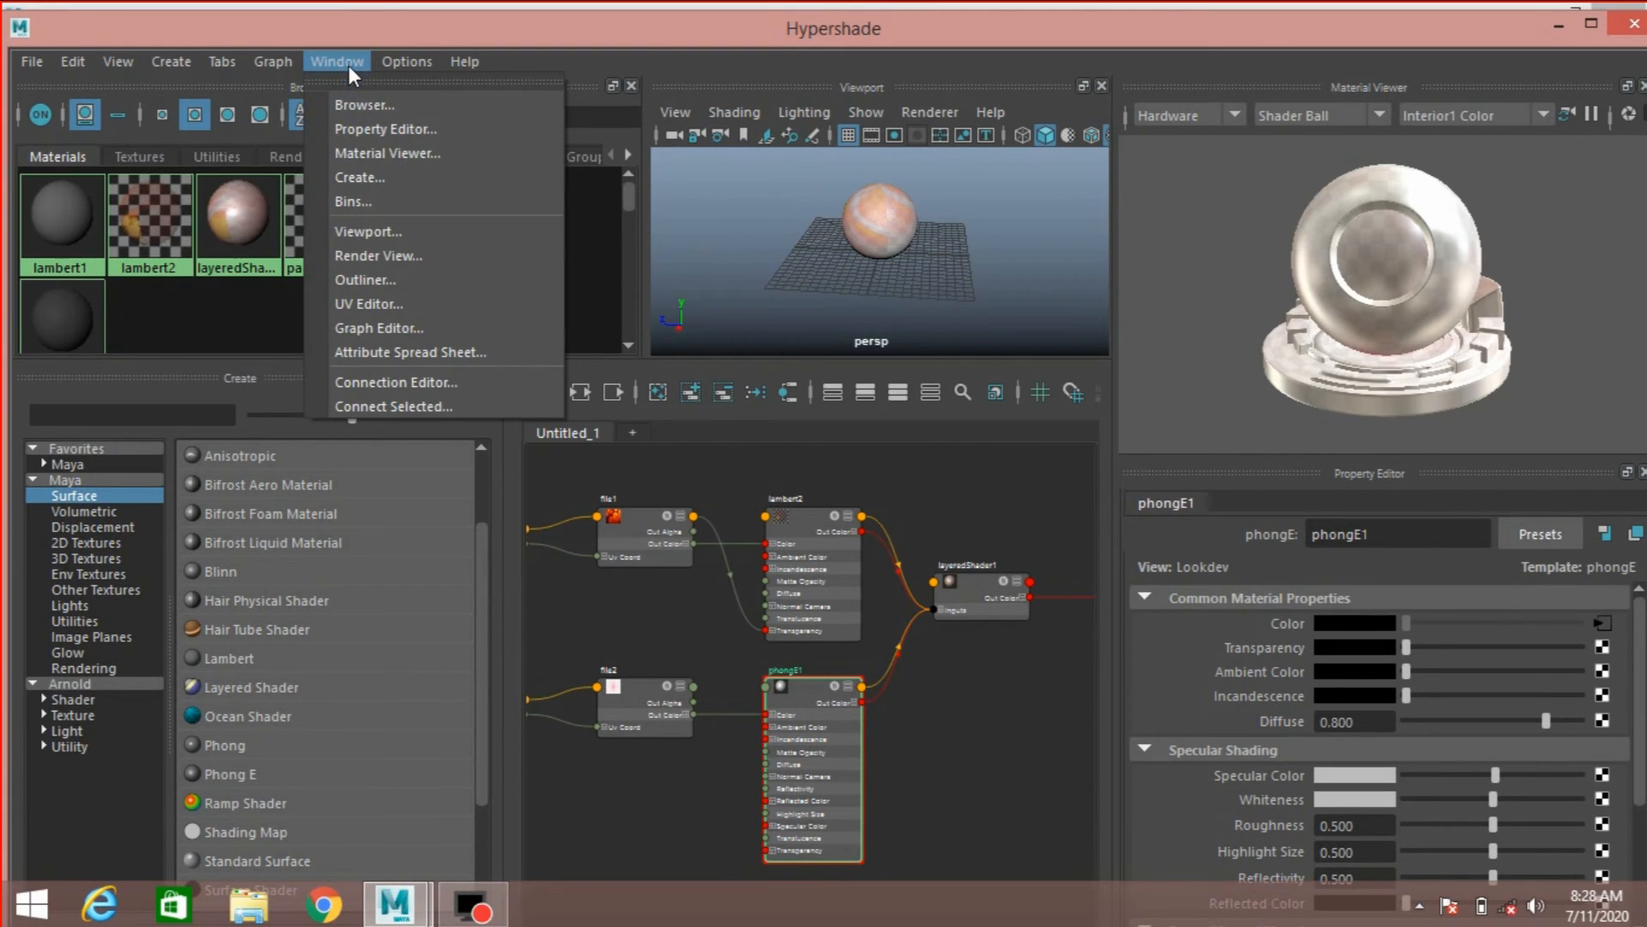
pyautogui.click(359, 232)
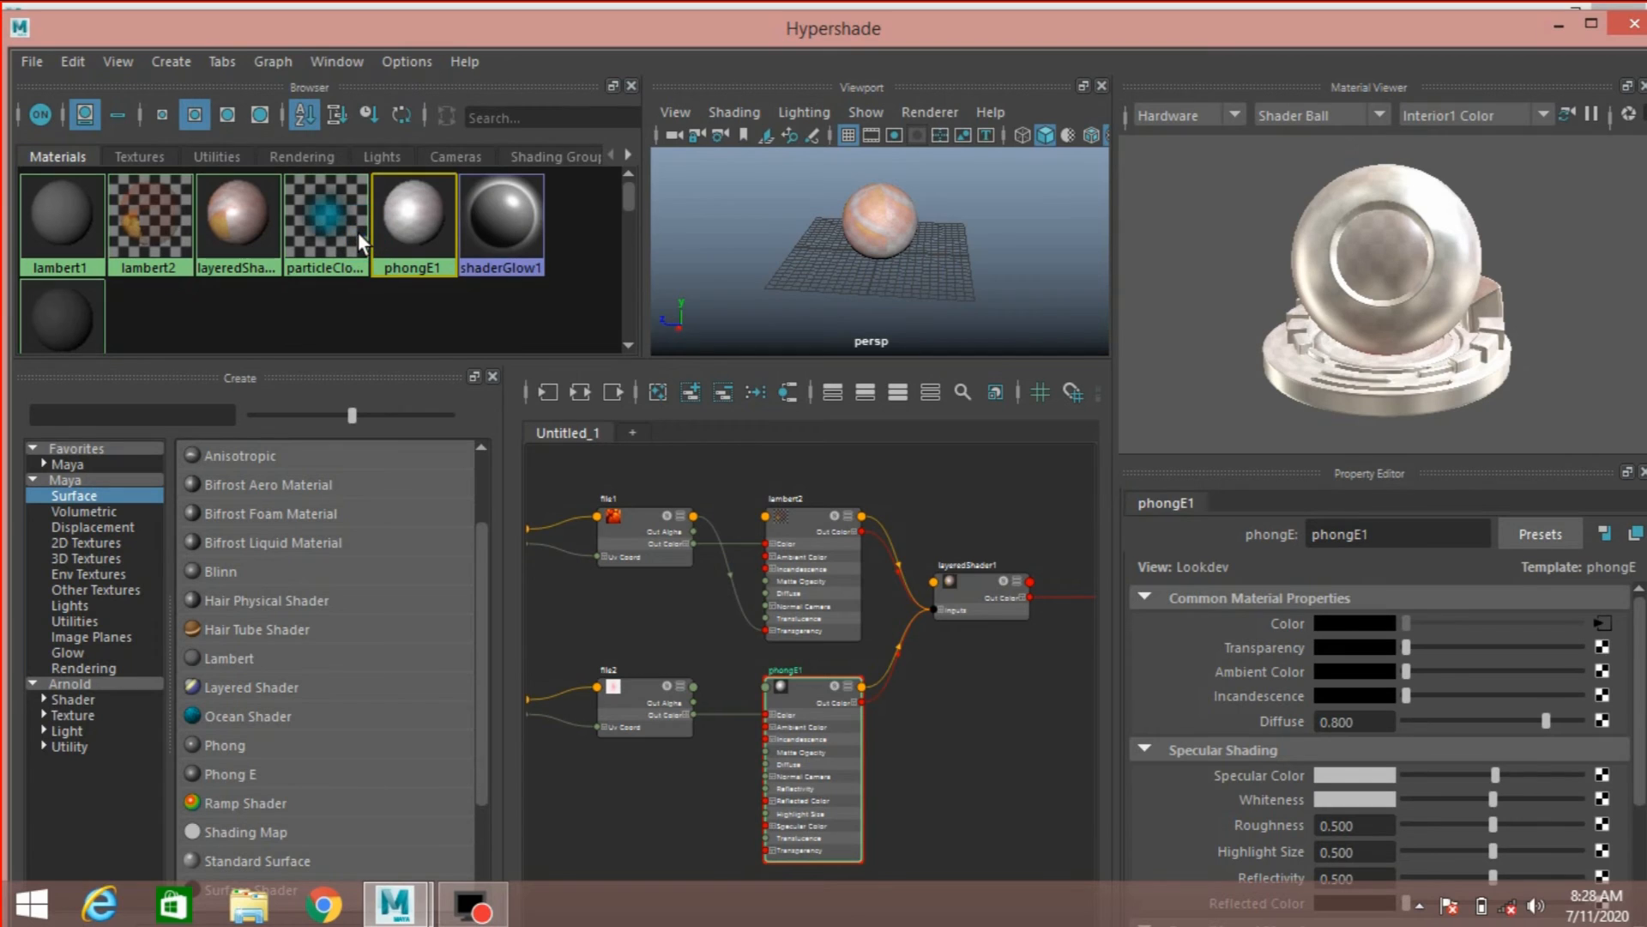
pyautogui.click(338, 69)
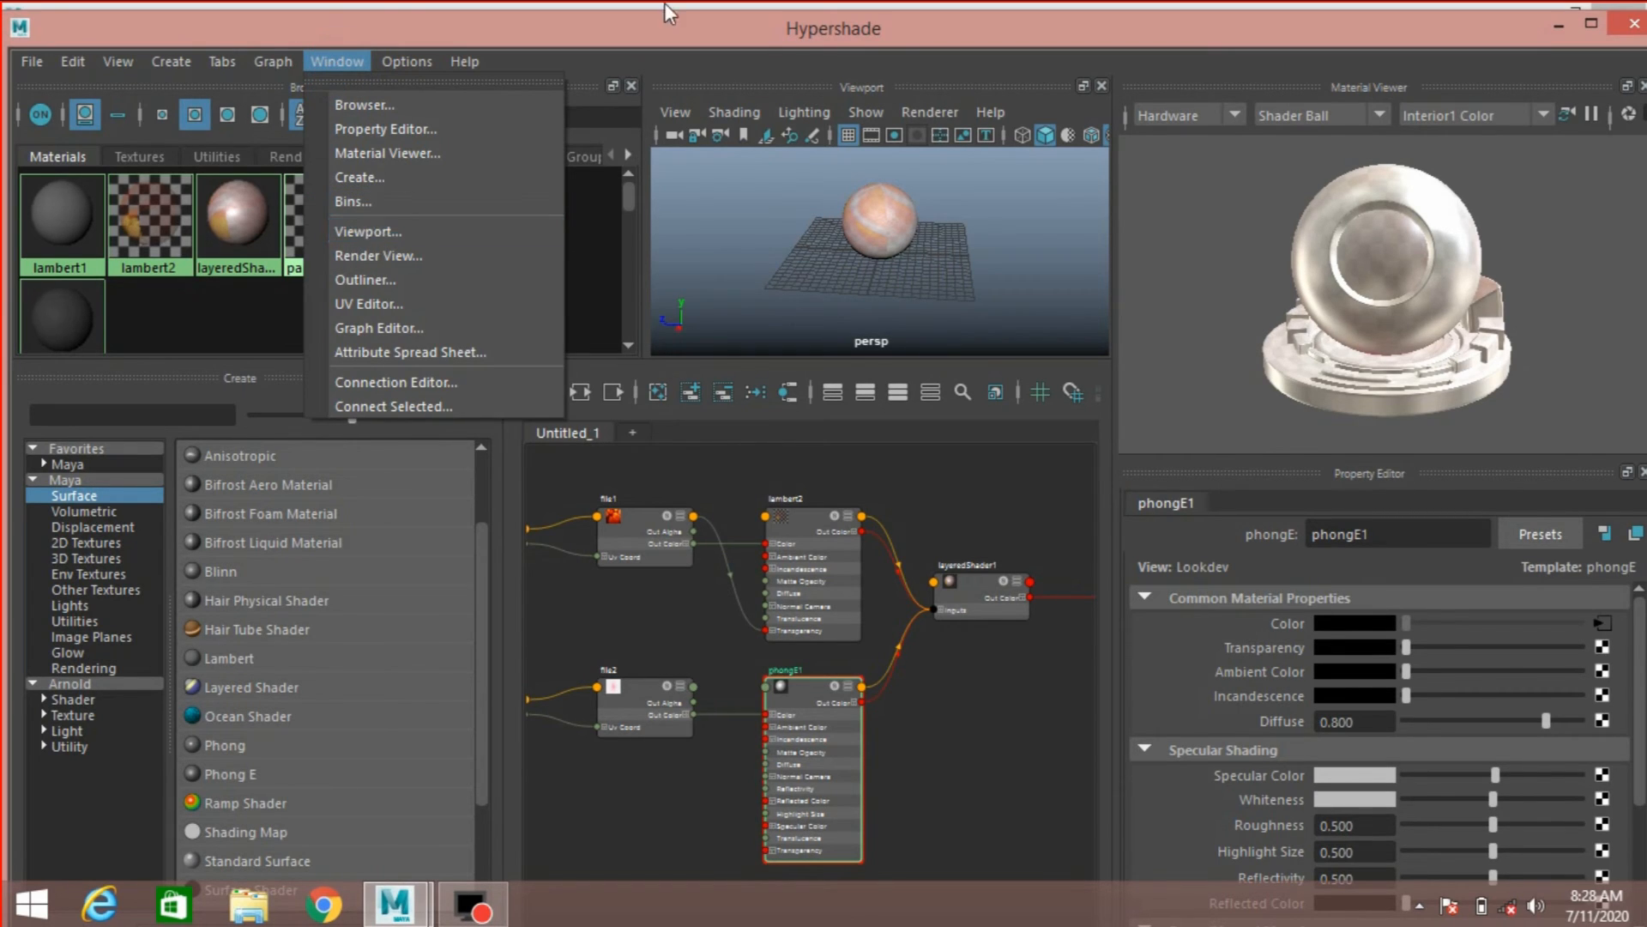
pyautogui.click(674, 28)
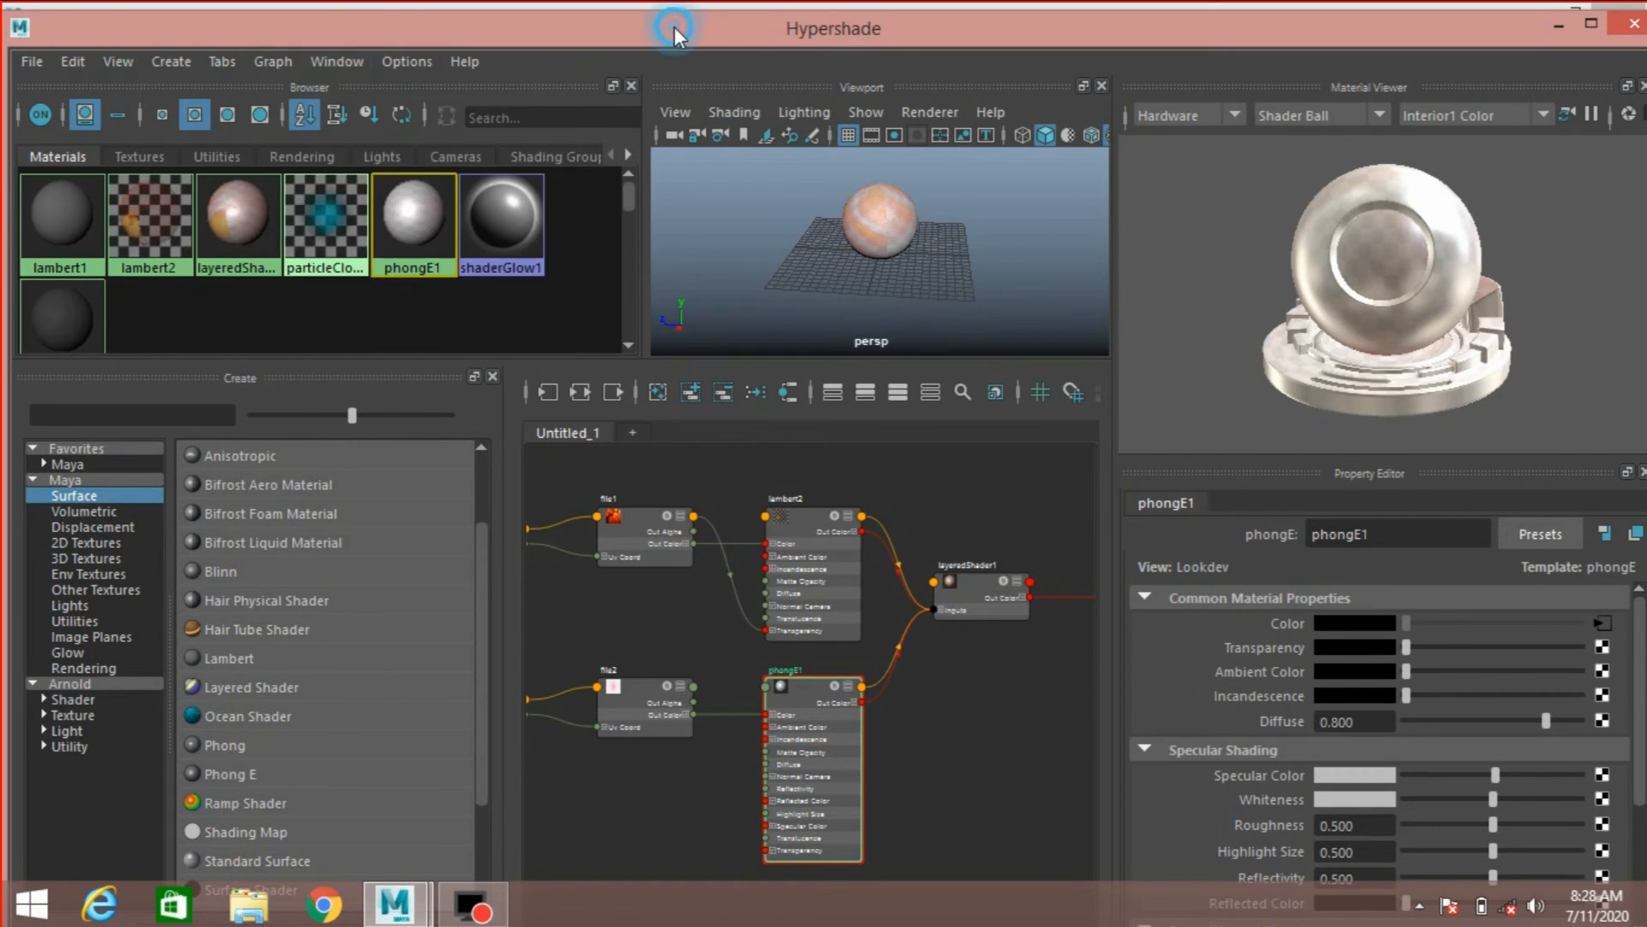
# Step: Minimize the Hypershade and enable textured display in the main viewport to view the layered shader on the sphere
pyautogui.click(1555, 29)
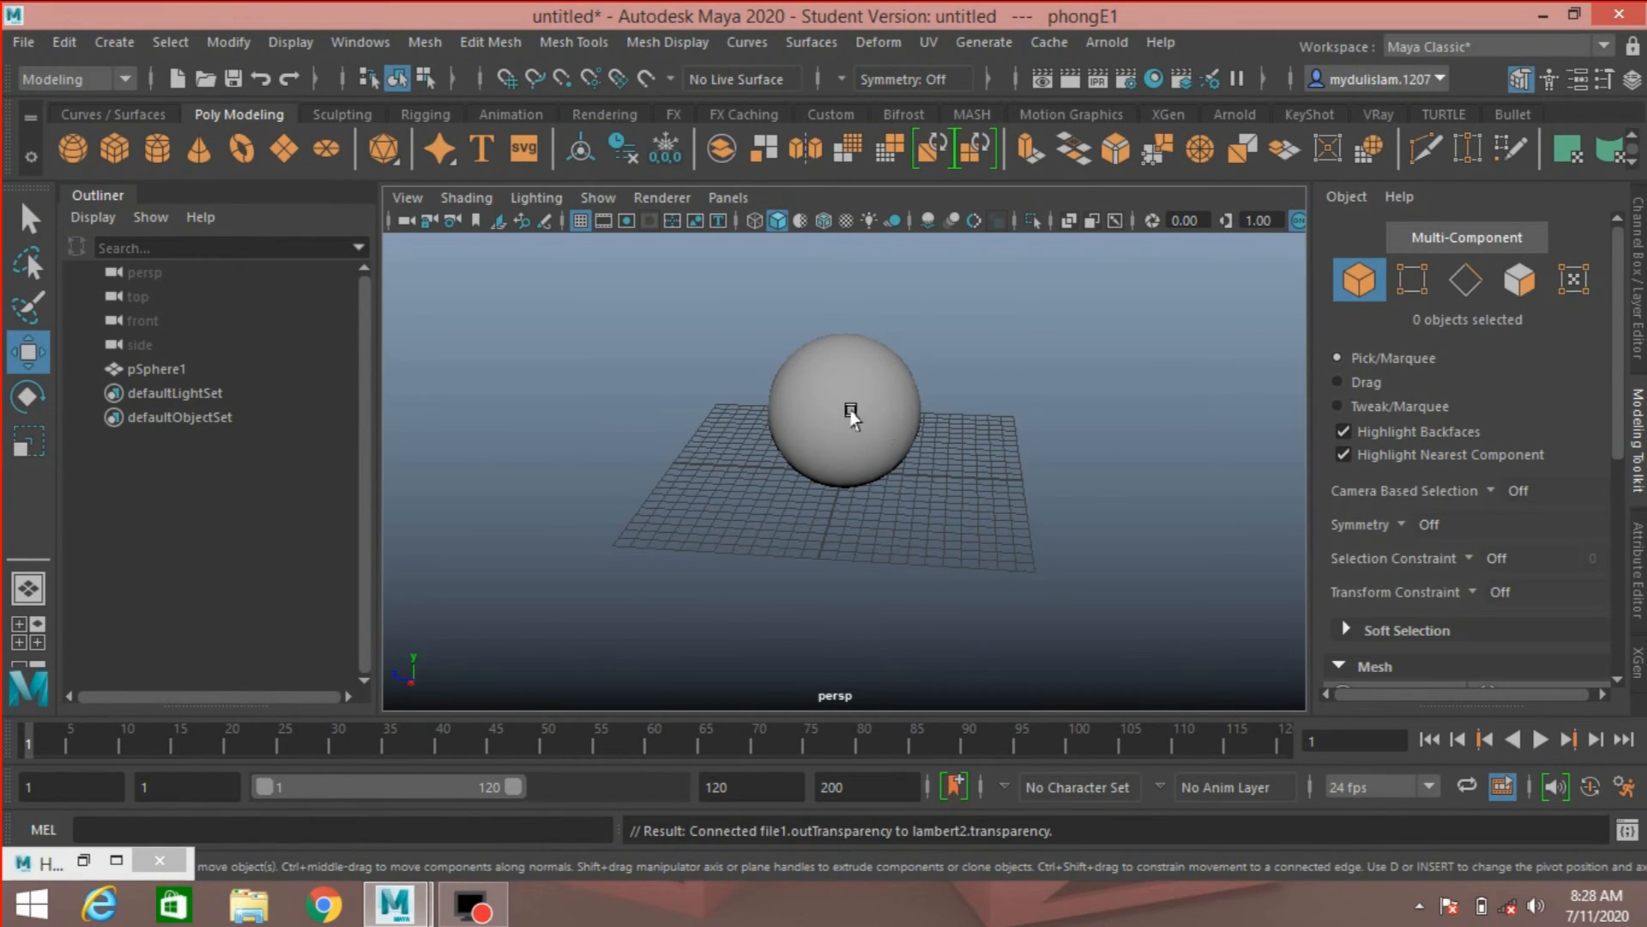
pyautogui.click(846, 223)
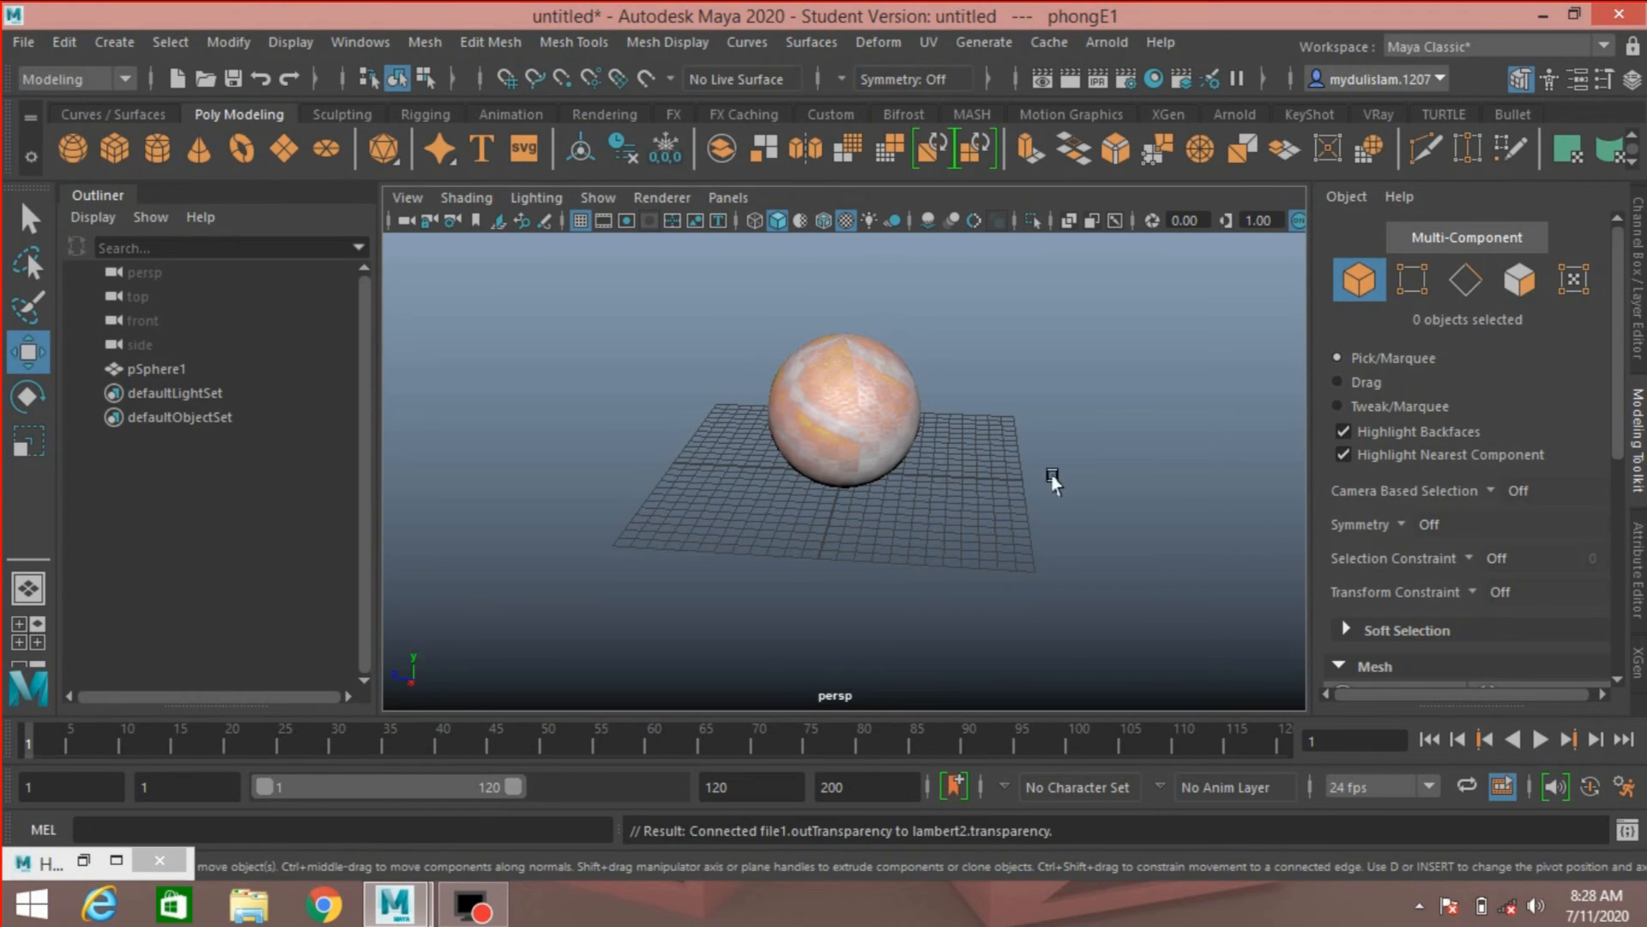
pyautogui.keyDown('alt'); pyautogui.moveTo(1045, 481); pyautogui.dragTo(481, 456); pyautogui.keyUp('alt')
pyautogui.keyDown('alt'); pyautogui.moveTo(1023, 455); pyautogui.dragTo(892, 460); pyautogui.keyUp('alt')
pyautogui.scroll(5, 892, 455)
pyautogui.keyDown('alt'); pyautogui.moveTo(893, 451); pyautogui.dragTo(912, 527, button='middle'); pyautogui.keyUp('alt')
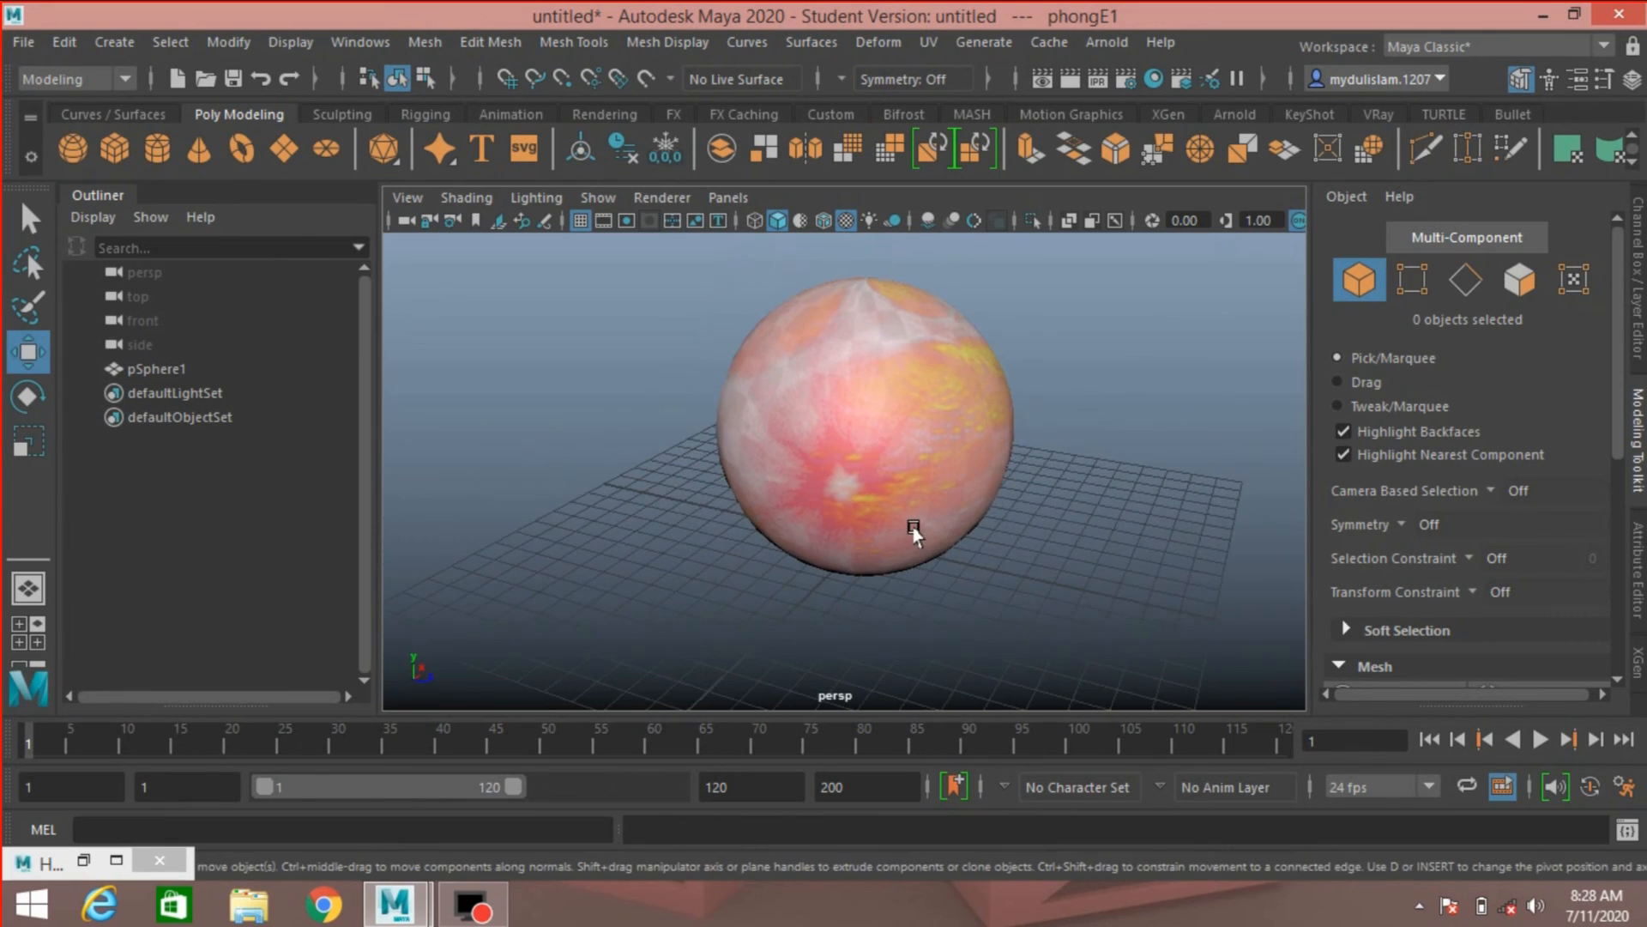
pyautogui.keyDown('alt'); pyautogui.moveTo(985, 520); pyautogui.dragTo(930, 517); pyautogui.keyUp('alt')
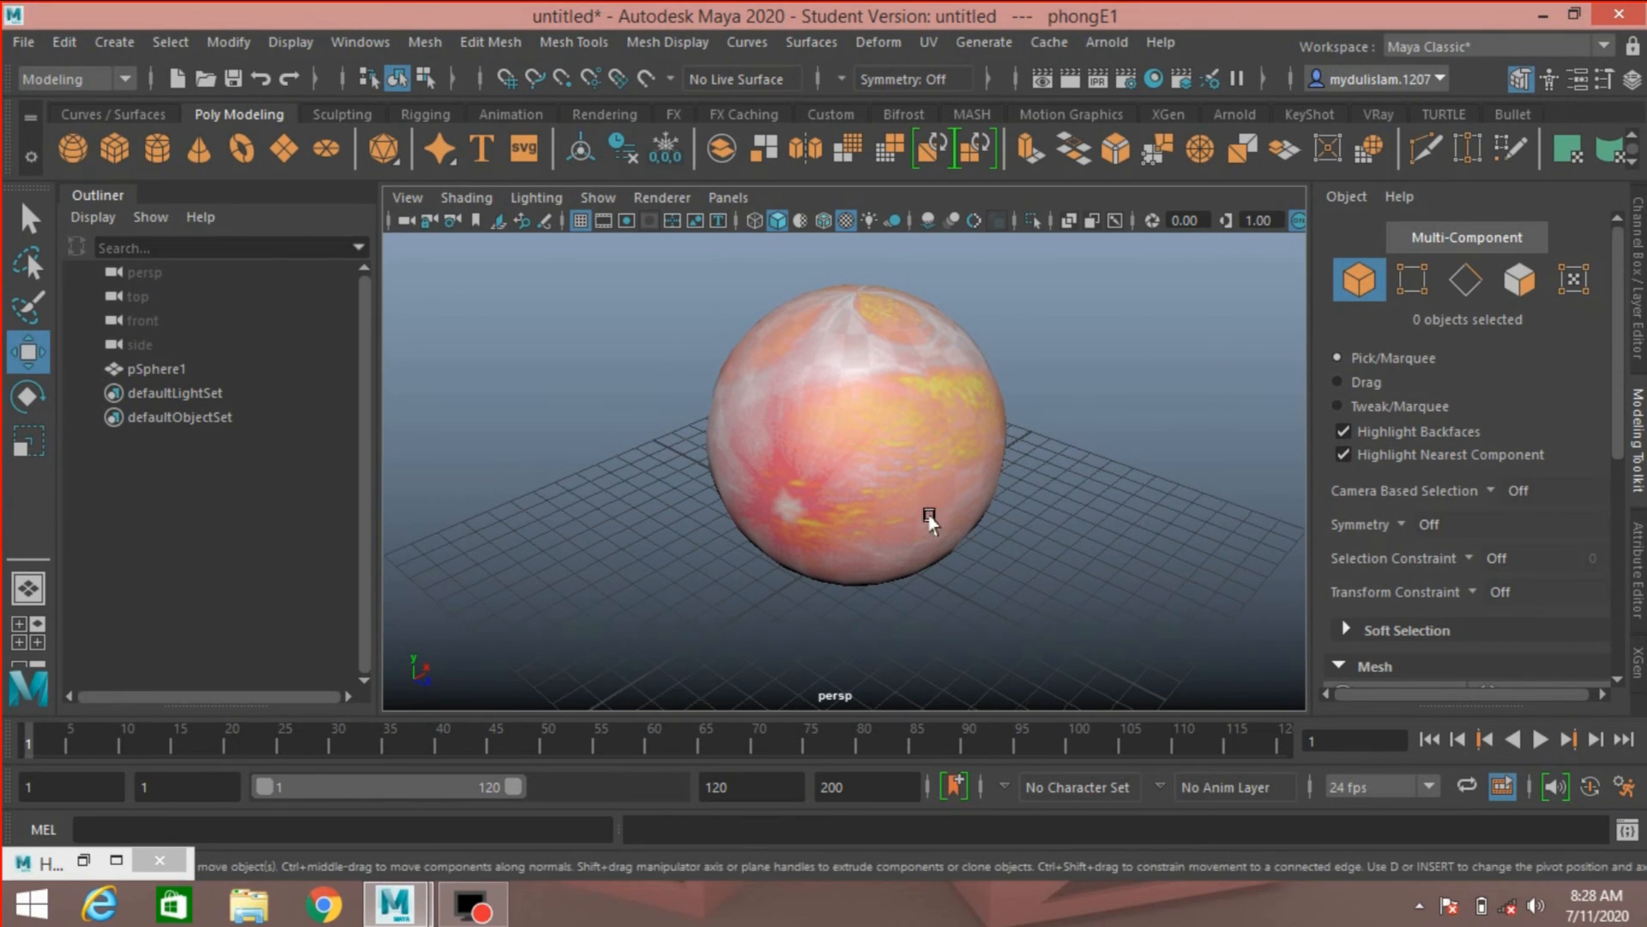
# Step: Create a polygon plane at the origin beneath the sphere
pyautogui.click(280, 153)
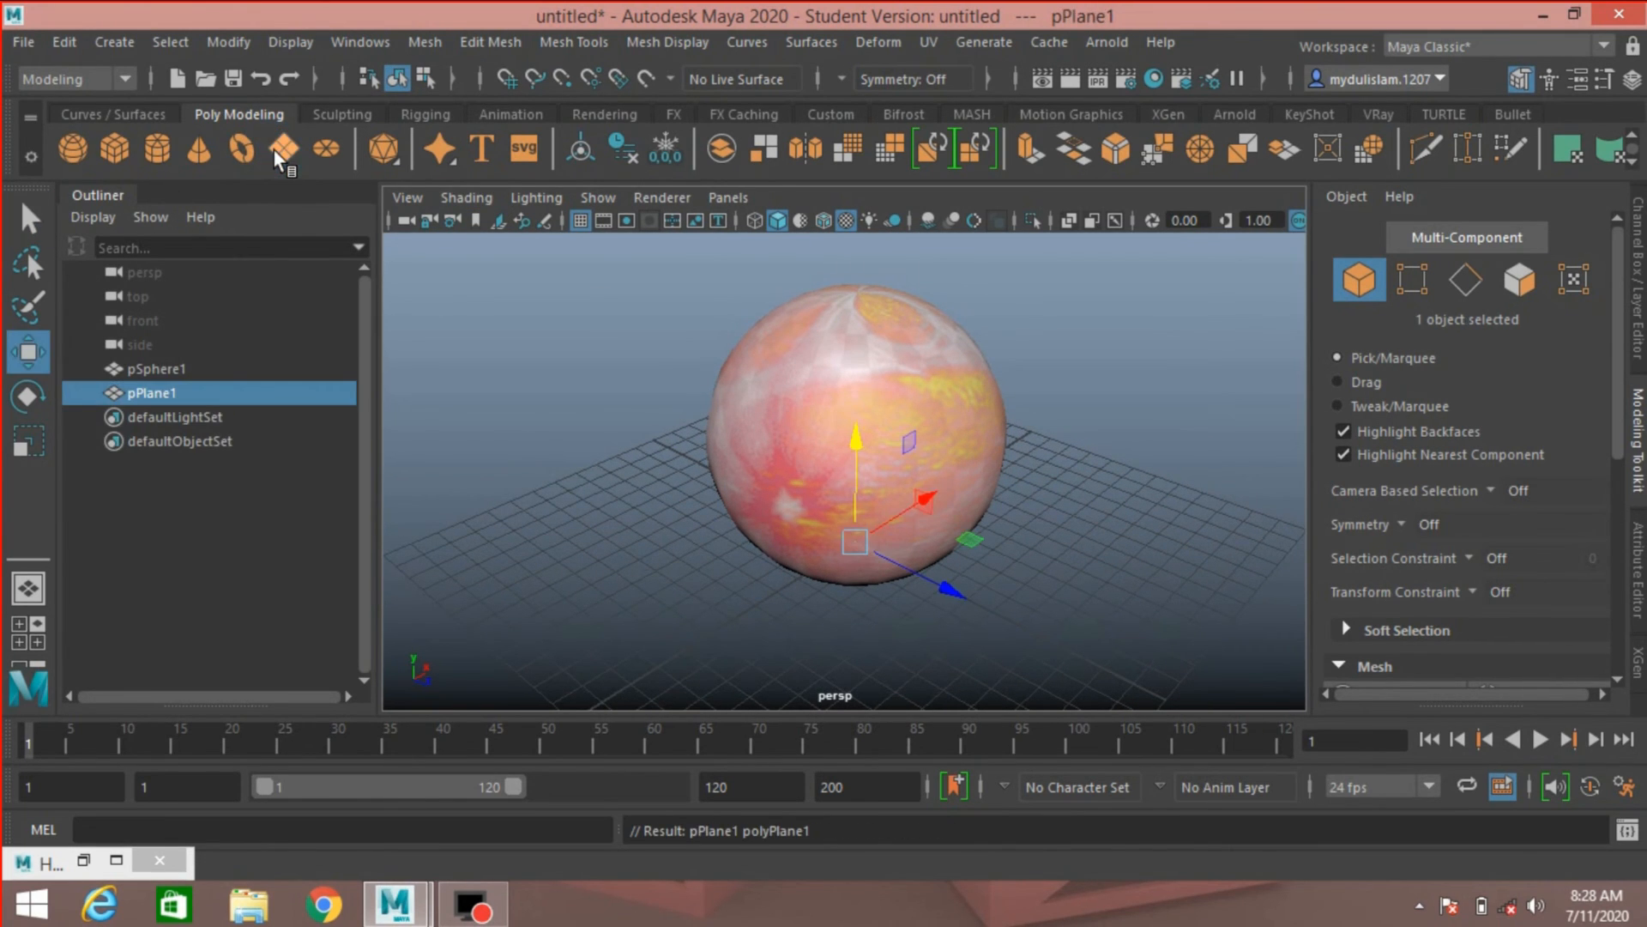
# Step: Scale the plane uniformly by about 64 so it forms a large ground surface beneath the sphere
pyautogui.click(28, 441)
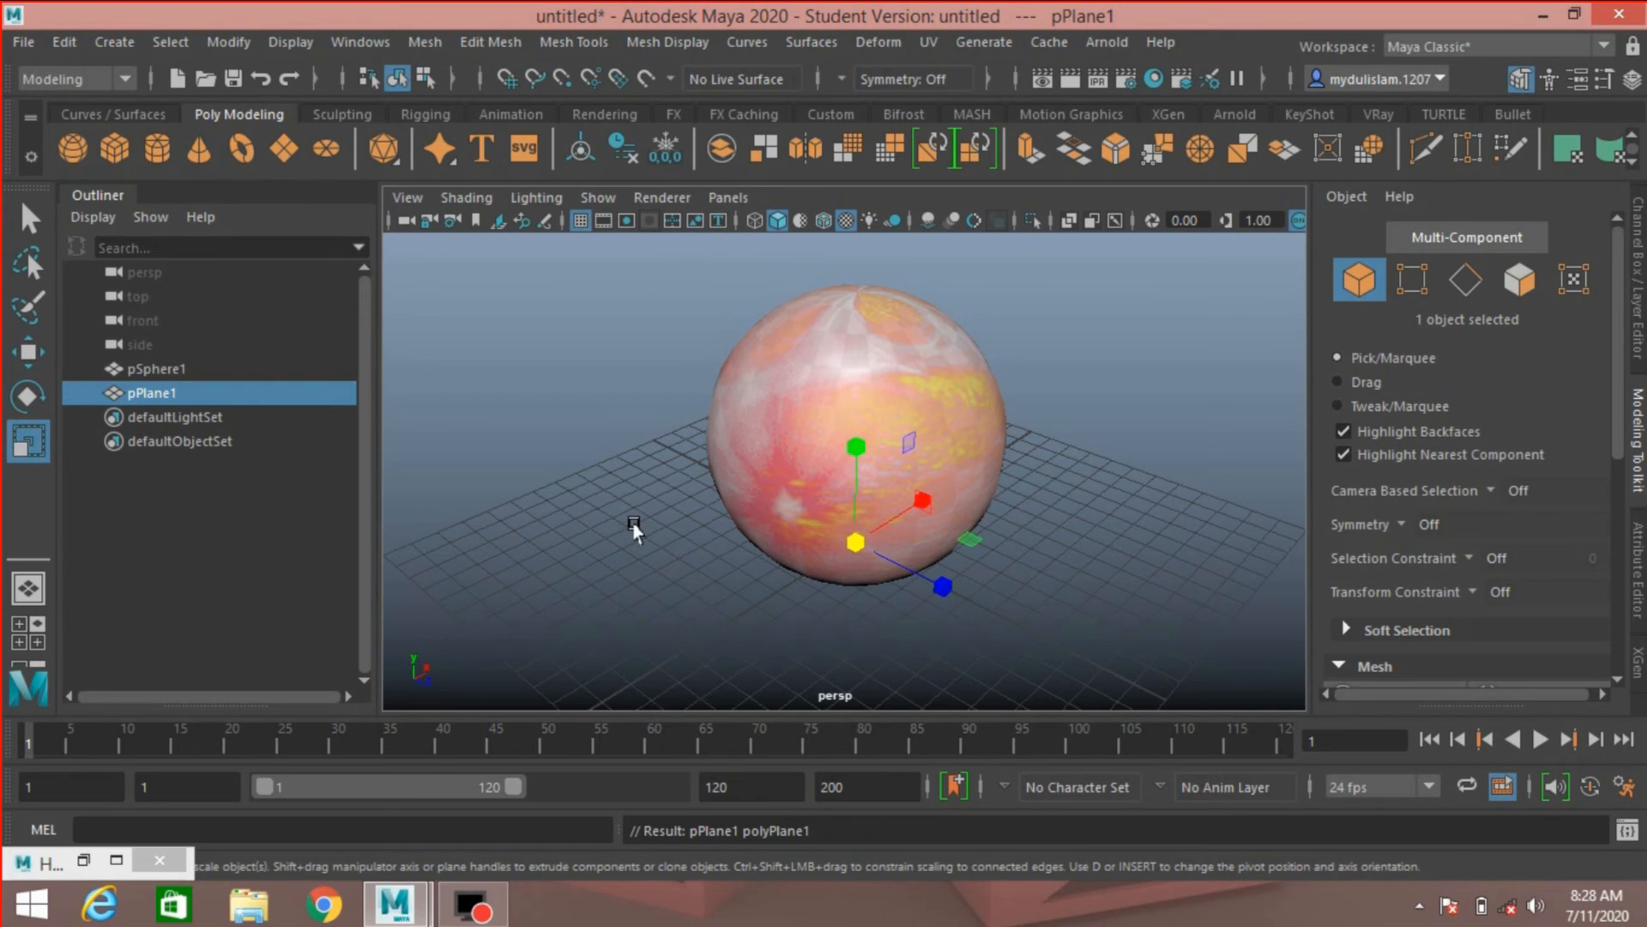
pyautogui.scroll(-3, 713, 515)
pyautogui.moveTo(850, 512); pyautogui.dragTo(1494, 691)
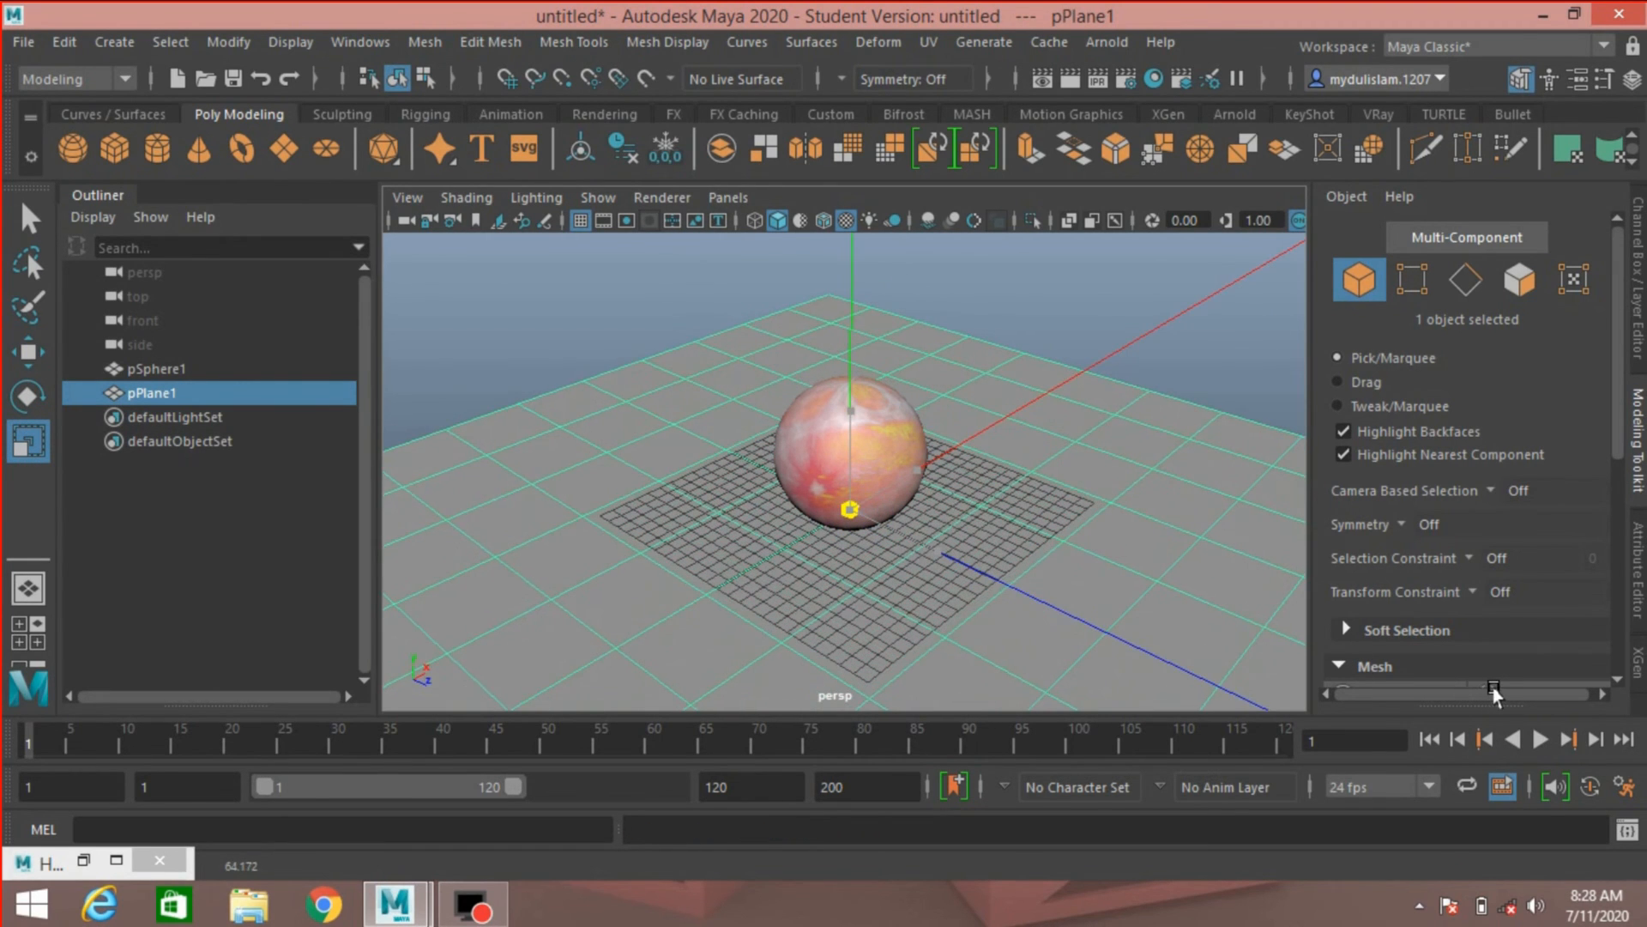
pyautogui.keyDown('alt'); pyautogui.moveTo(1088, 625); pyautogui.dragTo(986, 607); pyautogui.keyUp('alt')
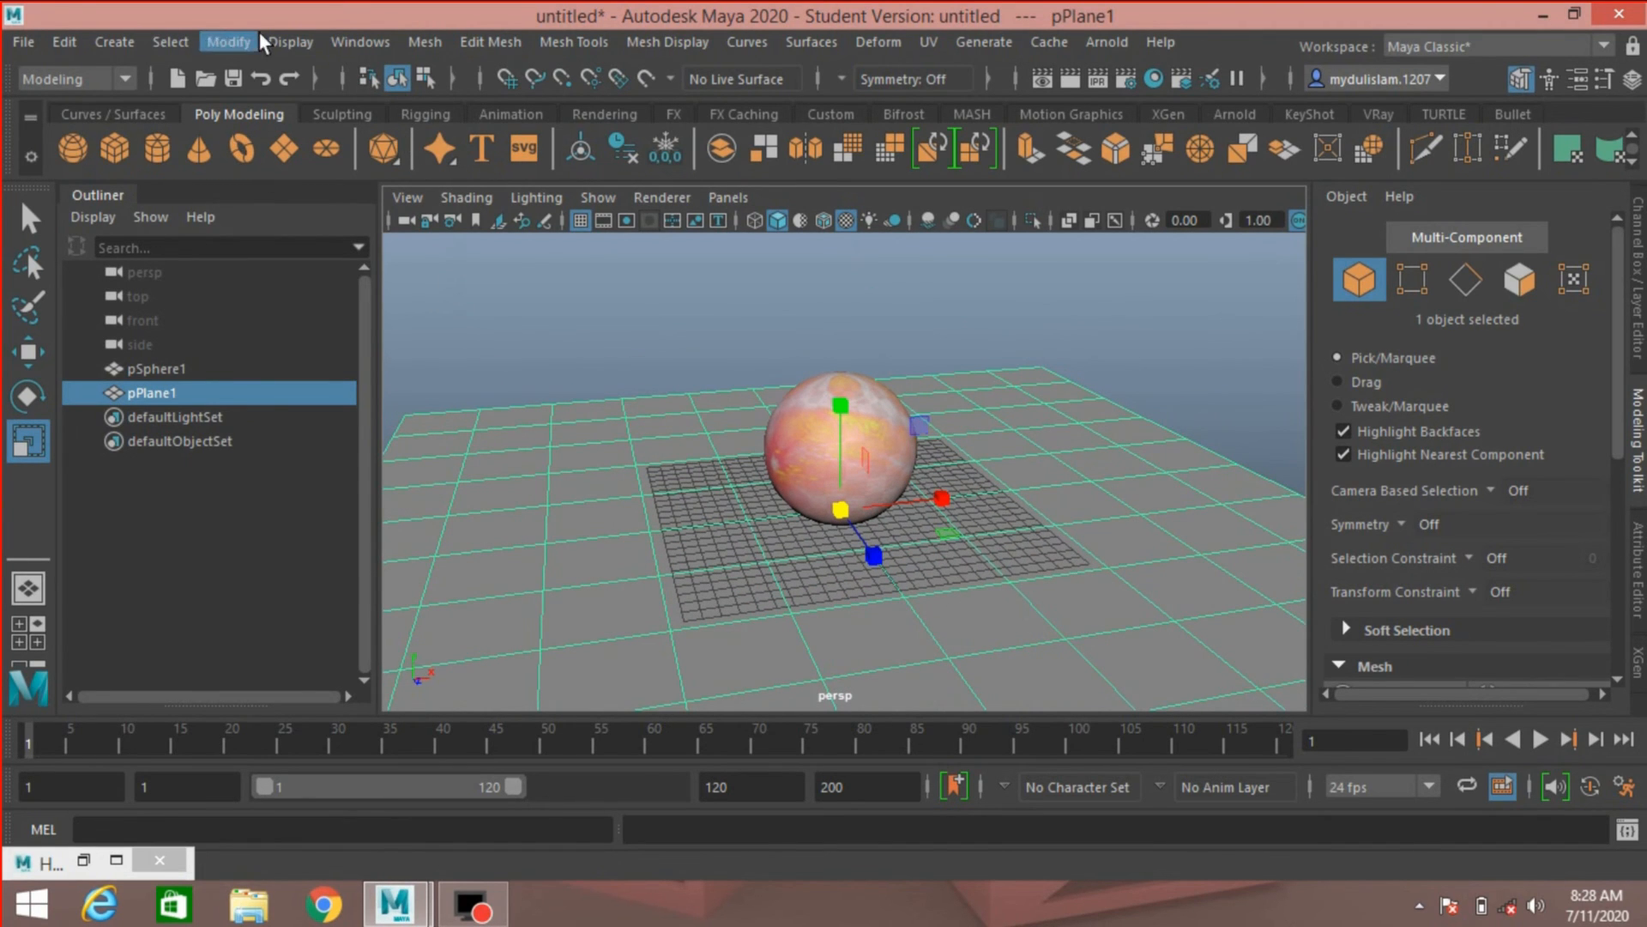
# Step: Set the renderer to Maya Software in the Render Settings and close them
pyautogui.click(360, 42)
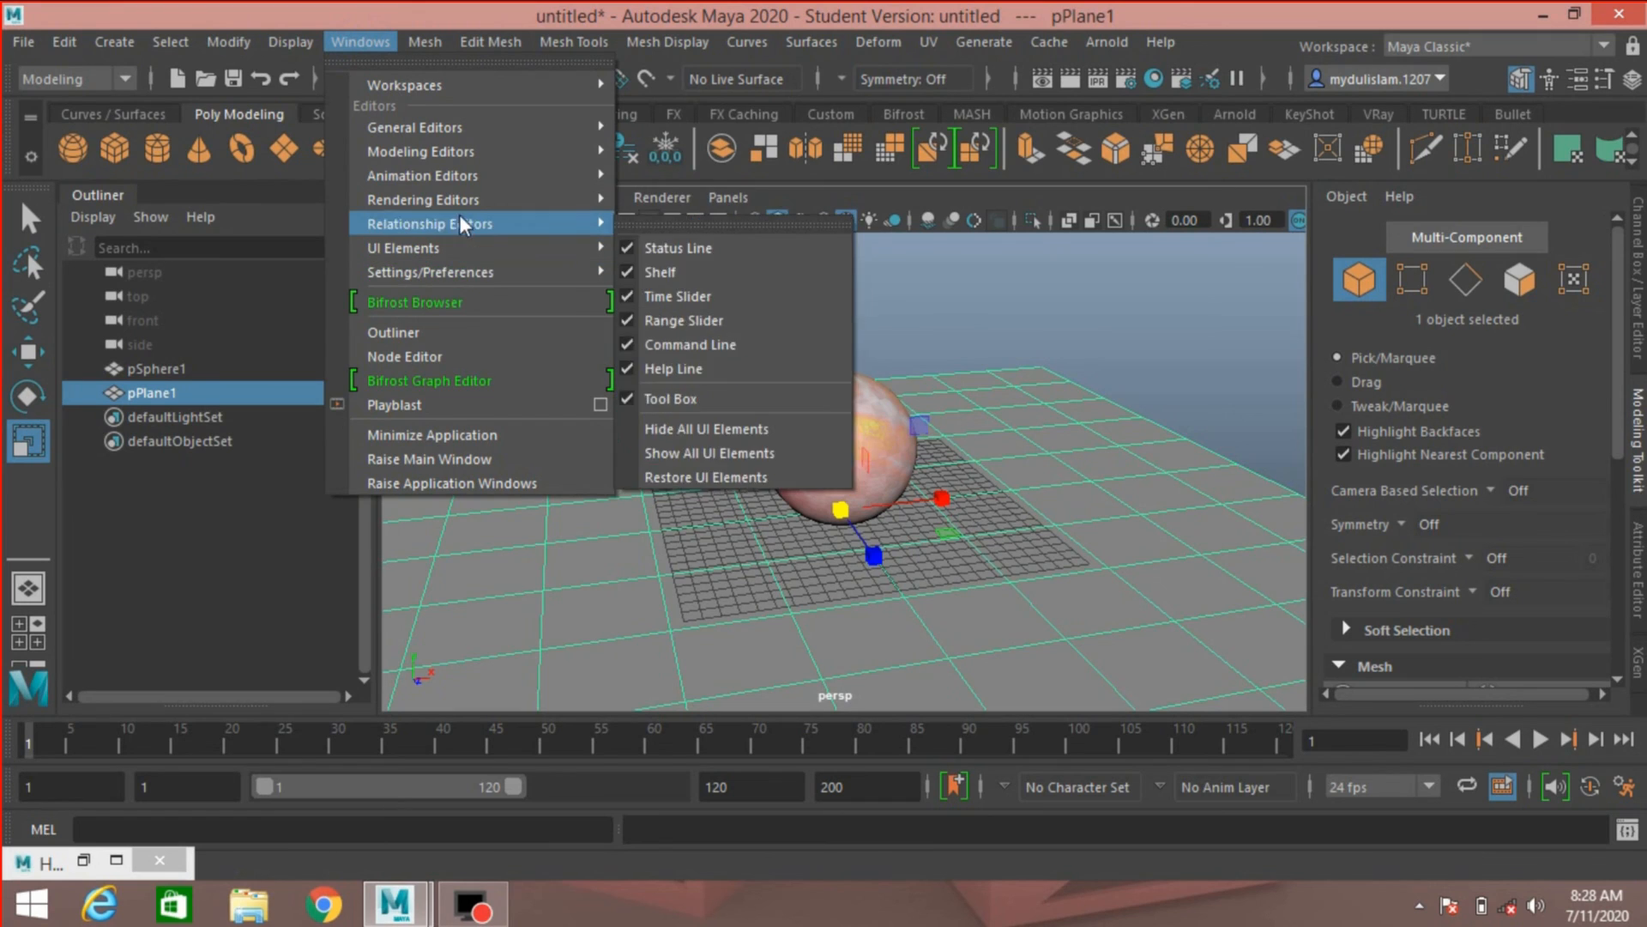
pyautogui.moveTo(429, 199)
pyautogui.click(738, 221)
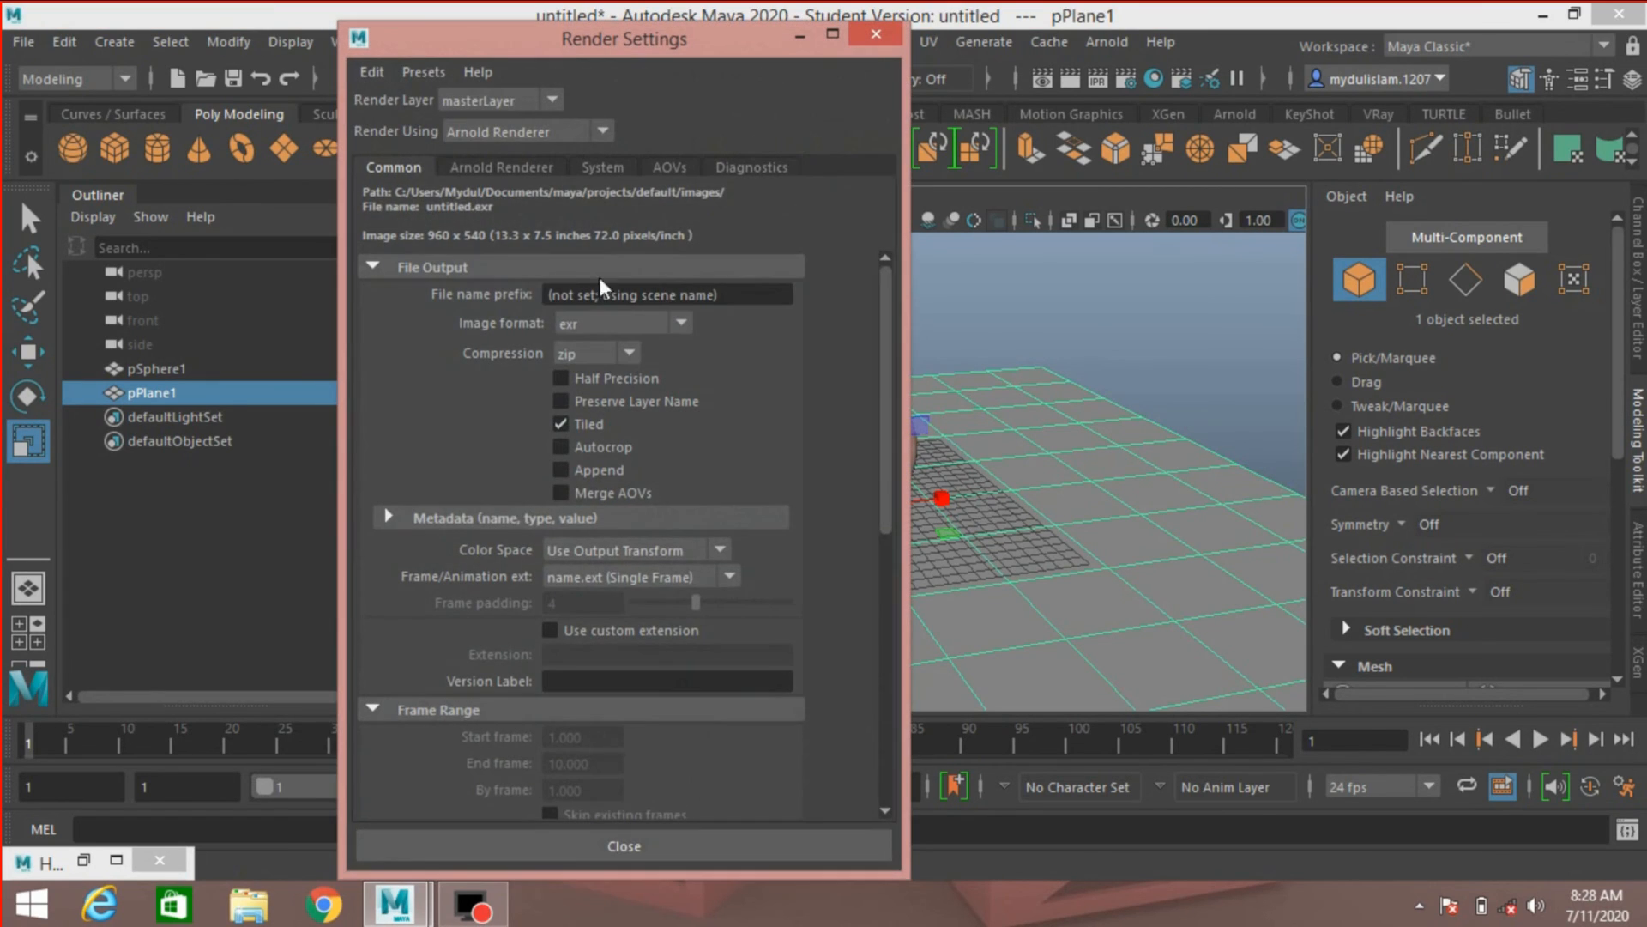
pyautogui.click(603, 132)
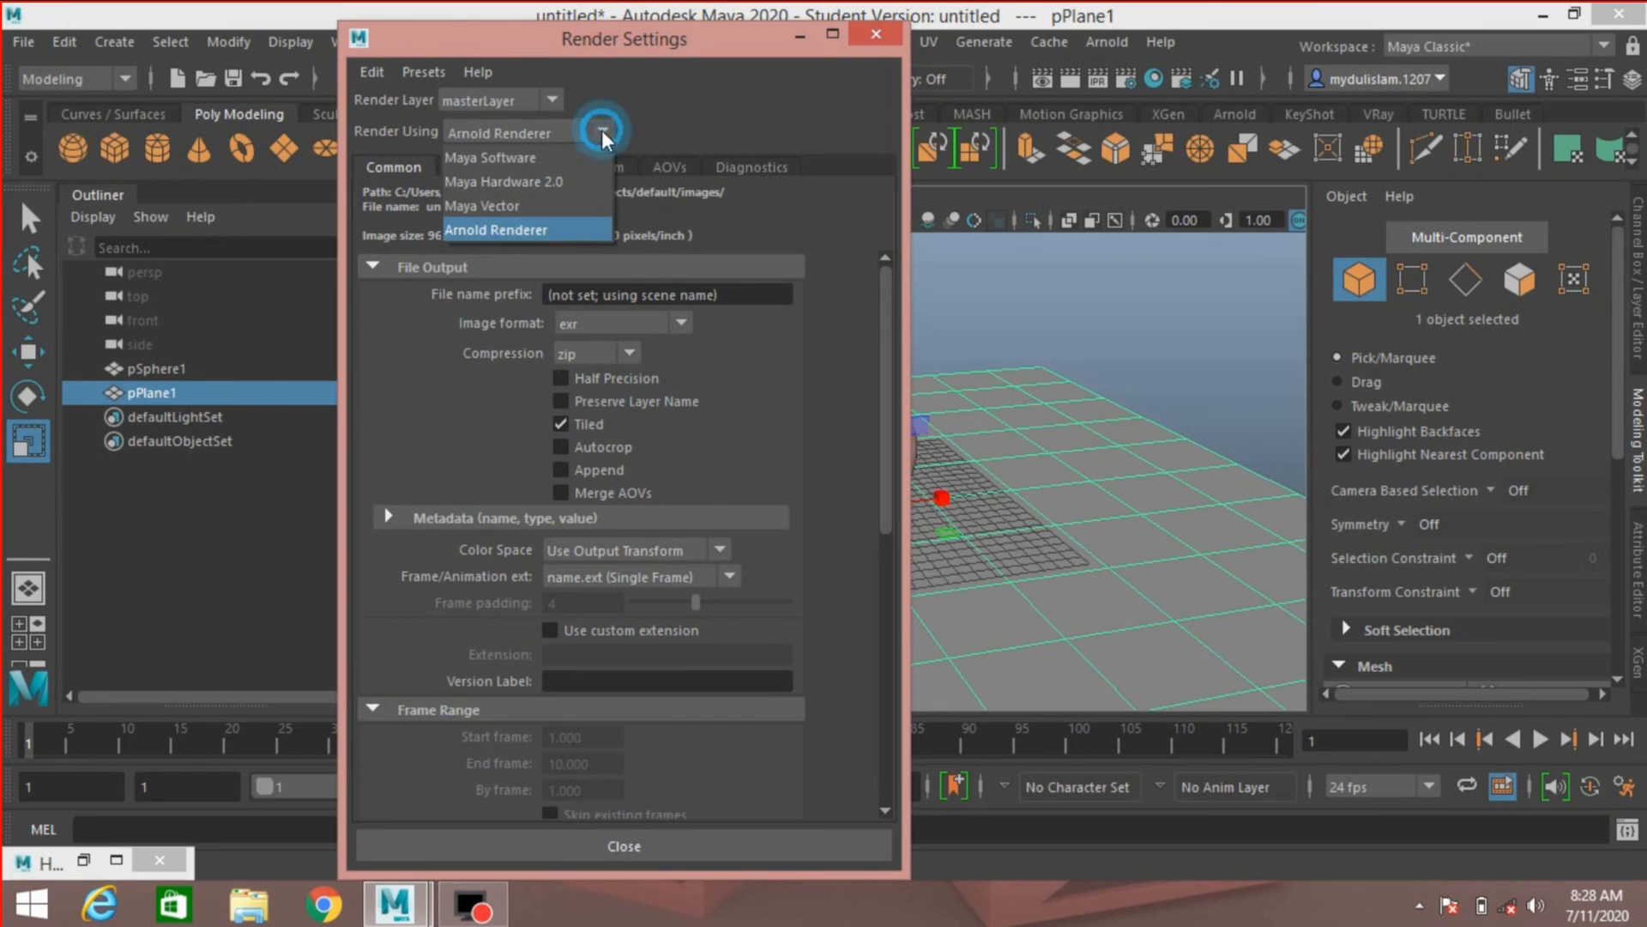
pyautogui.click(559, 158)
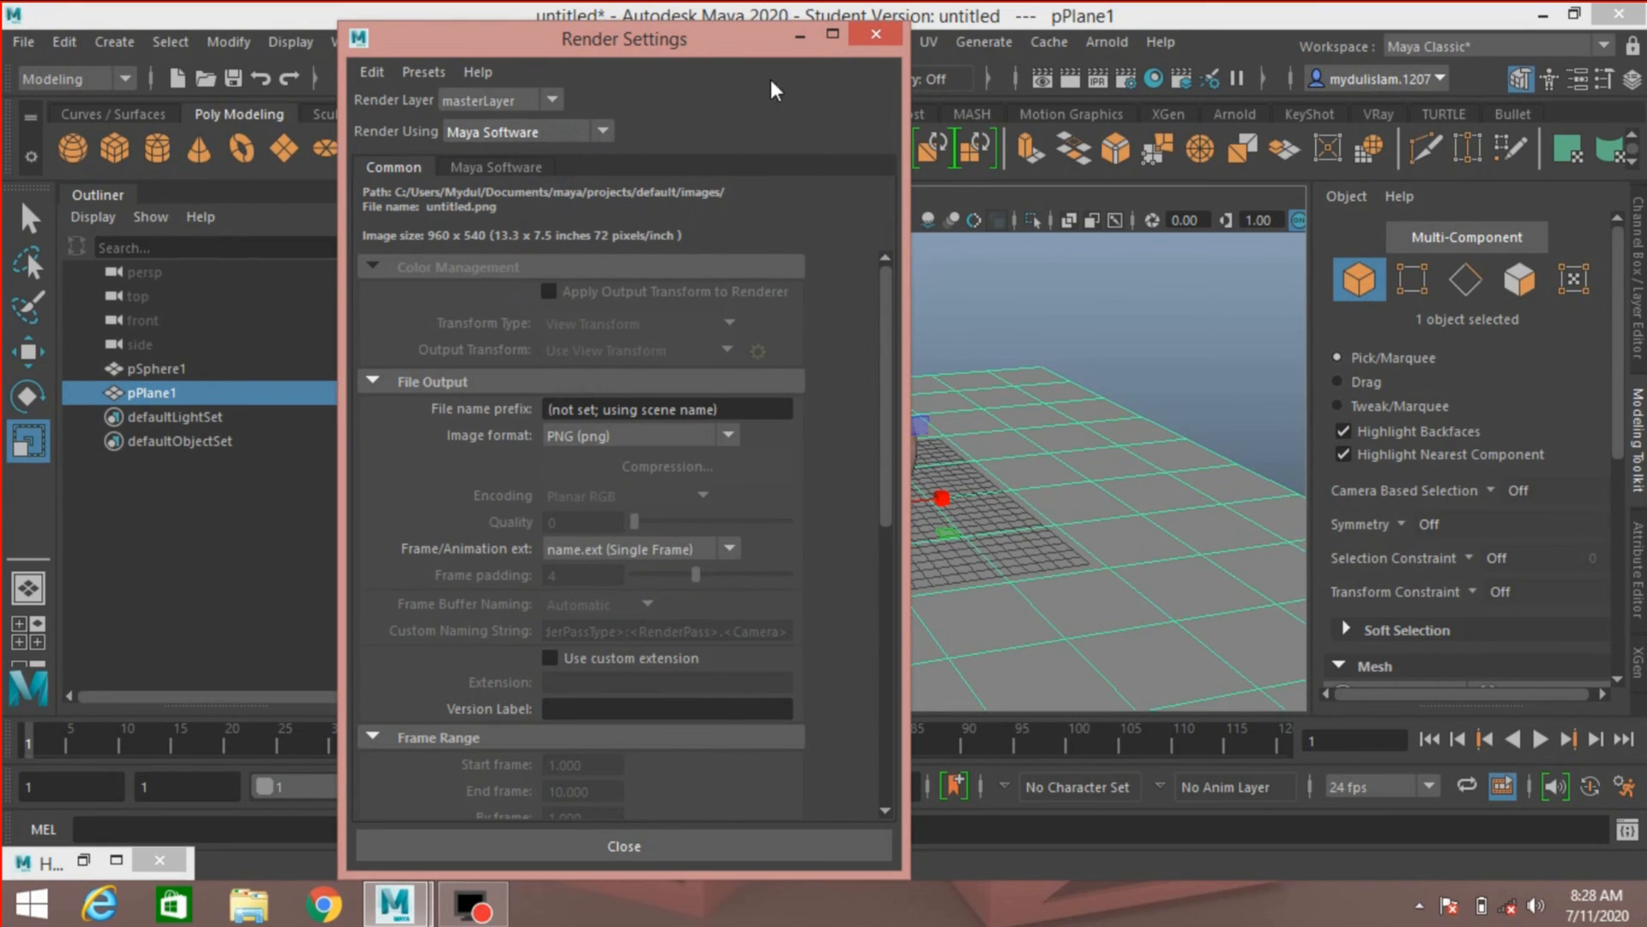
pyautogui.click(875, 35)
# Step: Bring up the Render View and render the current perspective view of the sphere and plane
pyautogui.click(378, 43)
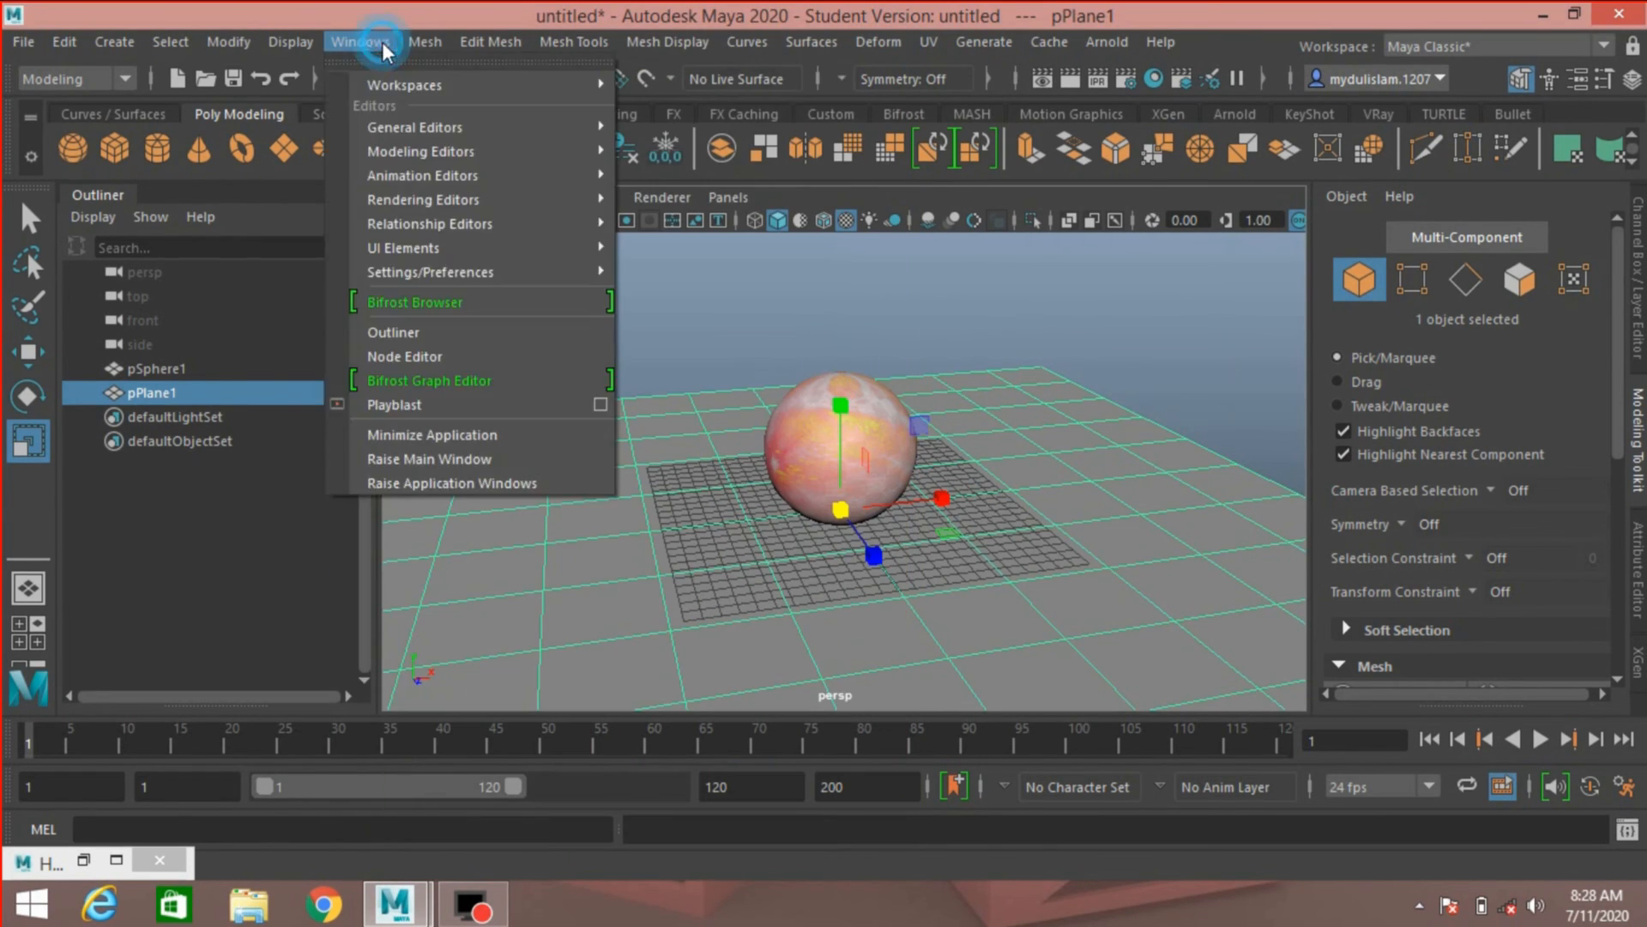
pyautogui.moveTo(562, 199)
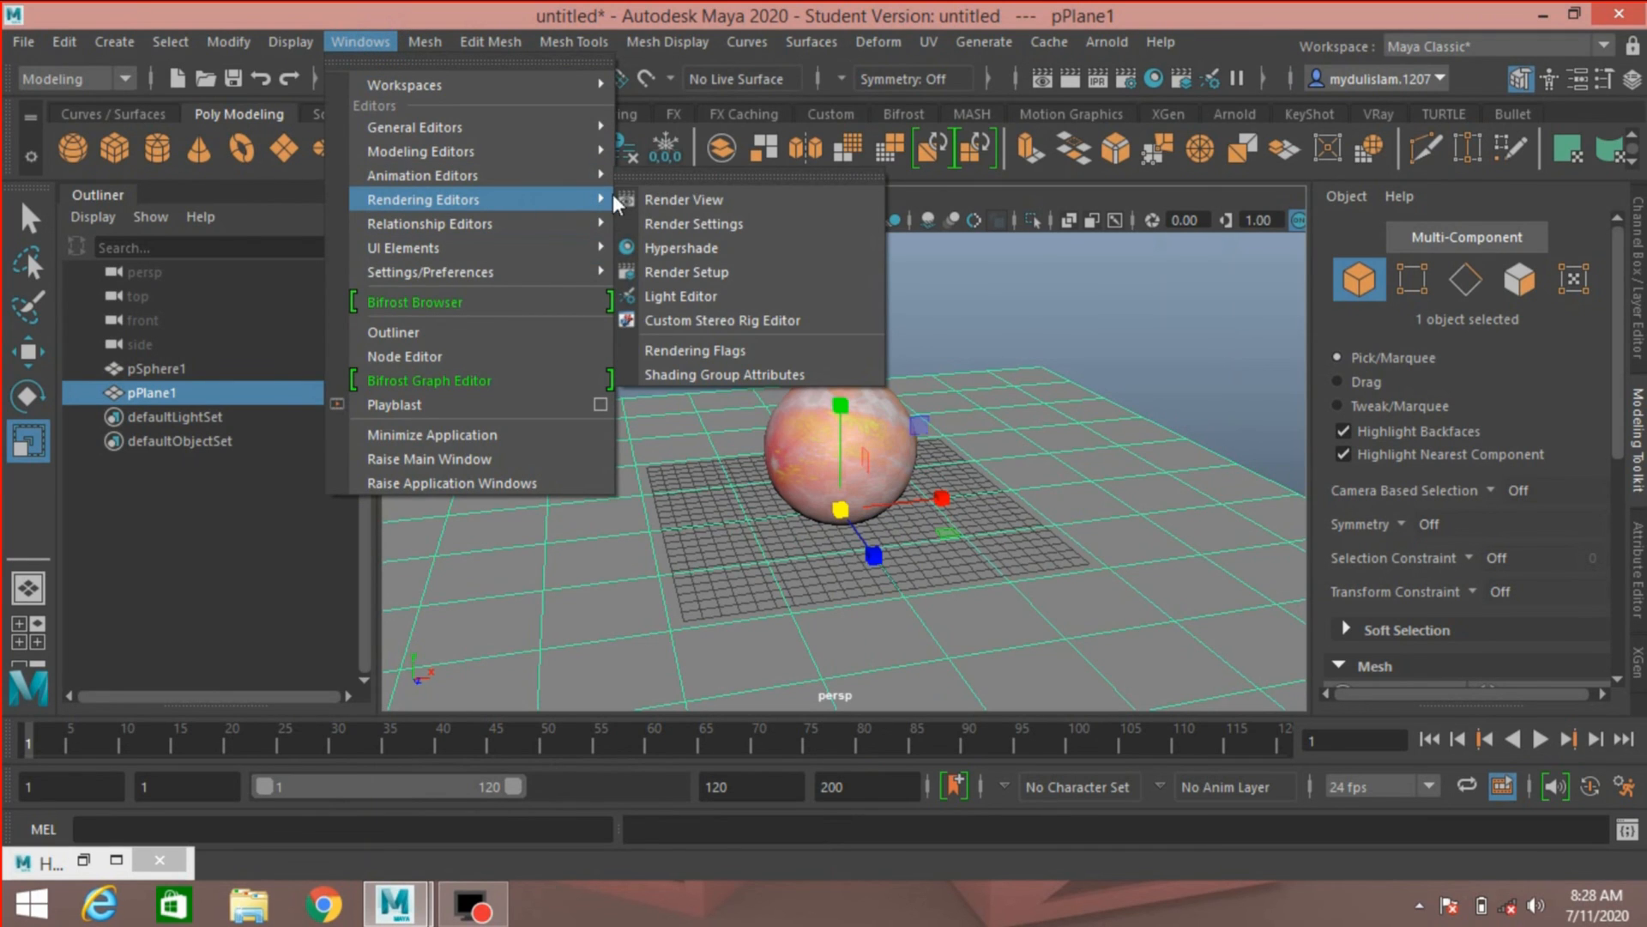
pyautogui.click(665, 199)
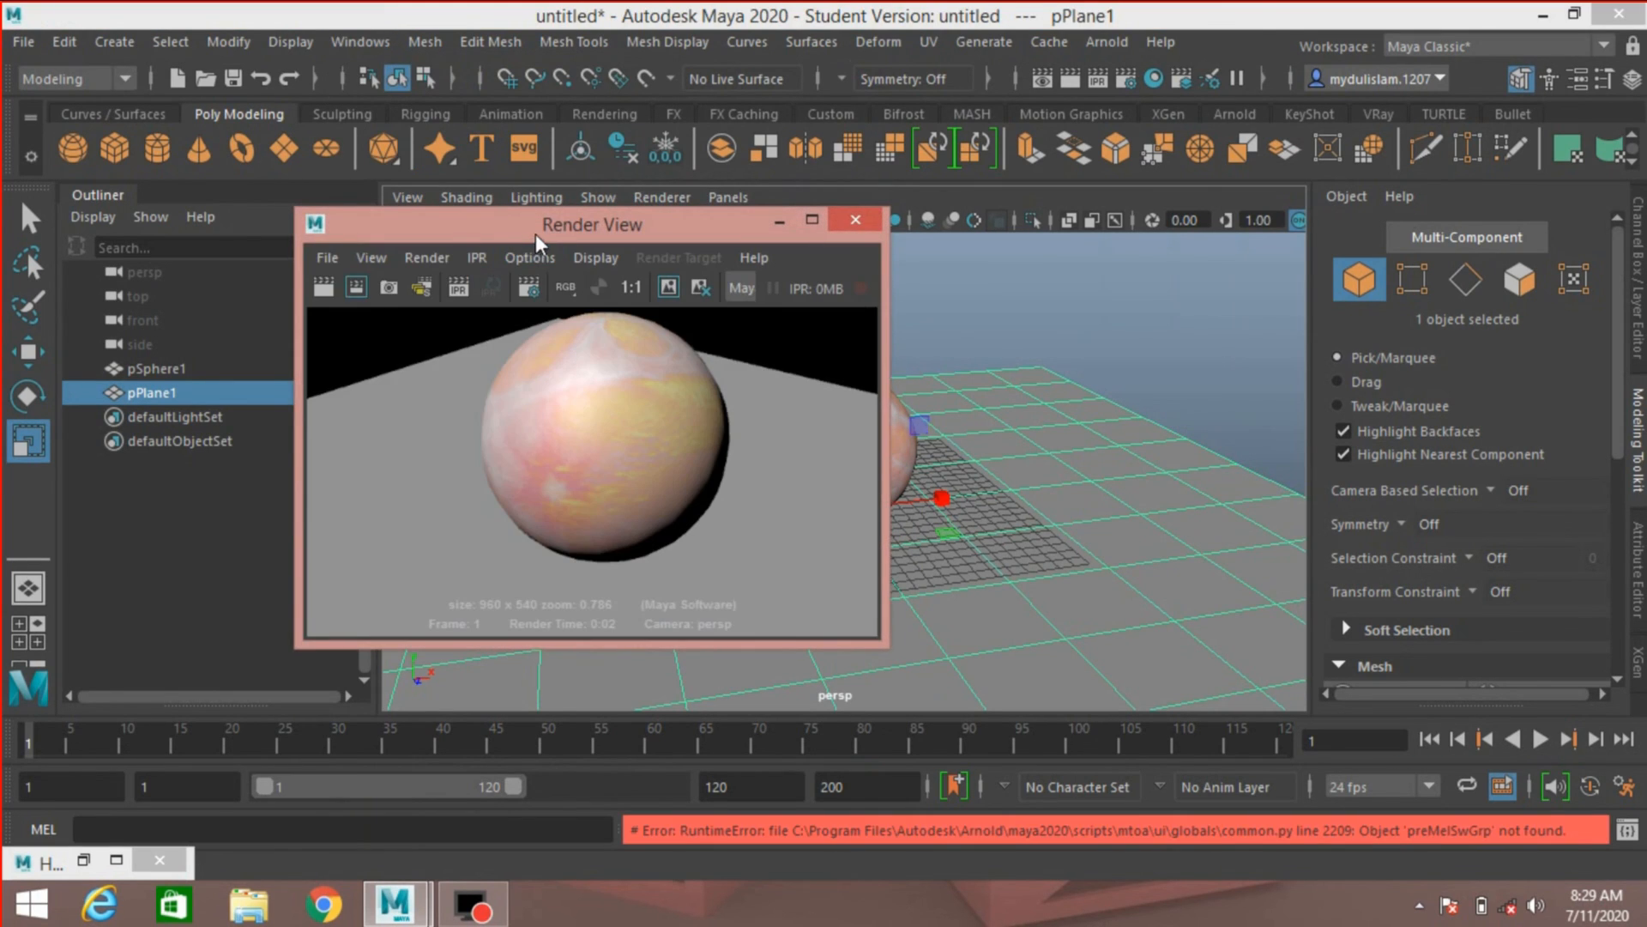
pyautogui.moveTo(538, 244); pyautogui.dragTo(410, 163)
pyautogui.click(200, 206)
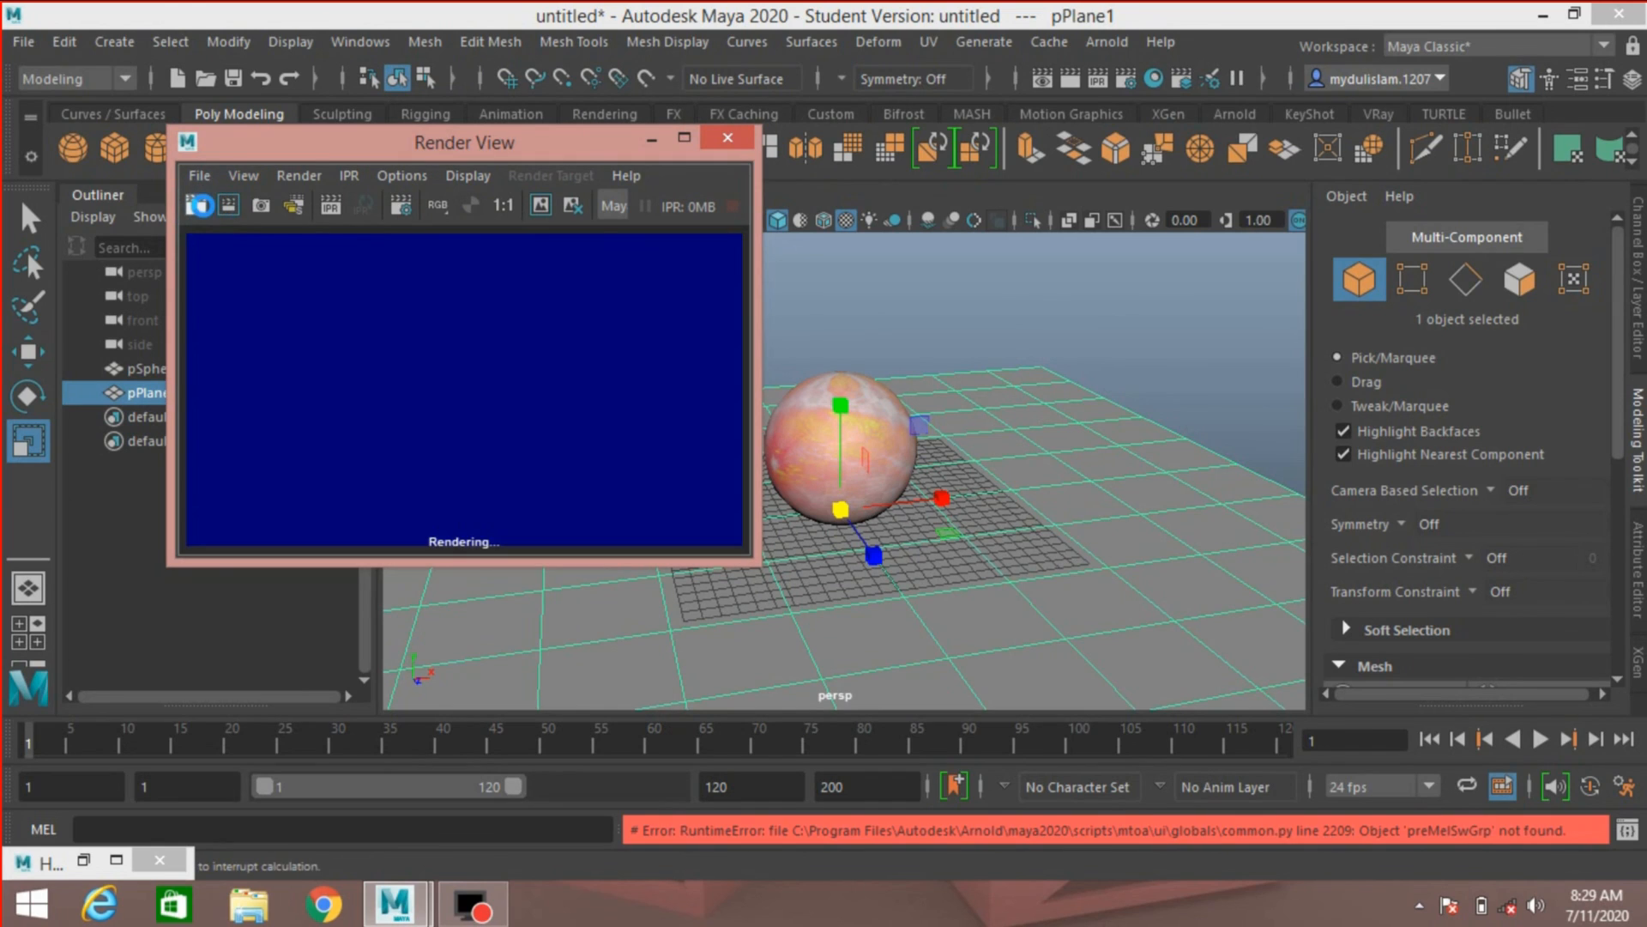
pyautogui.scroll(3, 478, 368)
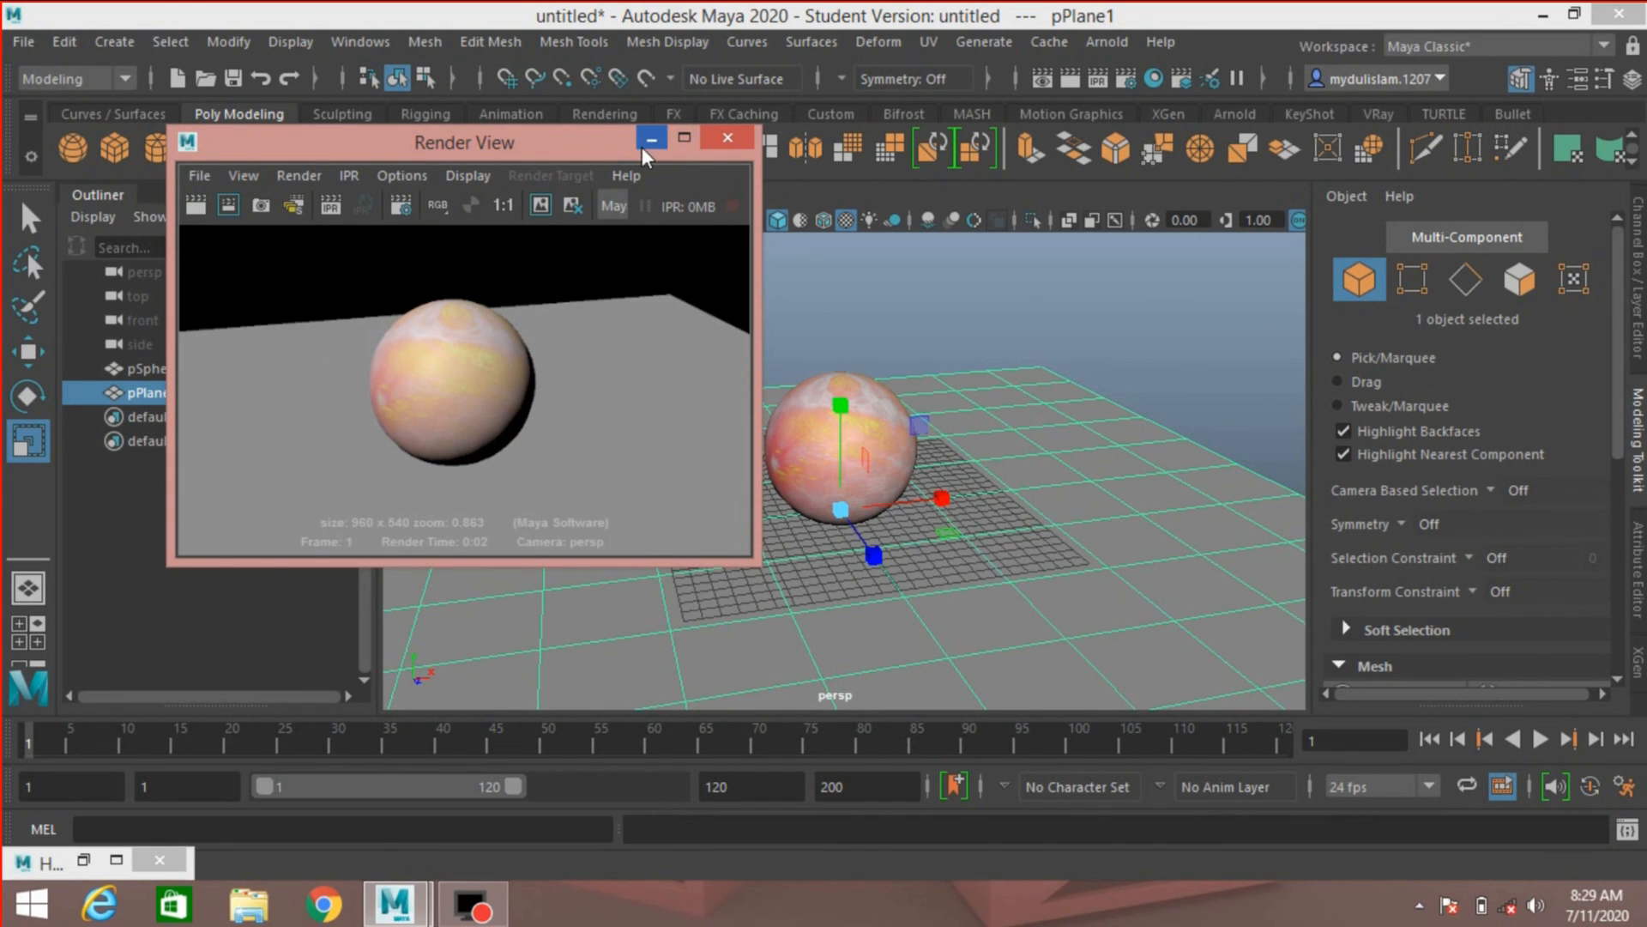
# Step: Render the perspective view again from a closer angle on the sphere and examine its layered texture in the result
pyautogui.click(728, 138)
pyautogui.scroll(5, 858, 367)
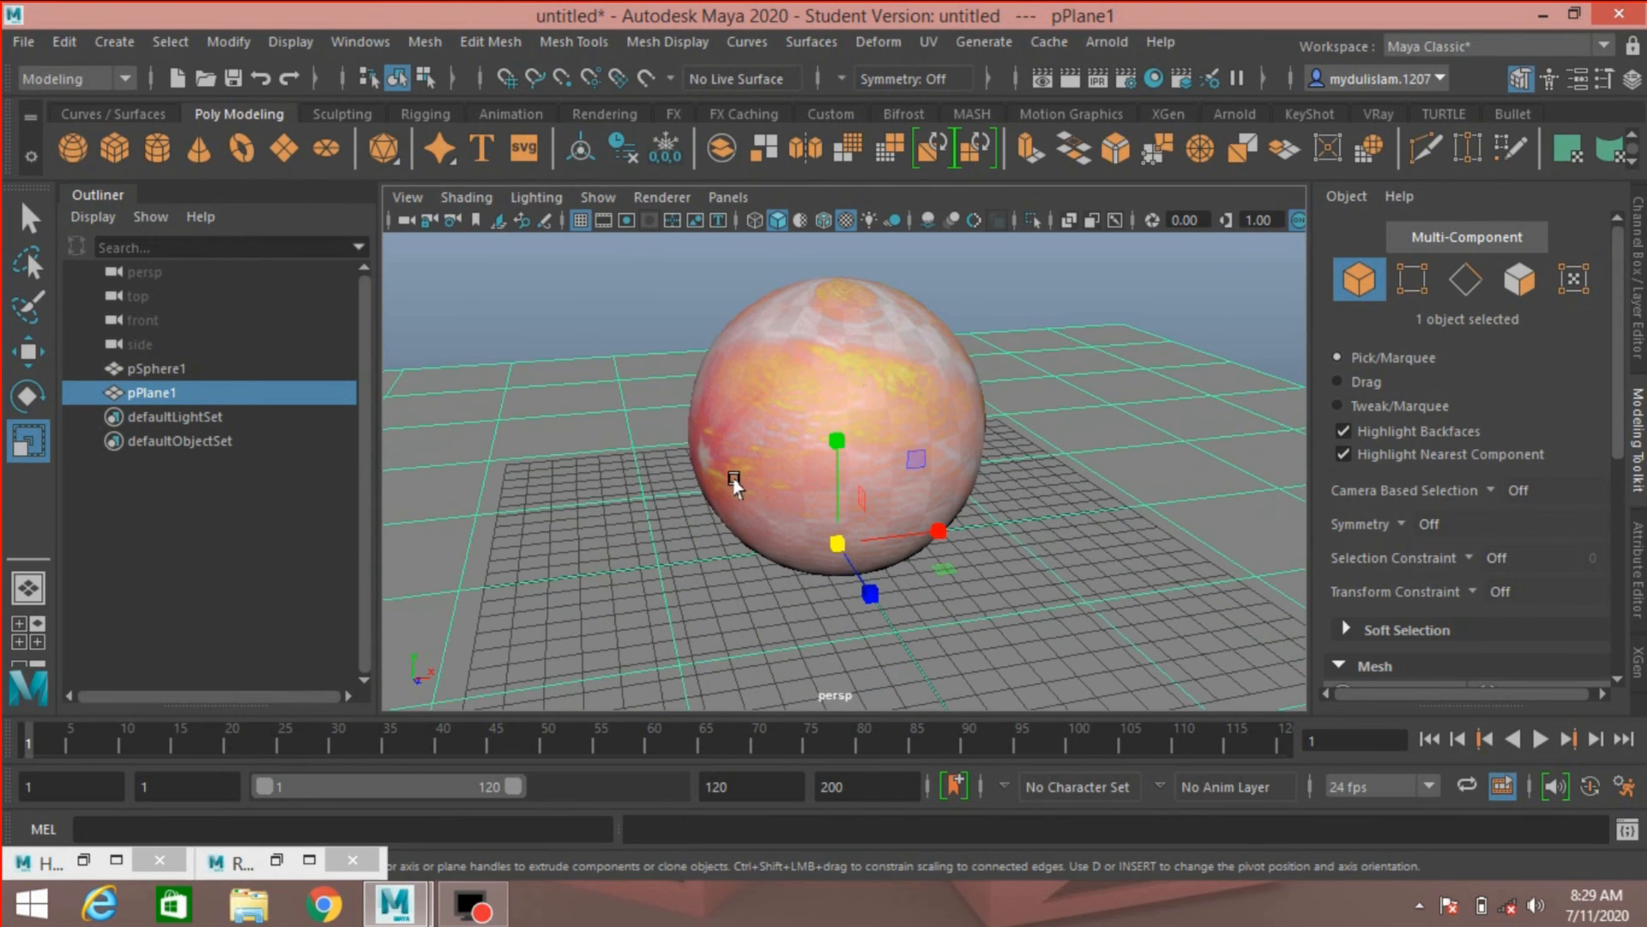
pyautogui.keyDown('alt'); pyautogui.moveTo(728, 489); pyautogui.dragTo(834, 518); pyautogui.keyUp('alt')
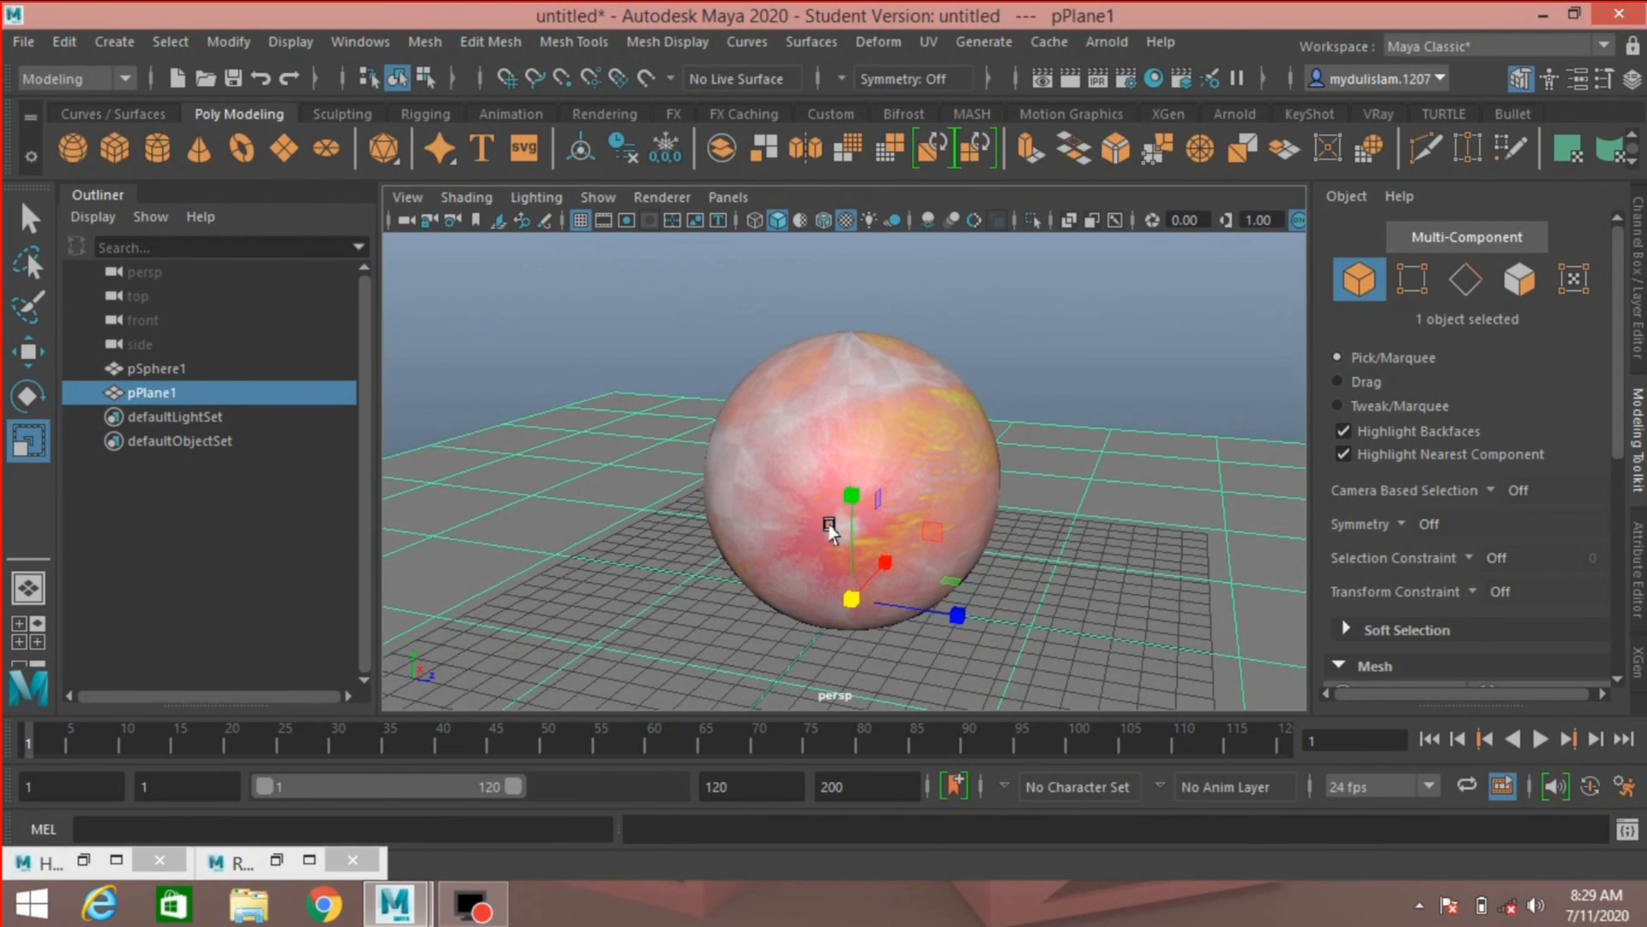
pyautogui.click(275, 860)
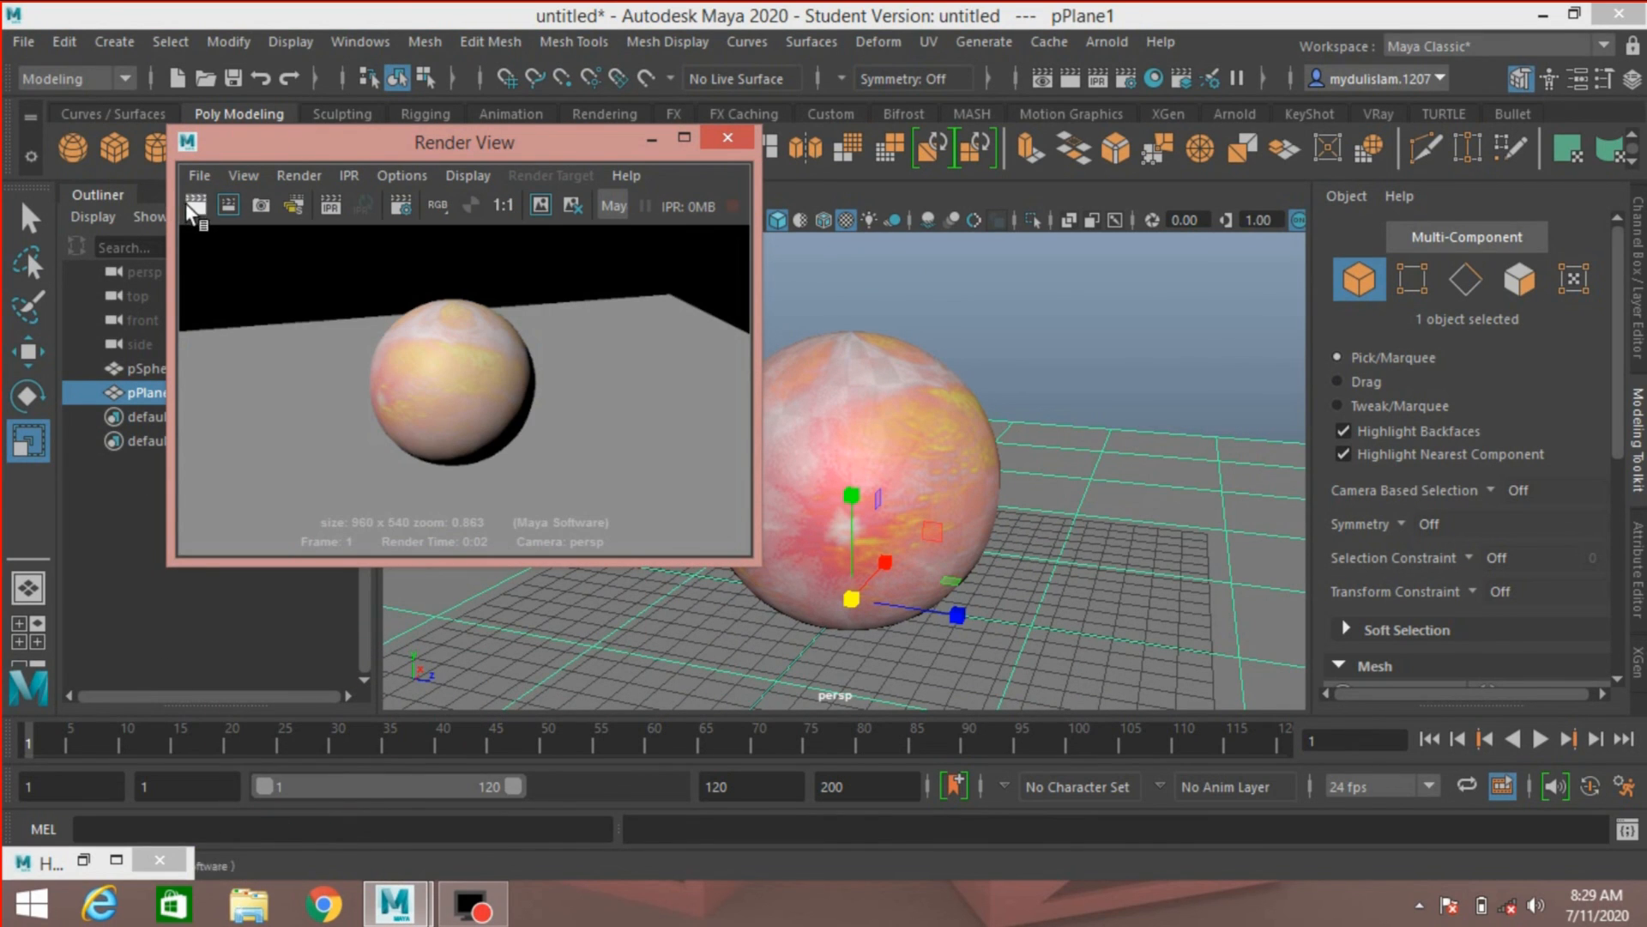
pyautogui.click(188, 204)
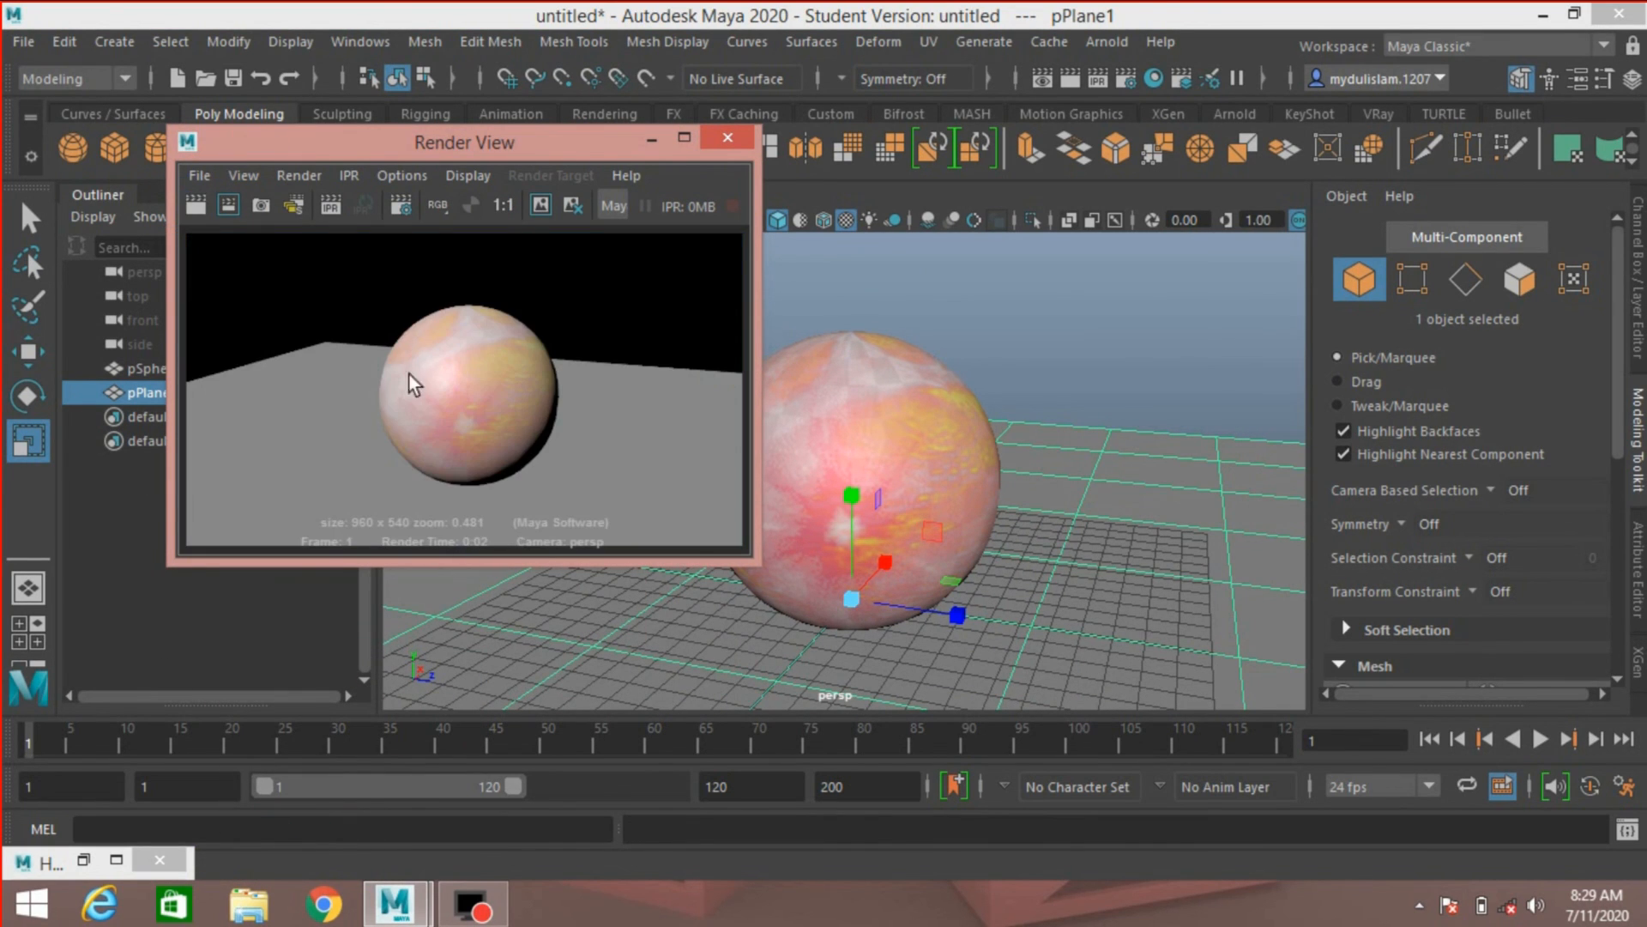
pyautogui.scroll(4, 463, 399)
pyautogui.scroll(-2, 461, 399)
pyautogui.scroll(1, 462, 399)
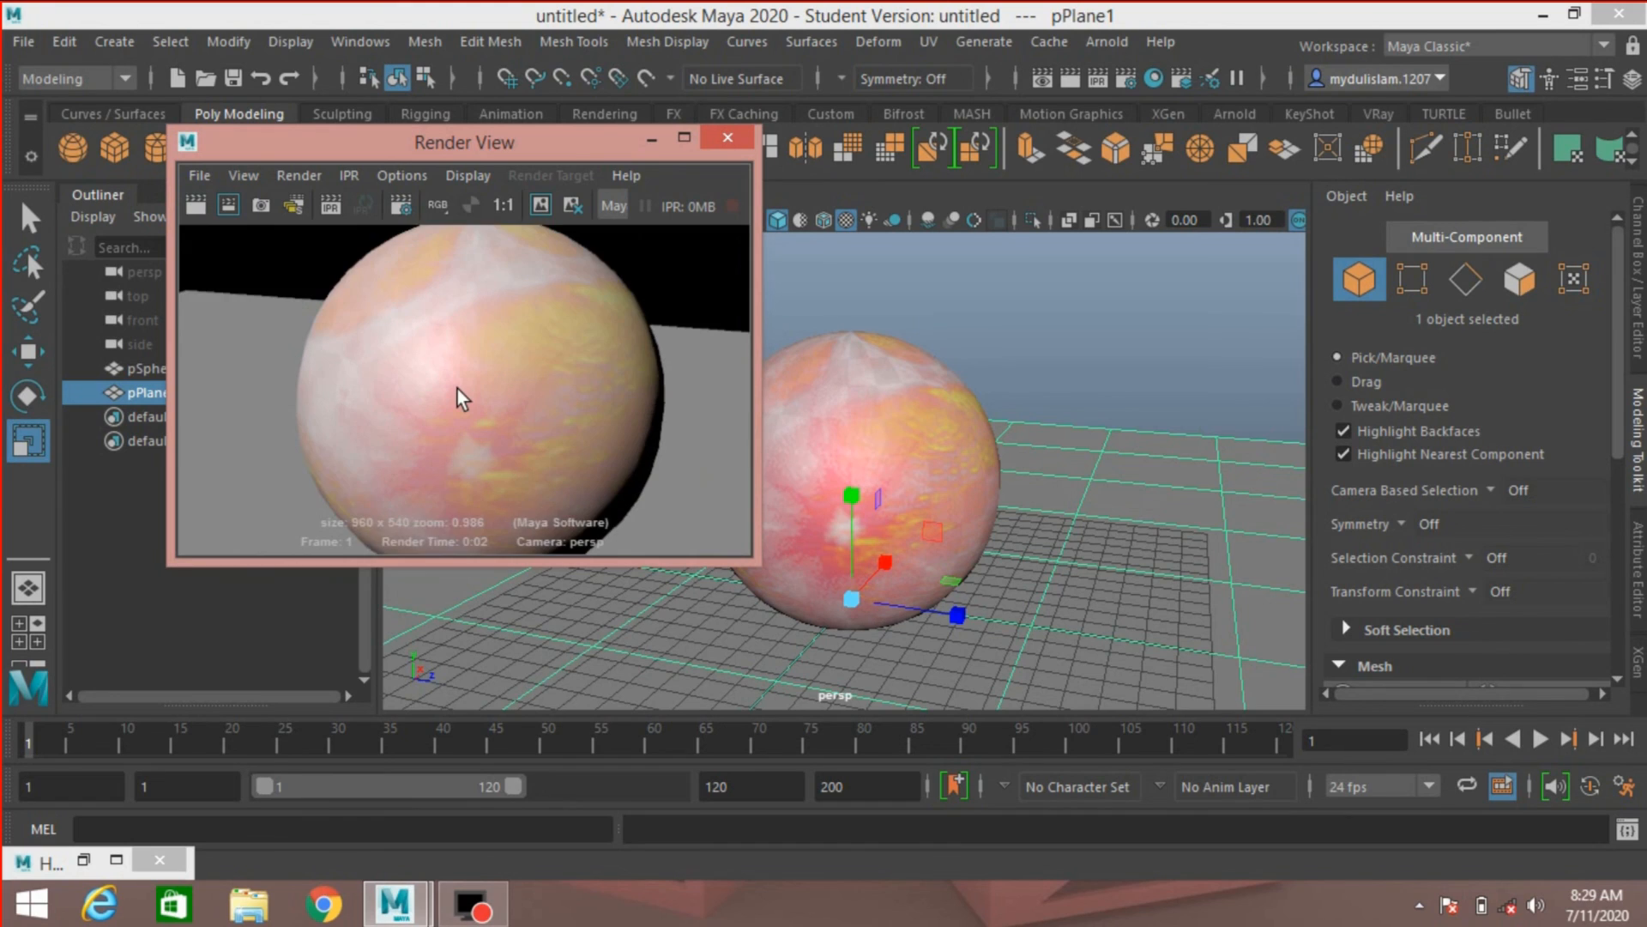
pyautogui.scroll(-1, 461, 399)
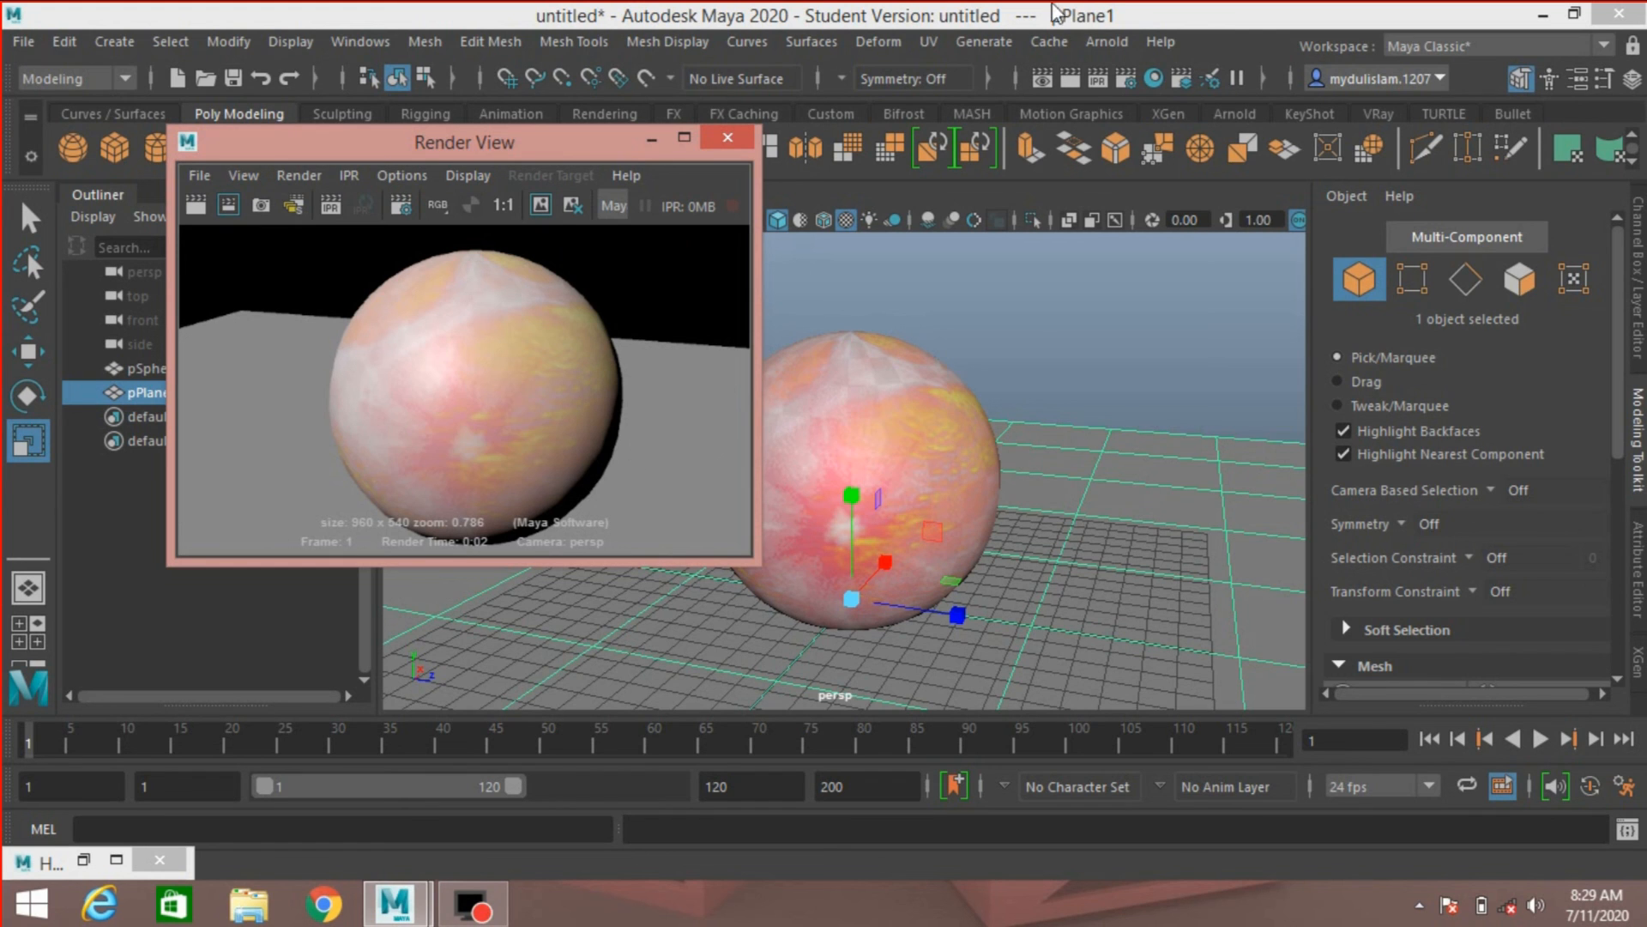
pyautogui.keyDown('alt'); pyautogui.moveTo(1145, 520); pyautogui.dragTo(1106, 468); pyautogui.keyUp('alt')
pyautogui.keyDown('alt'); pyautogui.moveTo(1105, 465); pyautogui.dragTo(1110, 429, button='middle'); pyautogui.keyUp('alt')
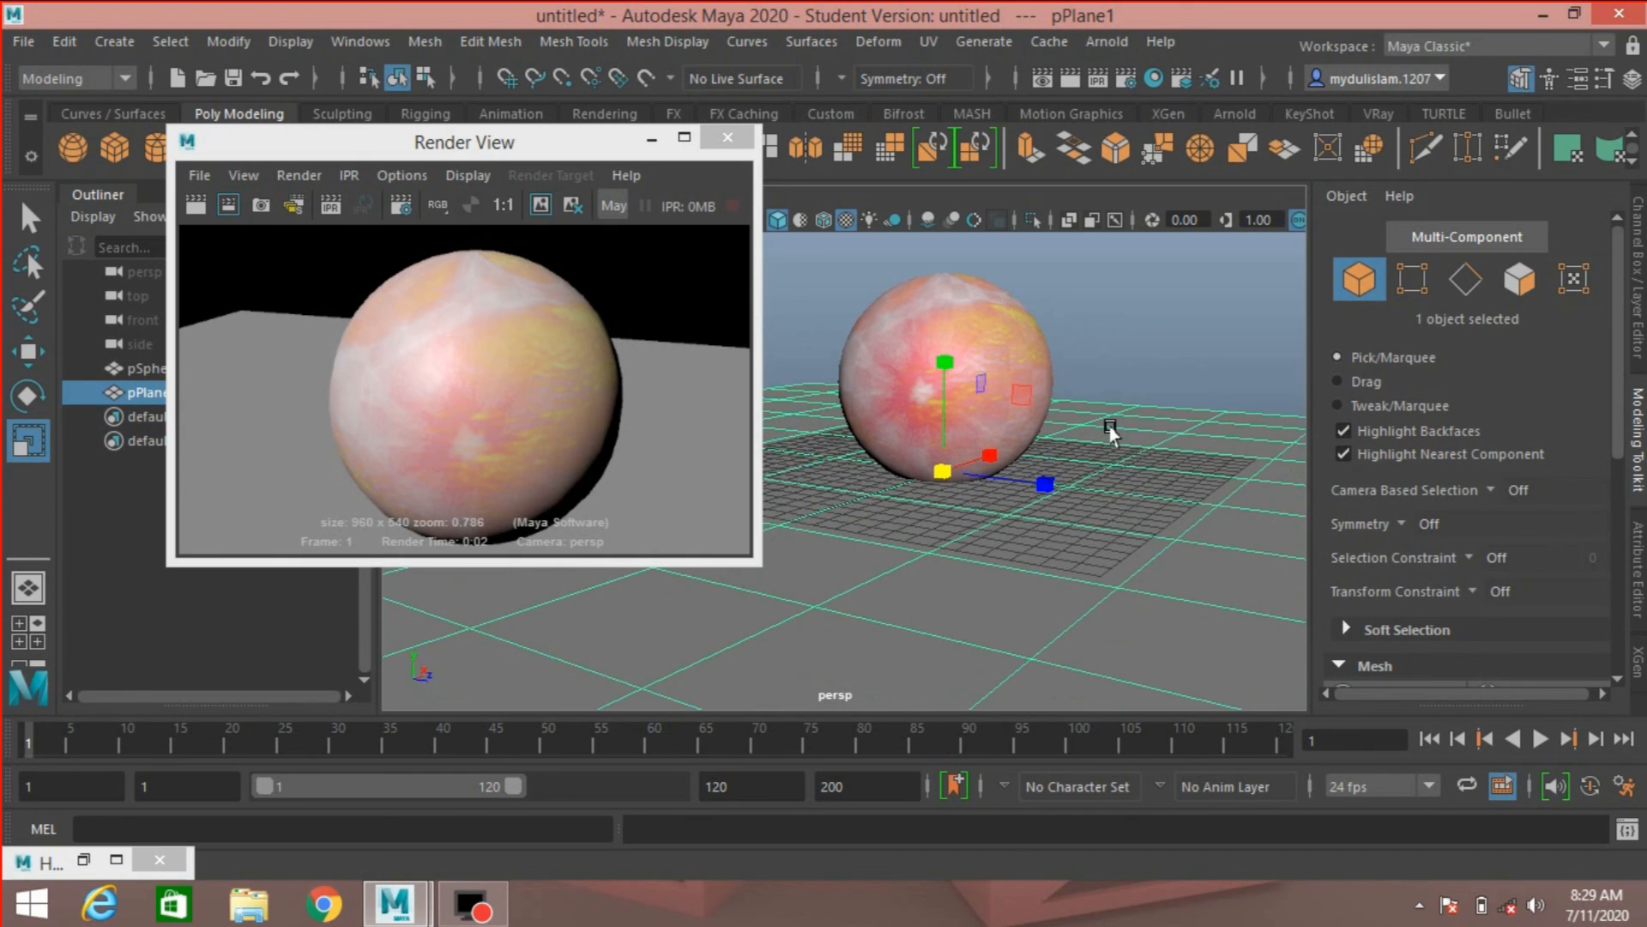
pyautogui.keyDown('alt'); pyautogui.moveTo(1110, 428); pyautogui.dragTo(1081, 448); pyautogui.keyUp('alt')
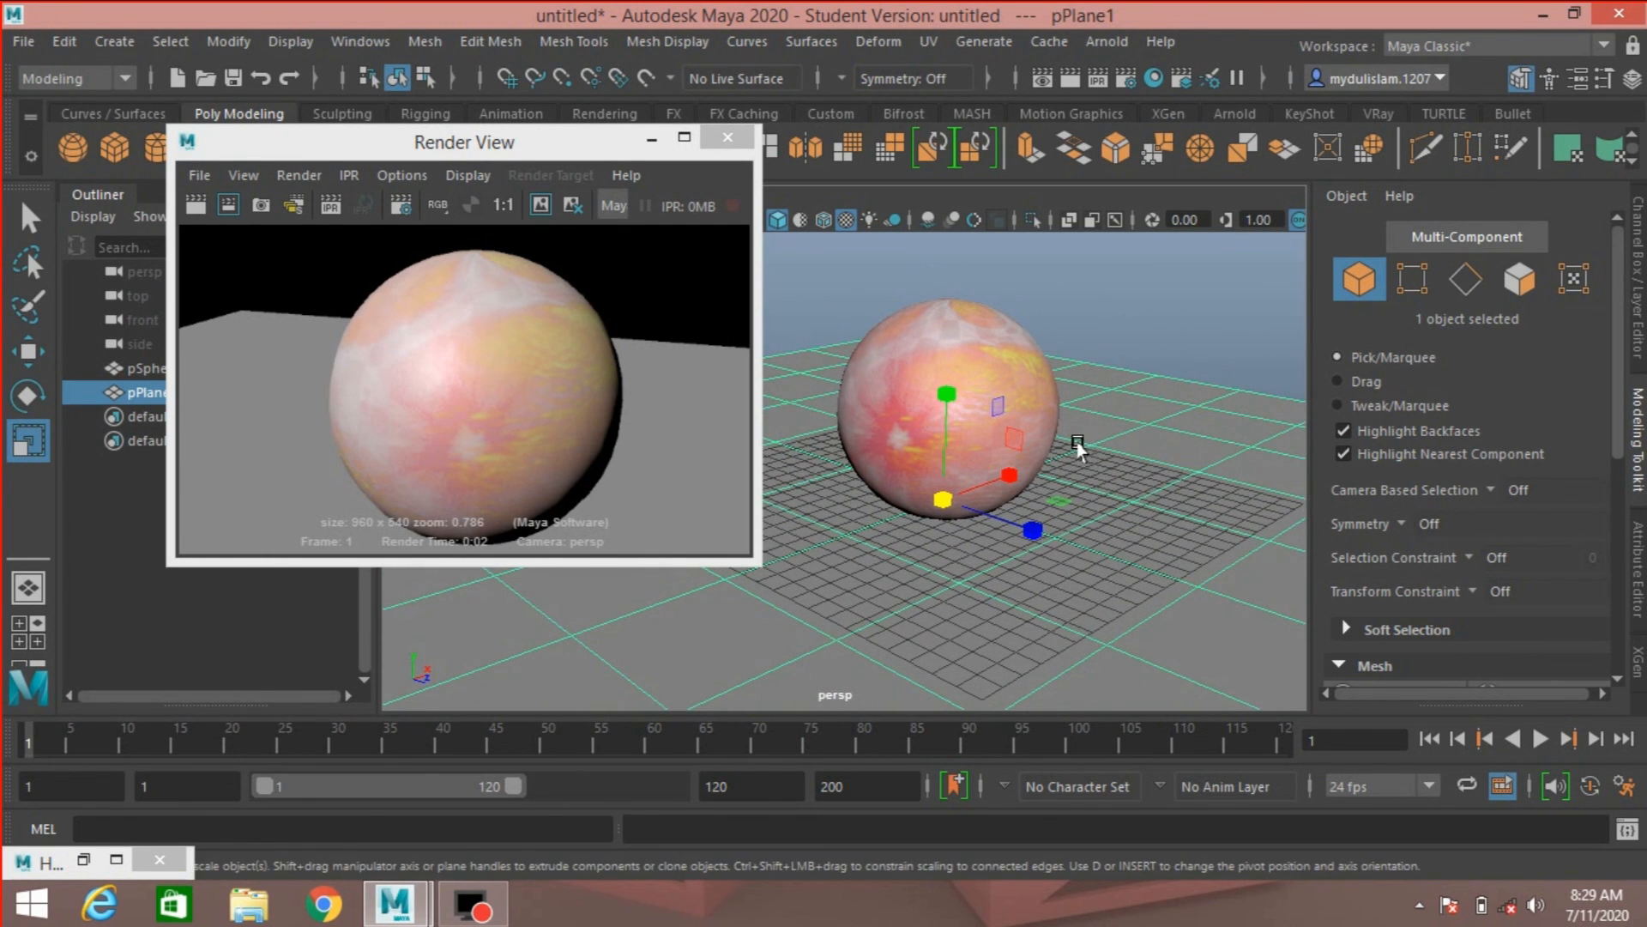